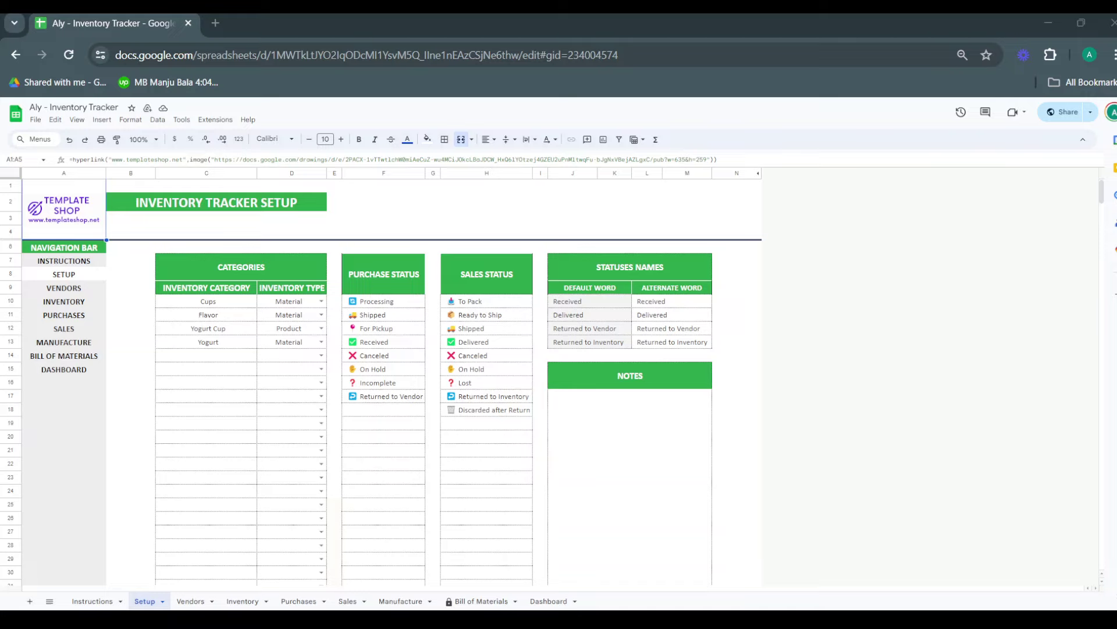
# Review the inventory categories from Cups to Yogurt in the Categories table of the Setup sheet
pyautogui.click(981, 468)
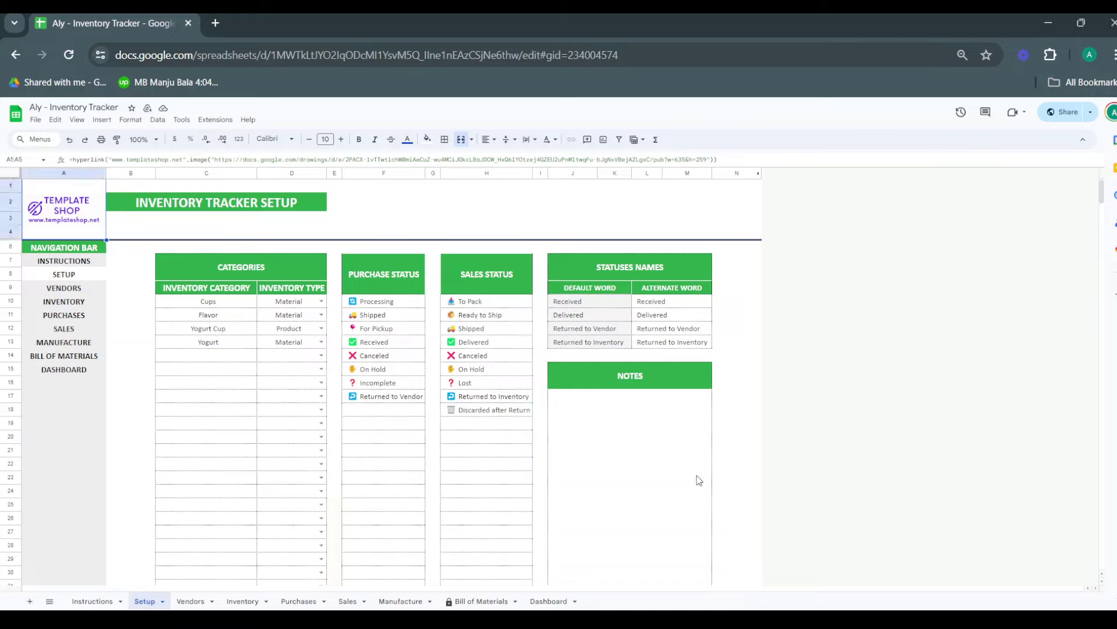
pyautogui.click(228, 307)
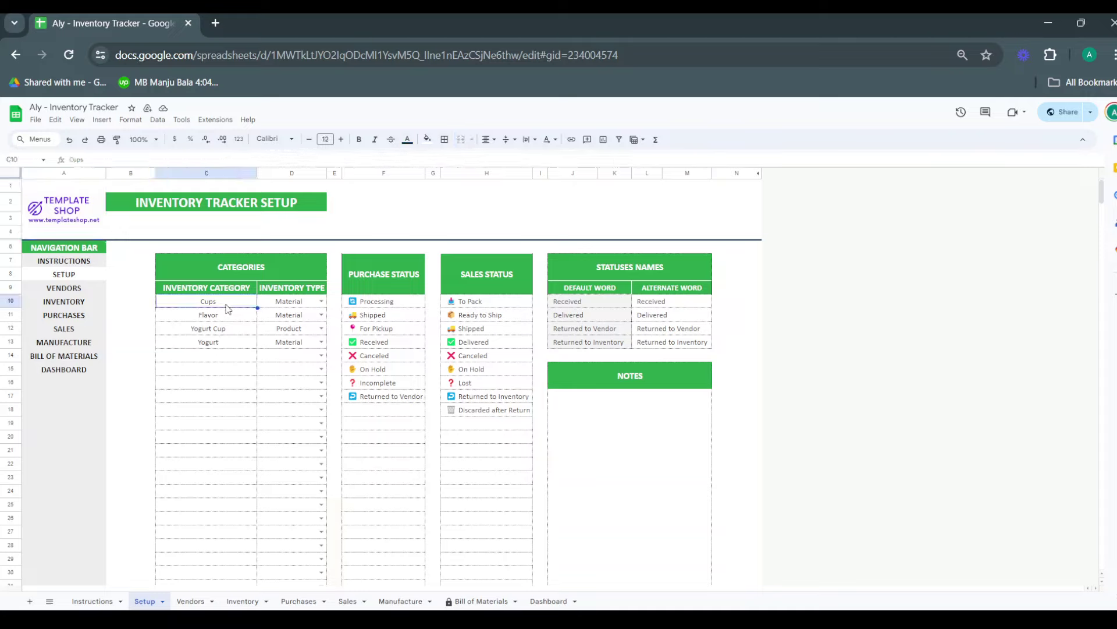
pyautogui.press('Down')
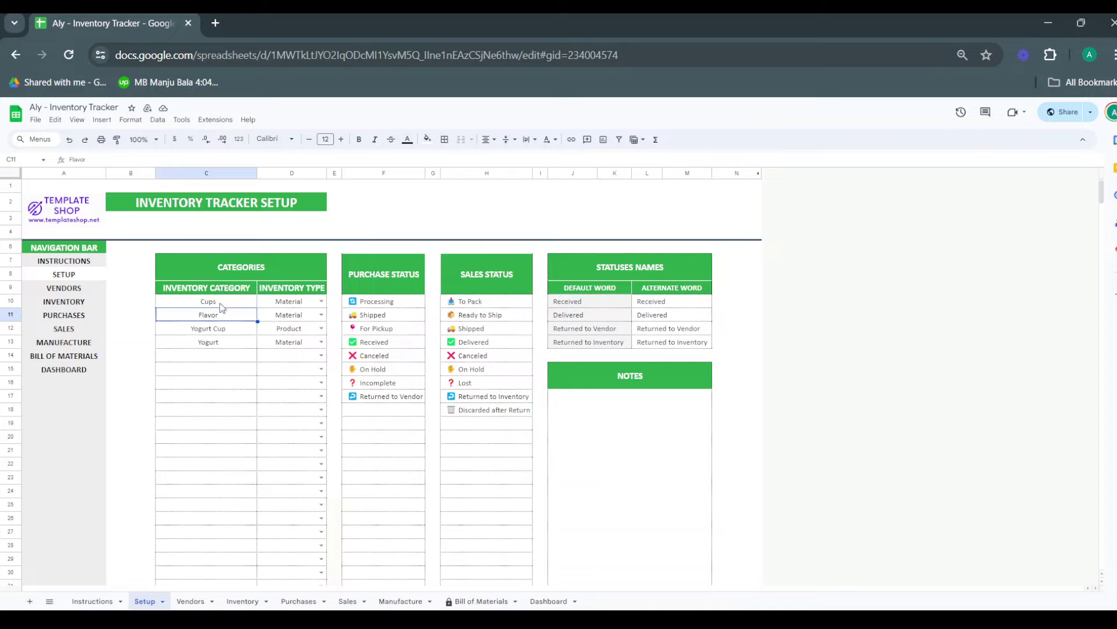
pyautogui.click(221, 307)
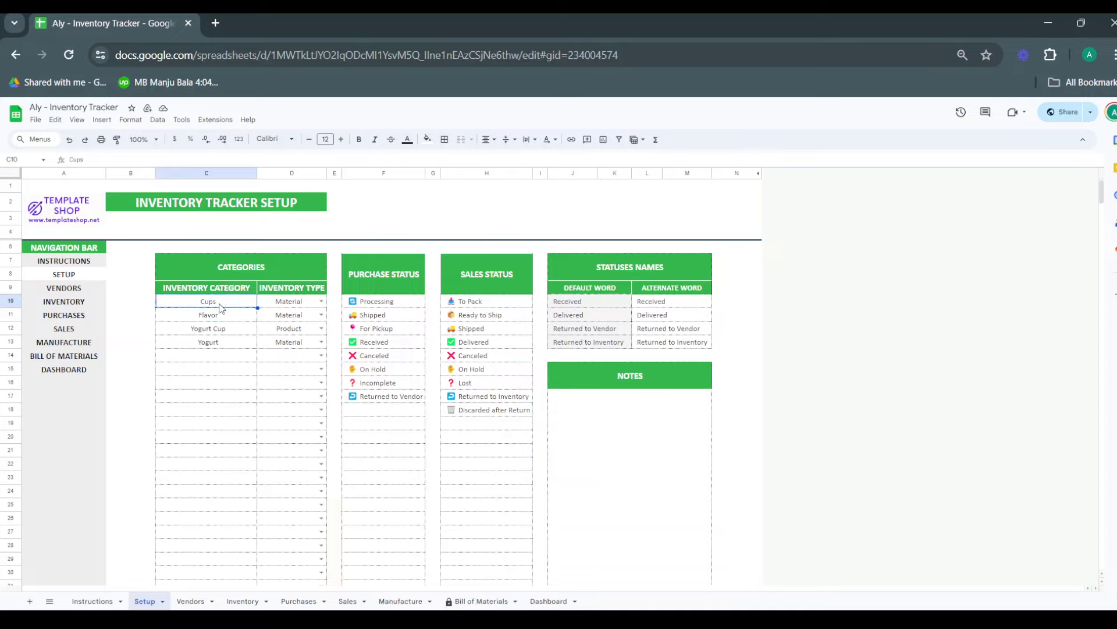
pyautogui.press('Down')
pyautogui.press('Down')
pyautogui.press('Down')
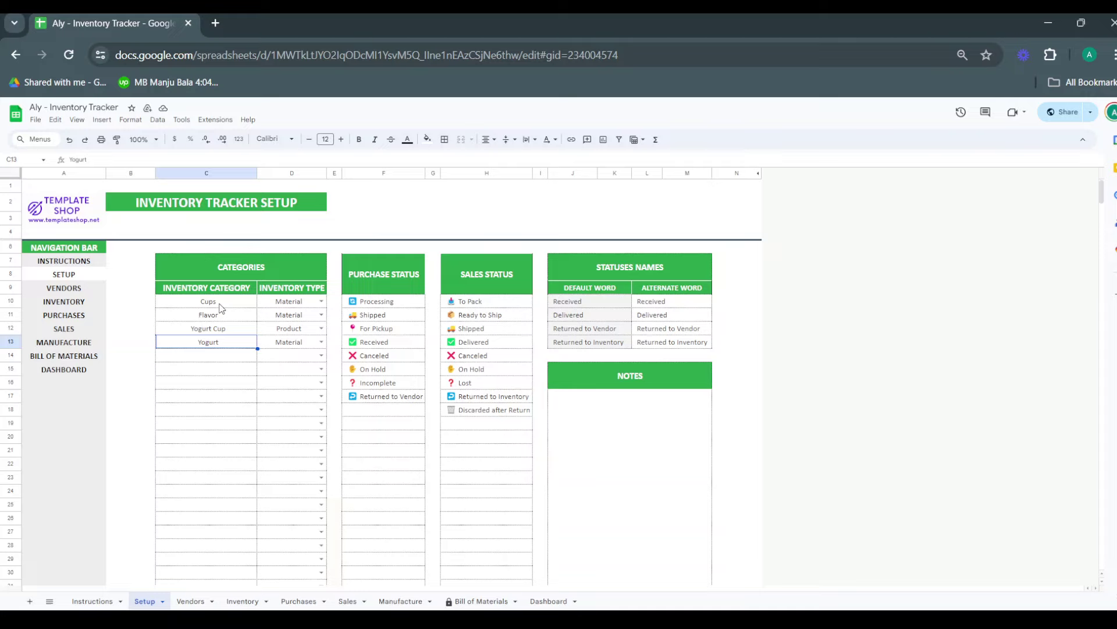
pyautogui.click(218, 302)
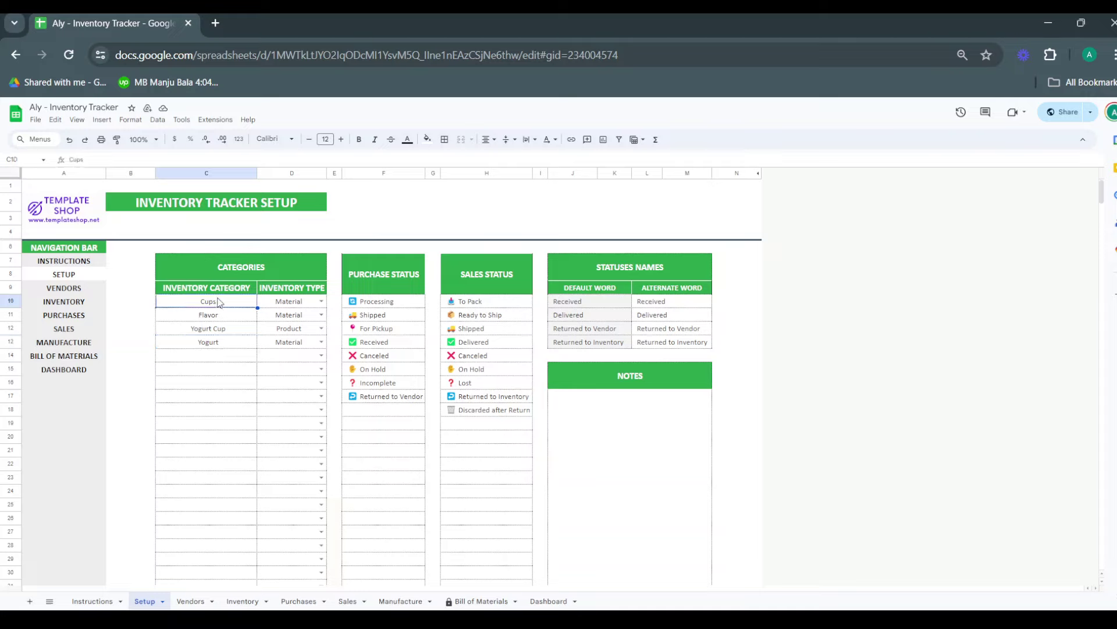
pyautogui.press('Down')
pyautogui.press('Down')
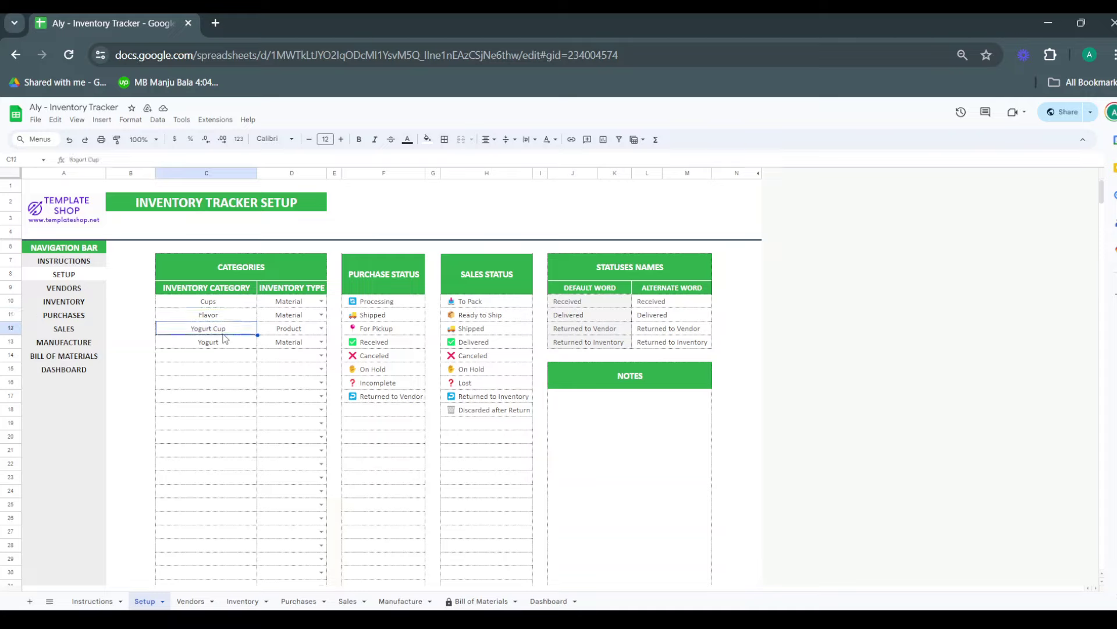
pyautogui.press('Down')
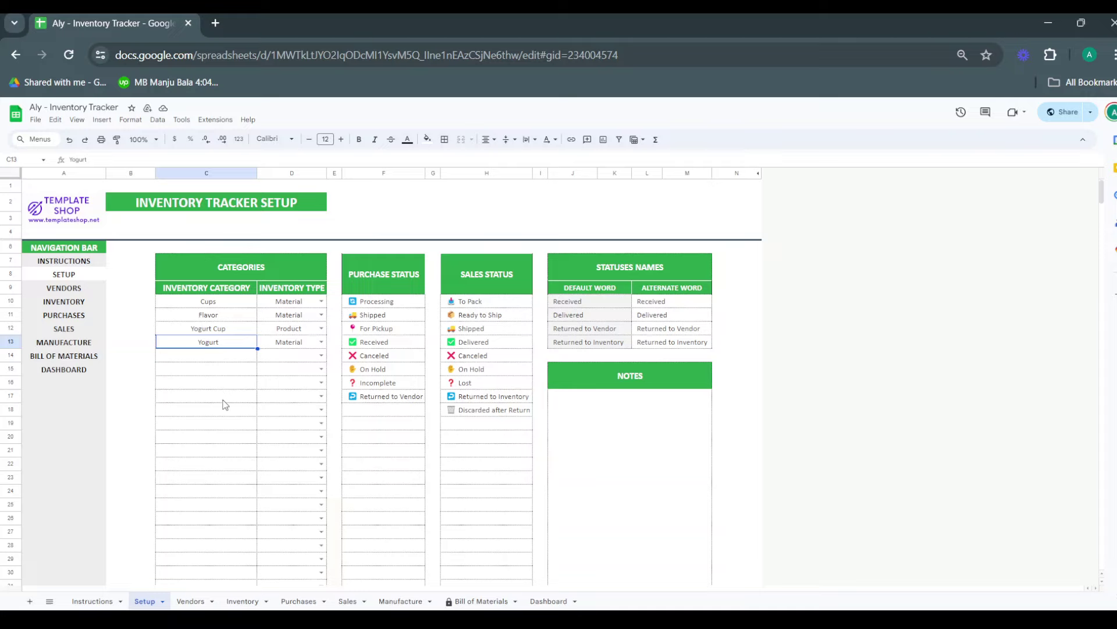
# Check the inventory type assigned to each category, including the type options available for Cups
pyautogui.click(211, 328)
pyautogui.press('Right')
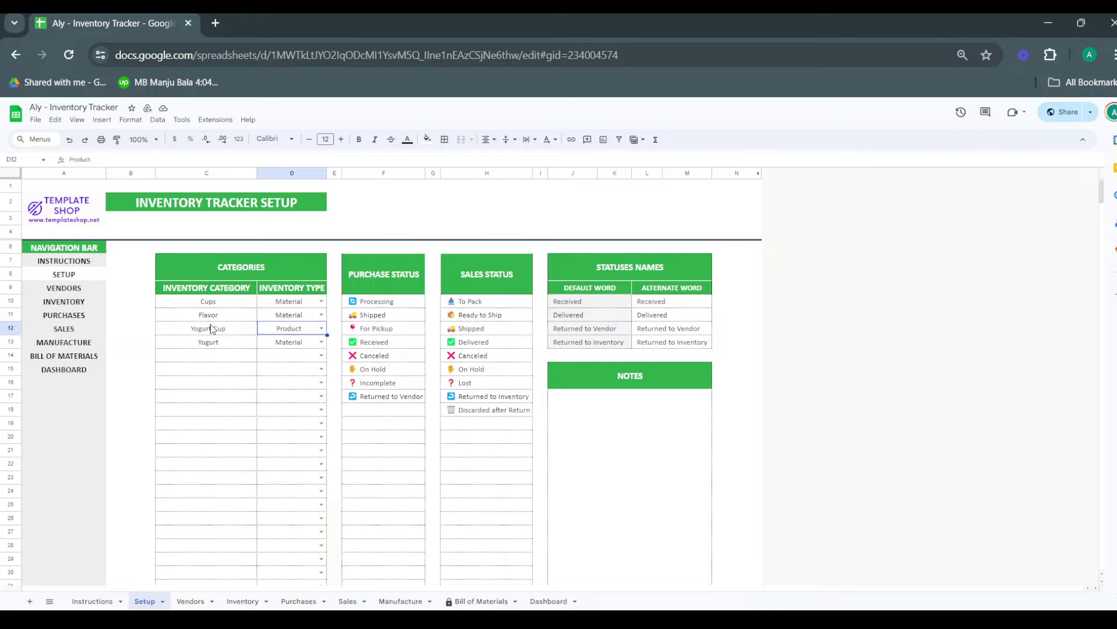
pyautogui.click(322, 301)
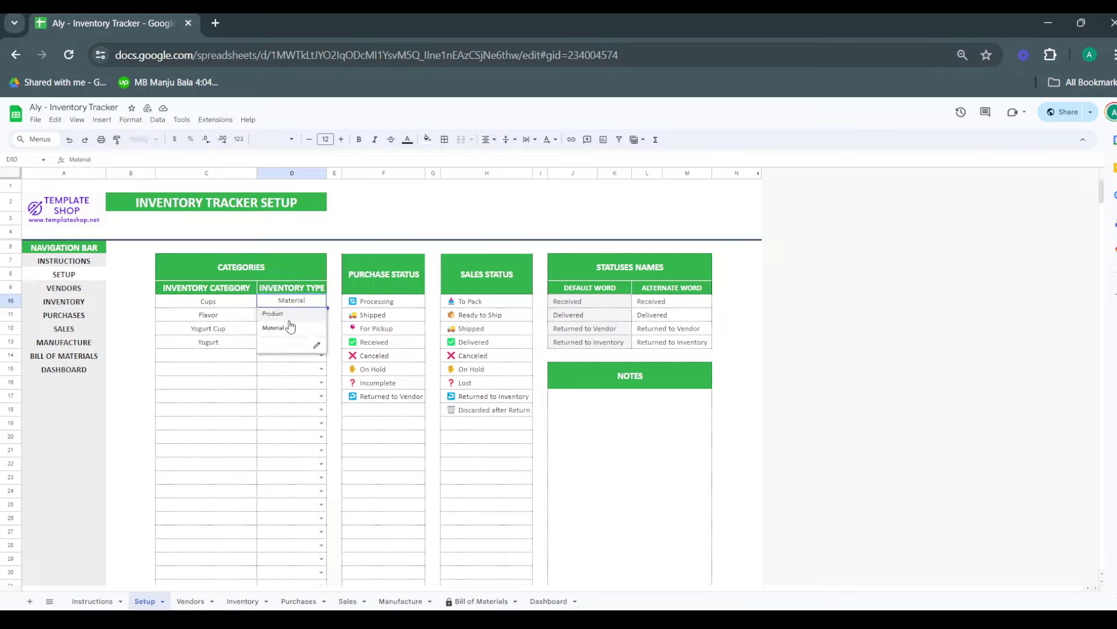
pyautogui.click(190, 333)
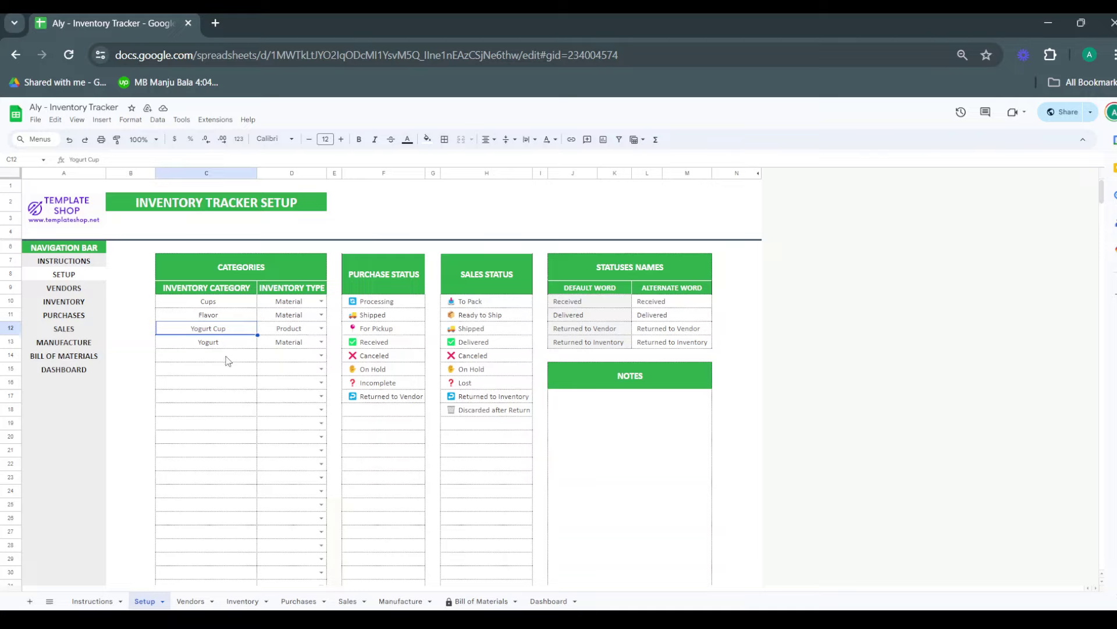
pyautogui.click(232, 305)
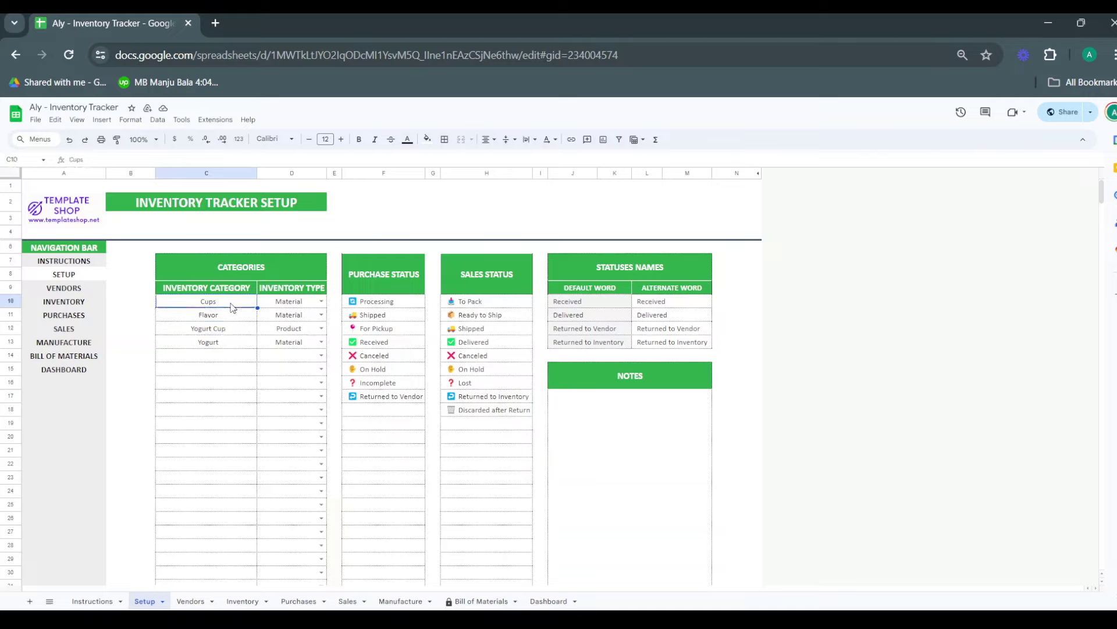
pyautogui.press('Down')
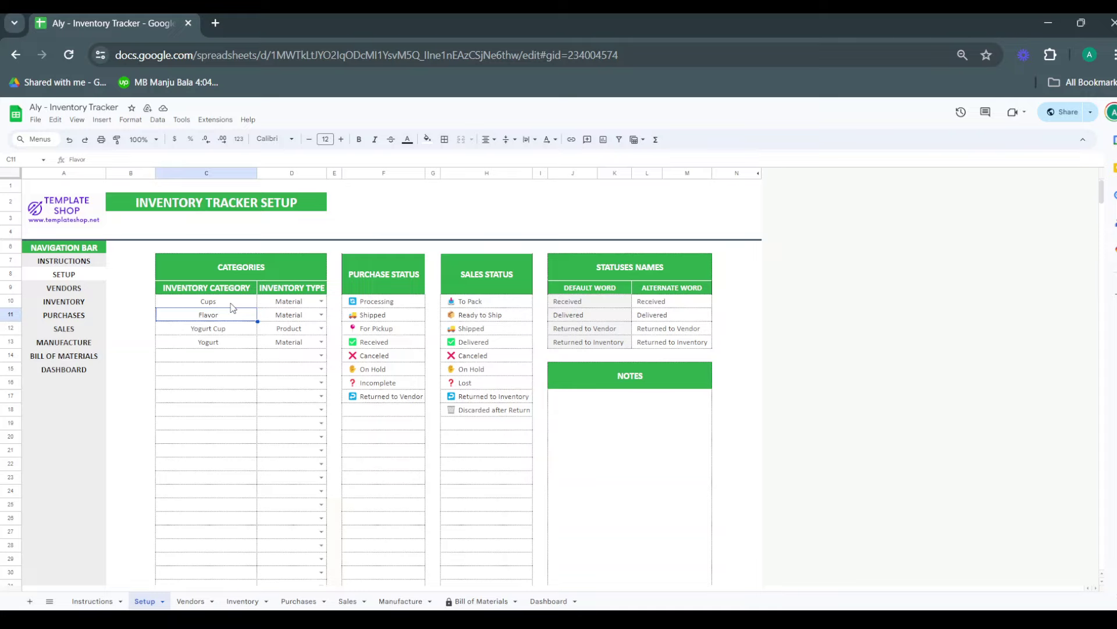
pyautogui.press('Right')
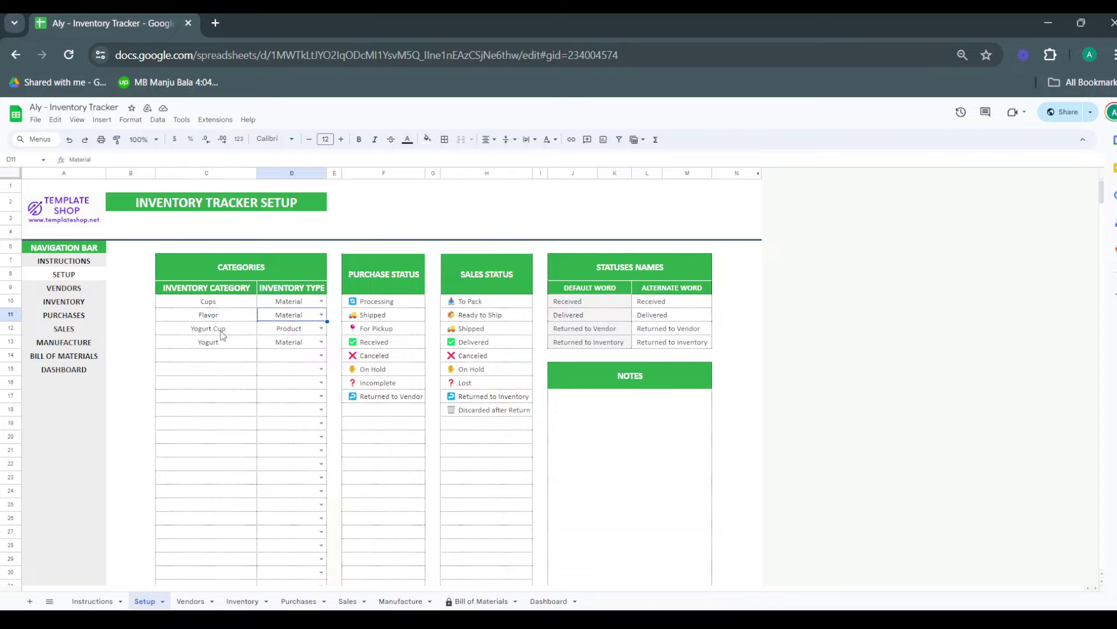
pyautogui.click(223, 333)
pyautogui.press('Right')
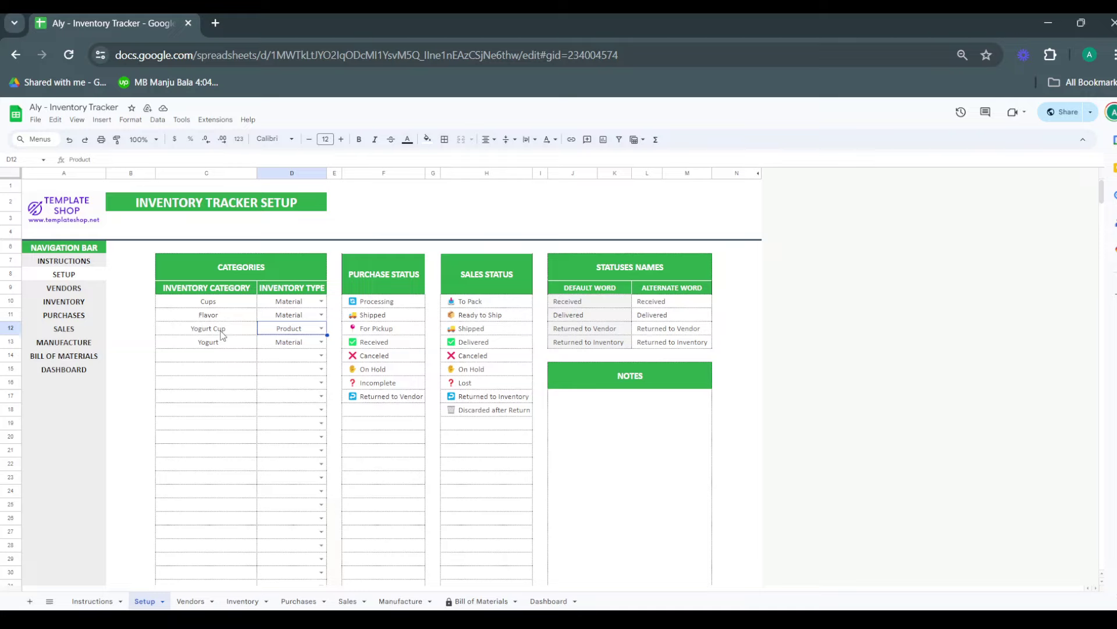
pyautogui.click(203, 357)
pyautogui.press('Up')
pyautogui.press('Right')
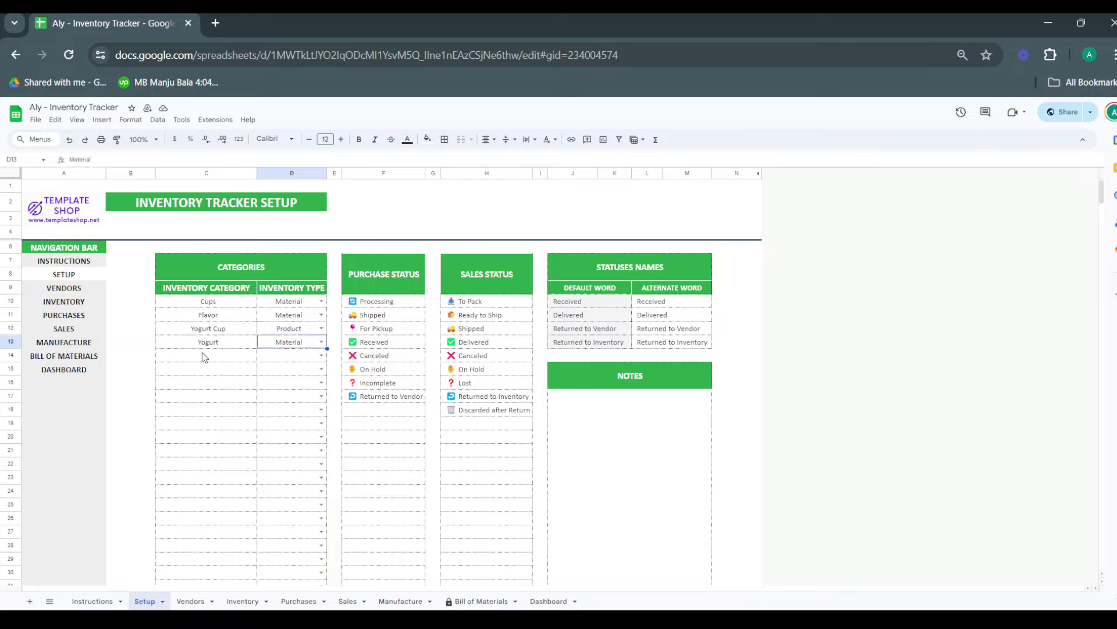
# Examine the Purchase Status and Sales Status lists and the default words in the Statuses Names table
pyautogui.click(403, 287)
pyautogui.press('Right')
pyautogui.press('Right')
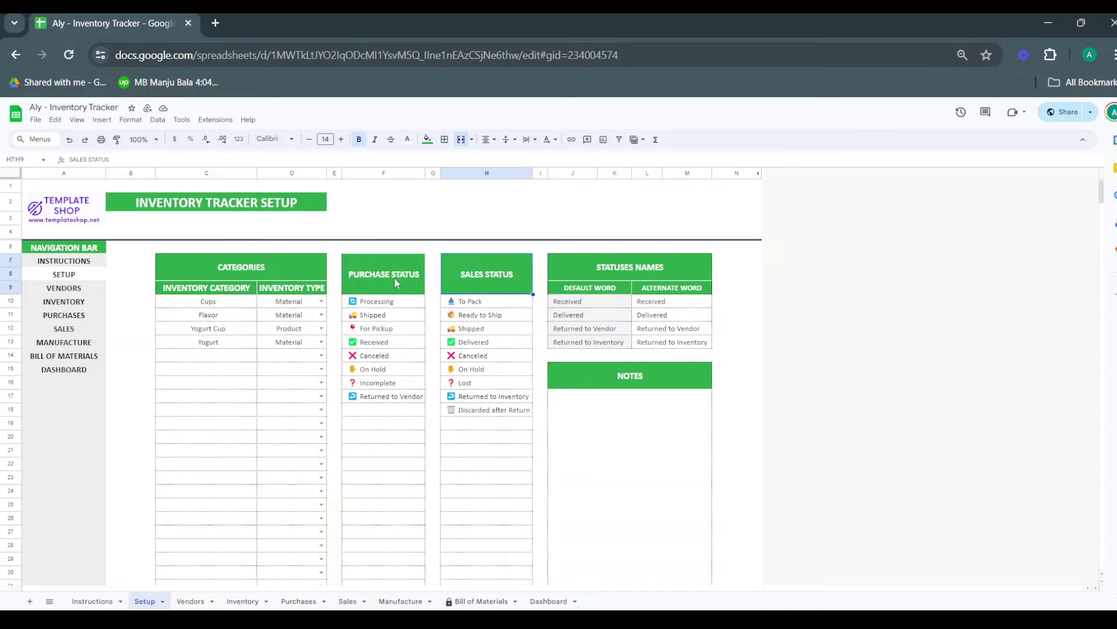
pyautogui.click(393, 277)
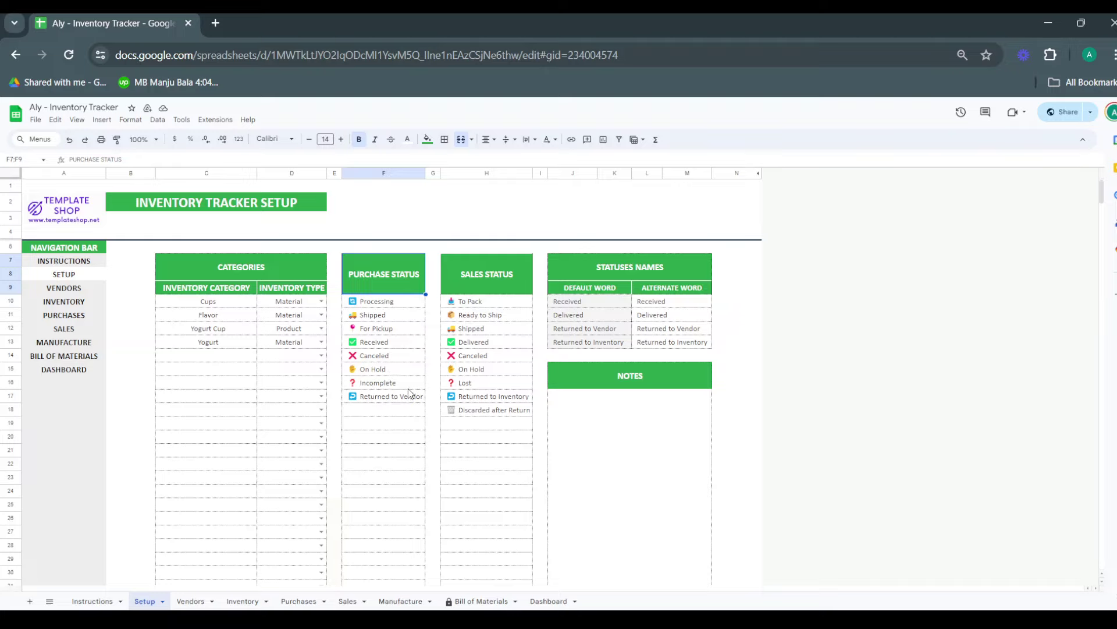
pyautogui.click(489, 278)
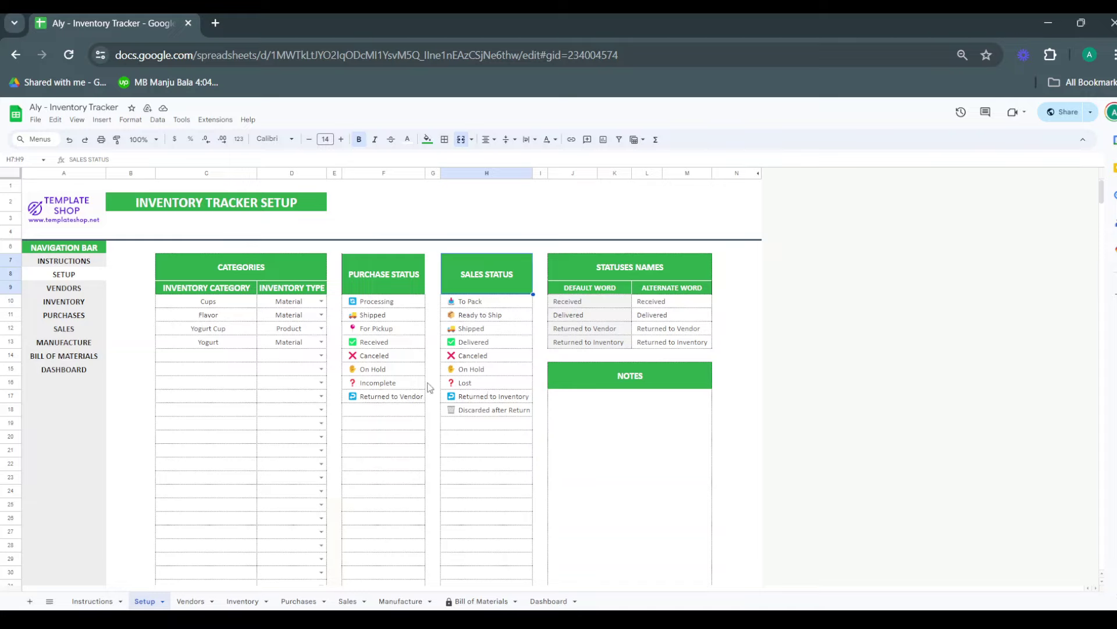
pyautogui.click(579, 305)
pyautogui.press('Down')
pyautogui.press('Down')
pyautogui.press('Down')
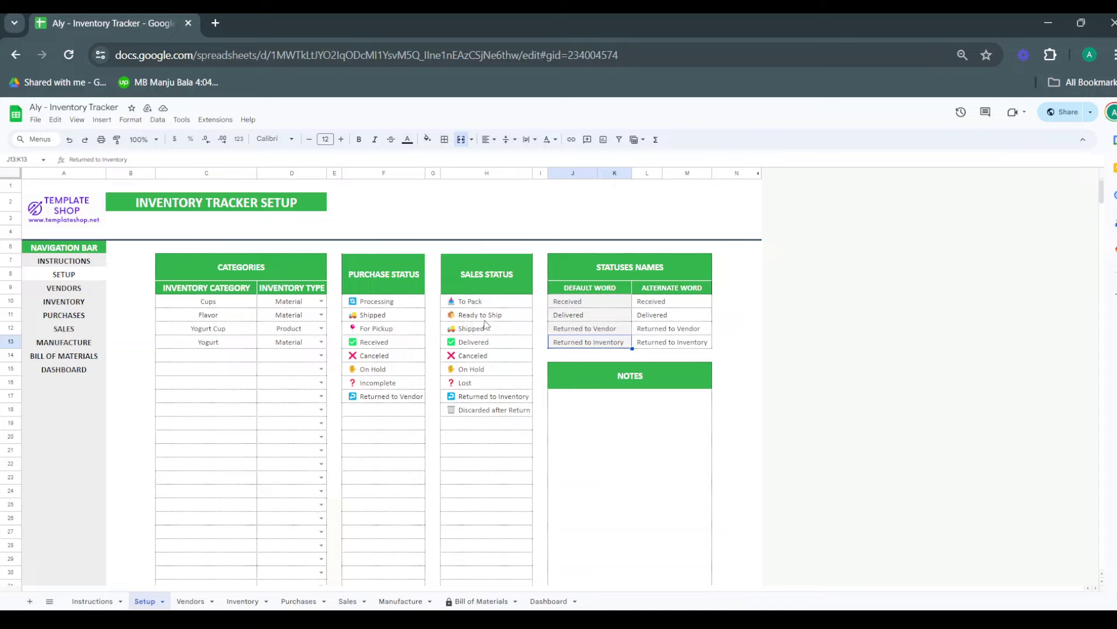
# Replace the Received entry in the Purchase Status list with "تم الوصول"
pyautogui.click(383, 347)
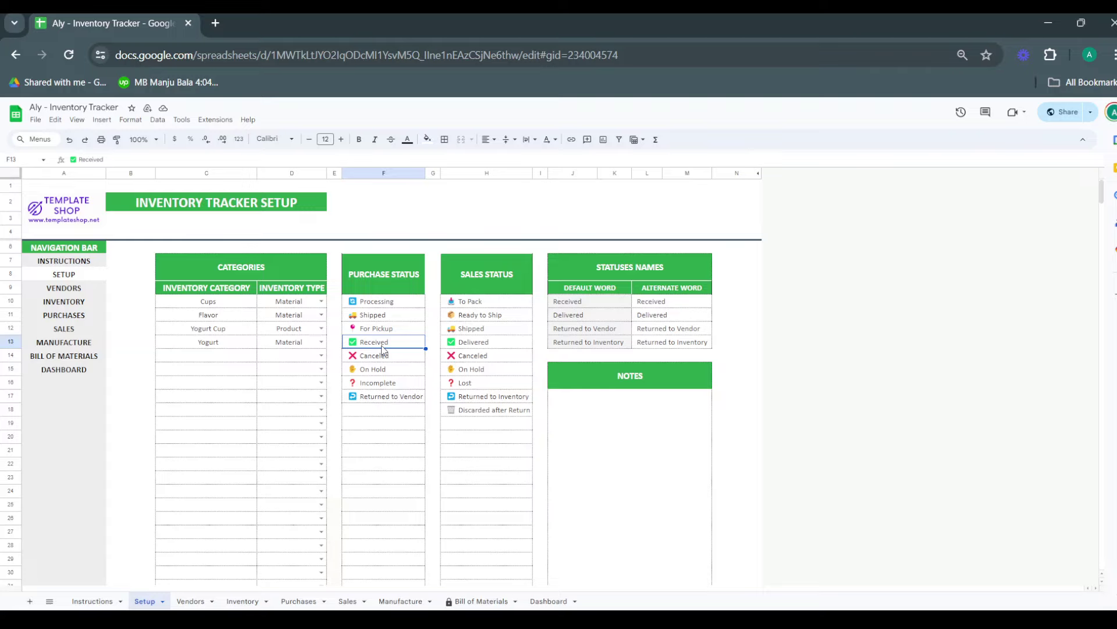
pyautogui.press('BackSpace')
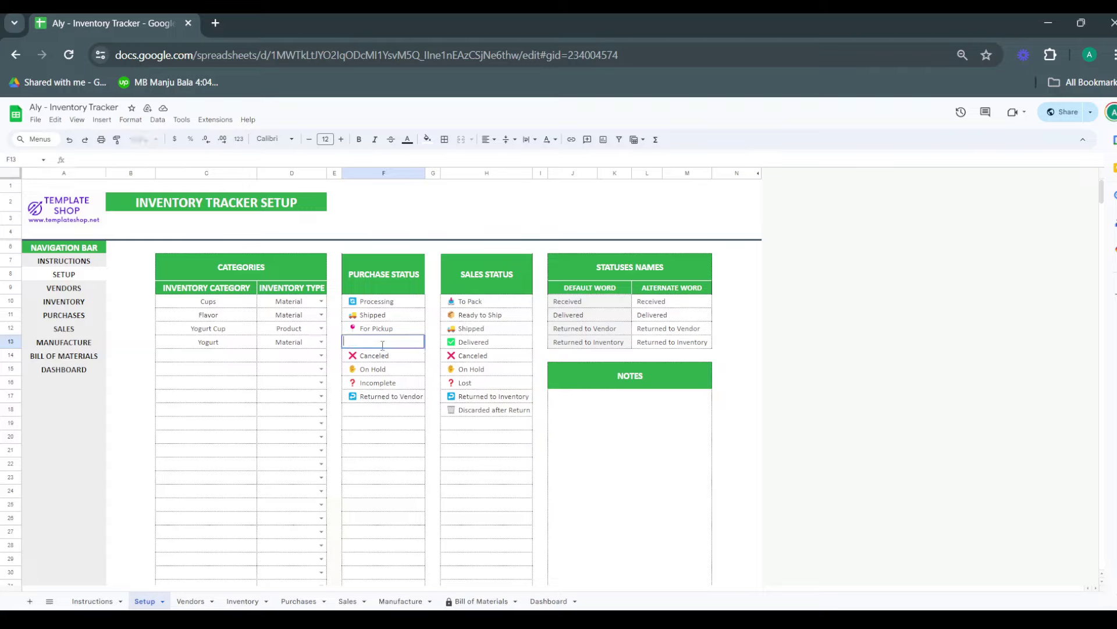
pyautogui.write('تم الوصول')
pyautogui.press('Return')
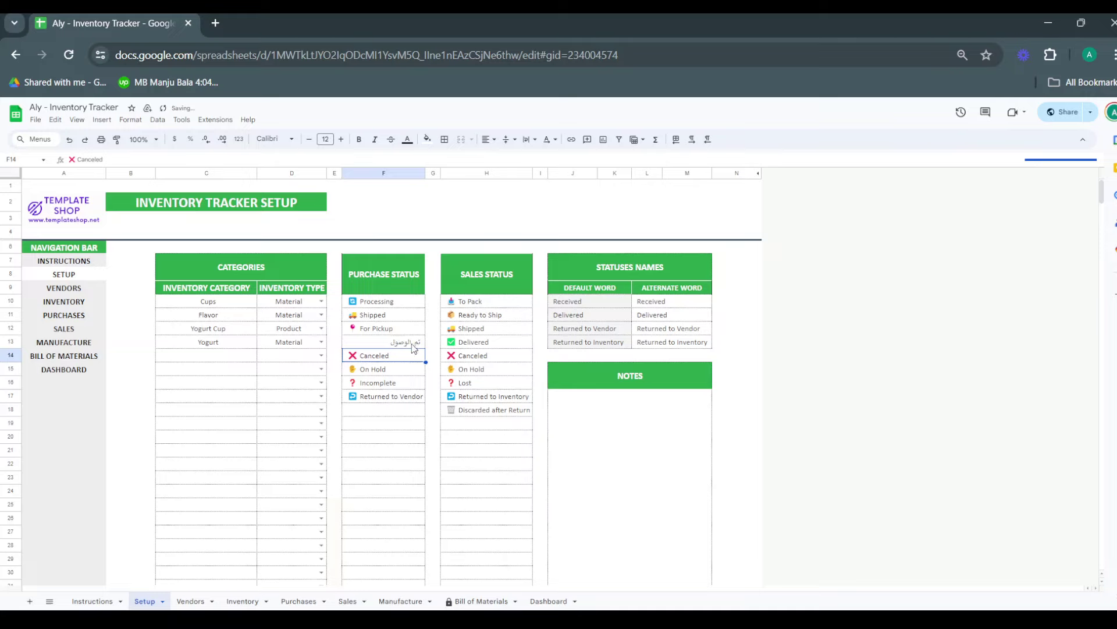
# Copy the Arabic purchase status "تم الوصول" into the alternate word cell for Received
pyautogui.click(413, 346)
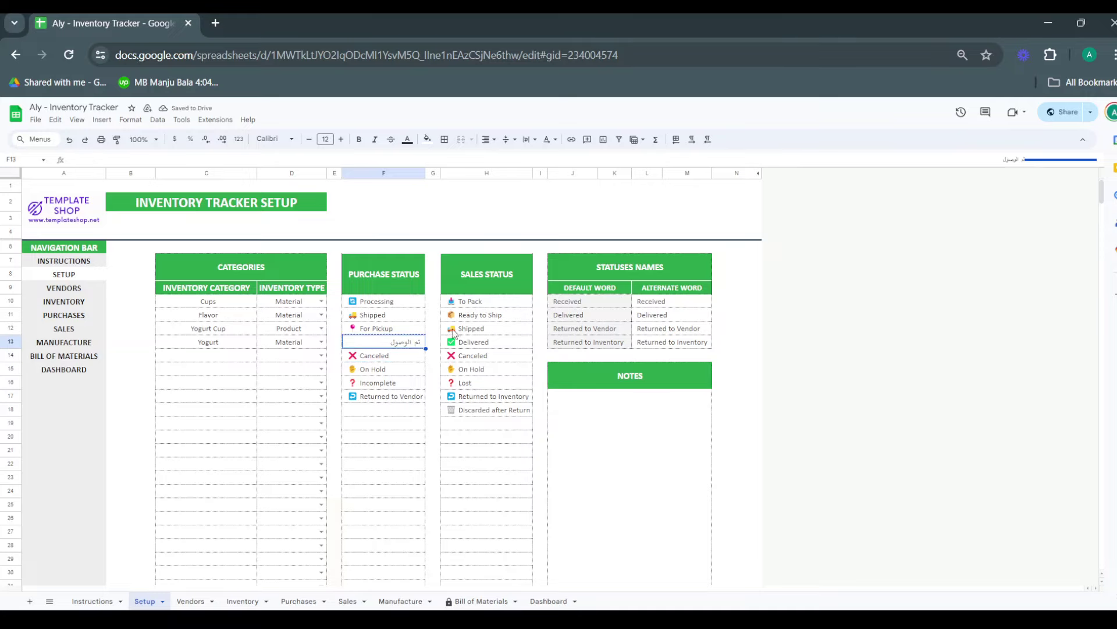
pyautogui.click(689, 301)
pyautogui.write('تم الوصول')
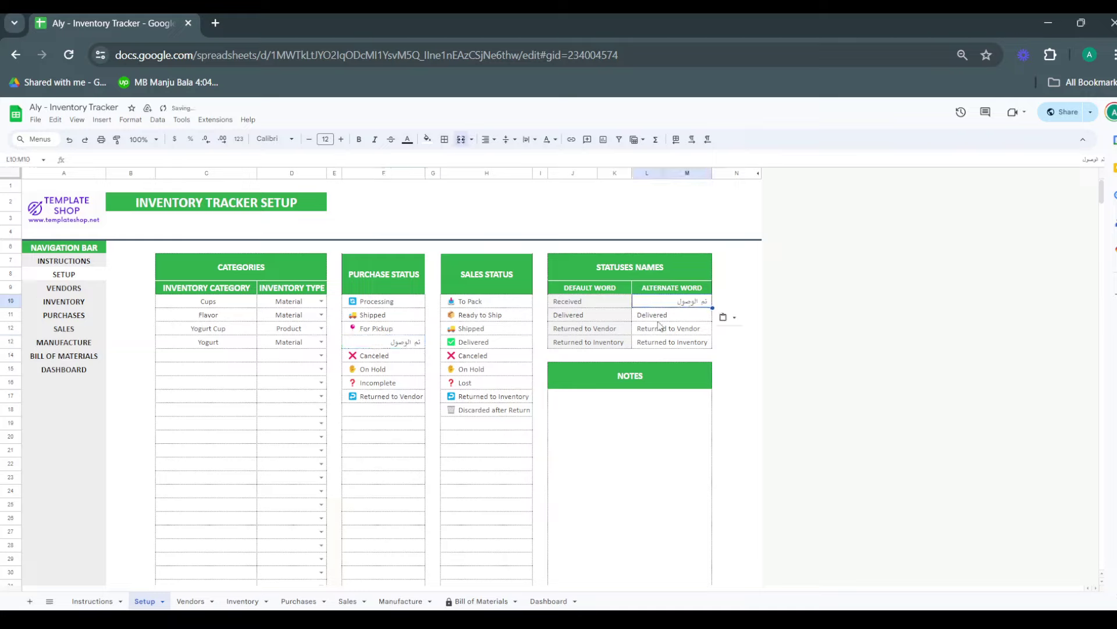
pyautogui.click(655, 355)
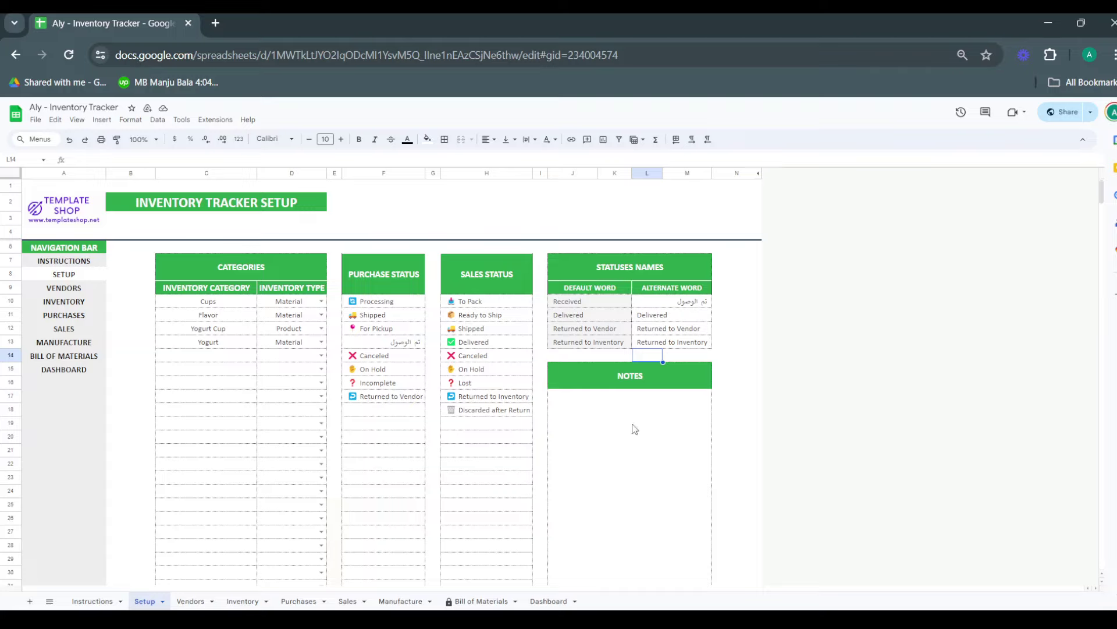
pyautogui.click(461, 466)
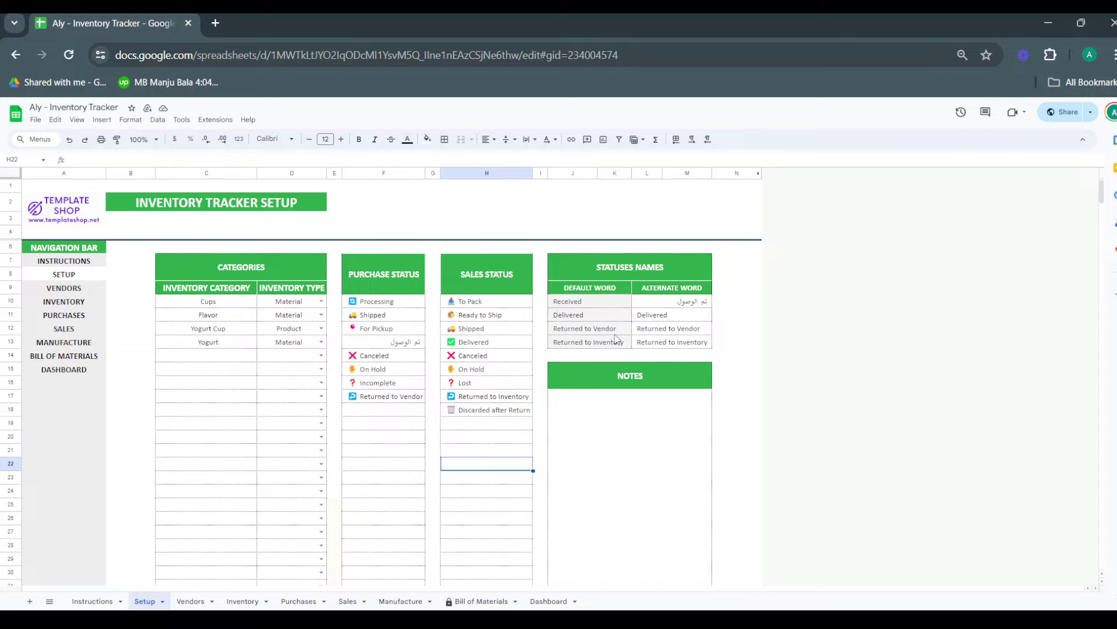
# Undo the Arabic replacements of the Received purchase status and its alternate word
pyautogui.hotkey('ctrl', 'z')
pyautogui.hotkey('ctrl', 'z')
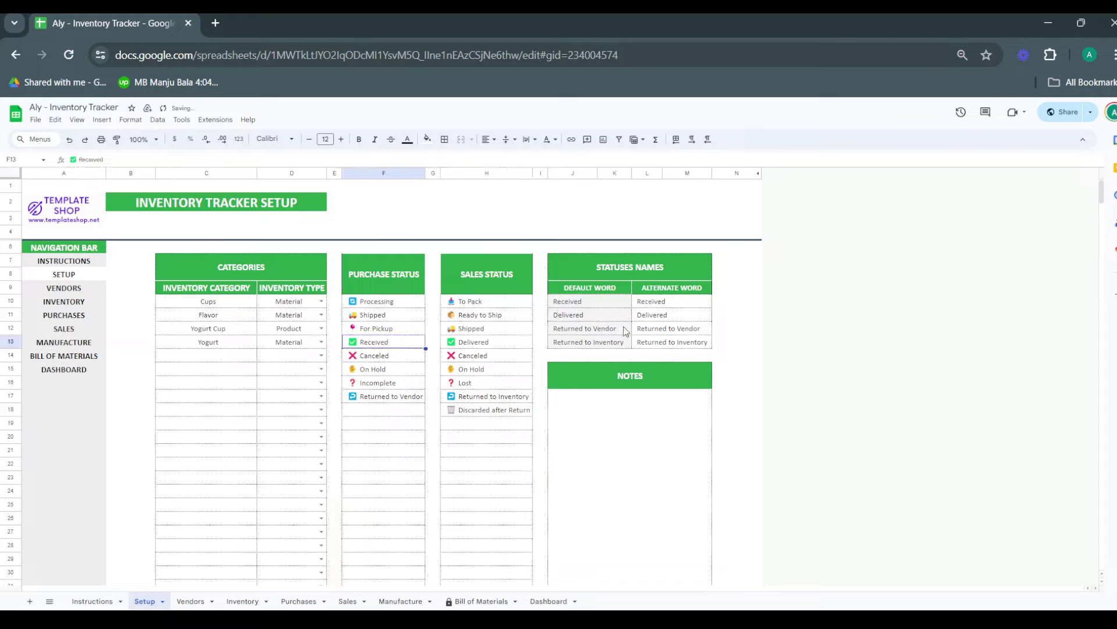
pyautogui.click(452, 455)
pyautogui.scroll(-1, 453, 455)
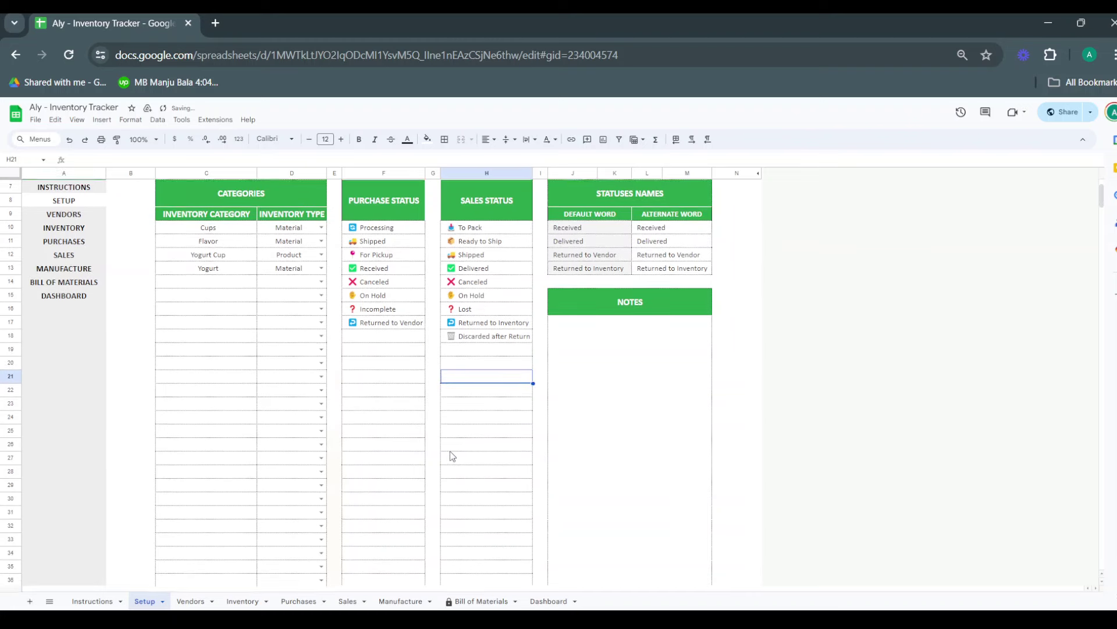
pyautogui.scroll(1, 453, 455)
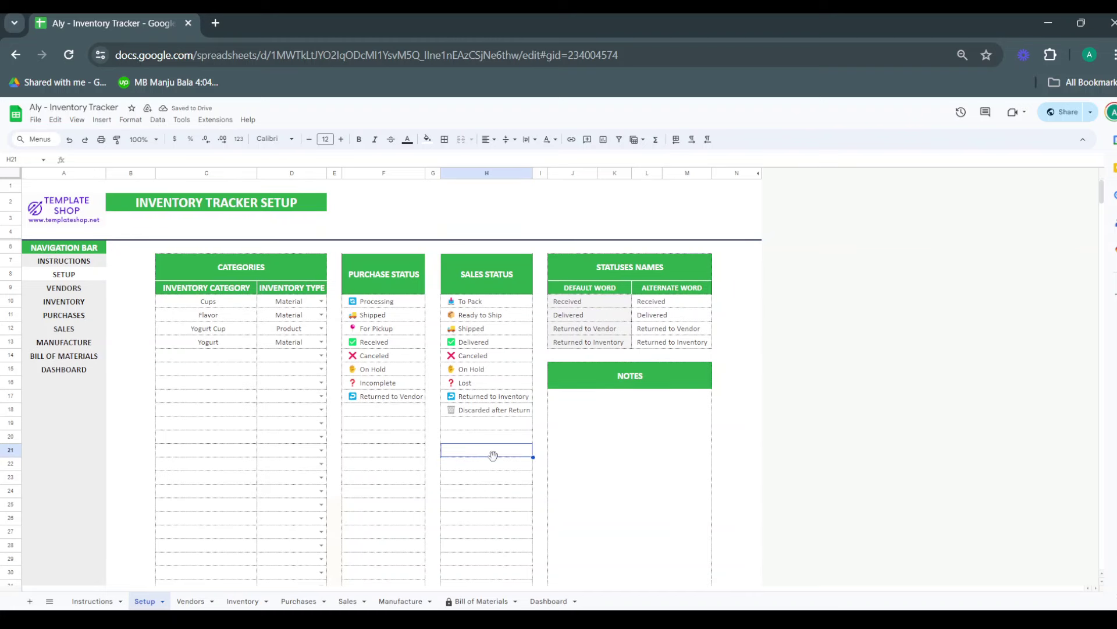
# View the Vendors sheet, and look through the items listed on the Inventory sheet
pyautogui.click(192, 601)
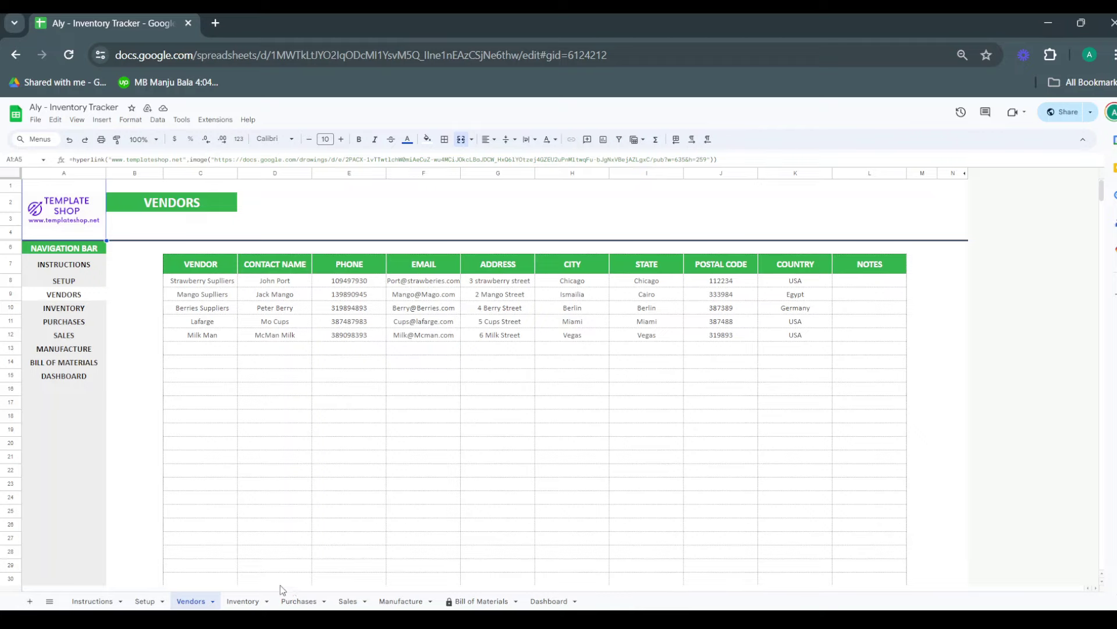
pyautogui.click(243, 601)
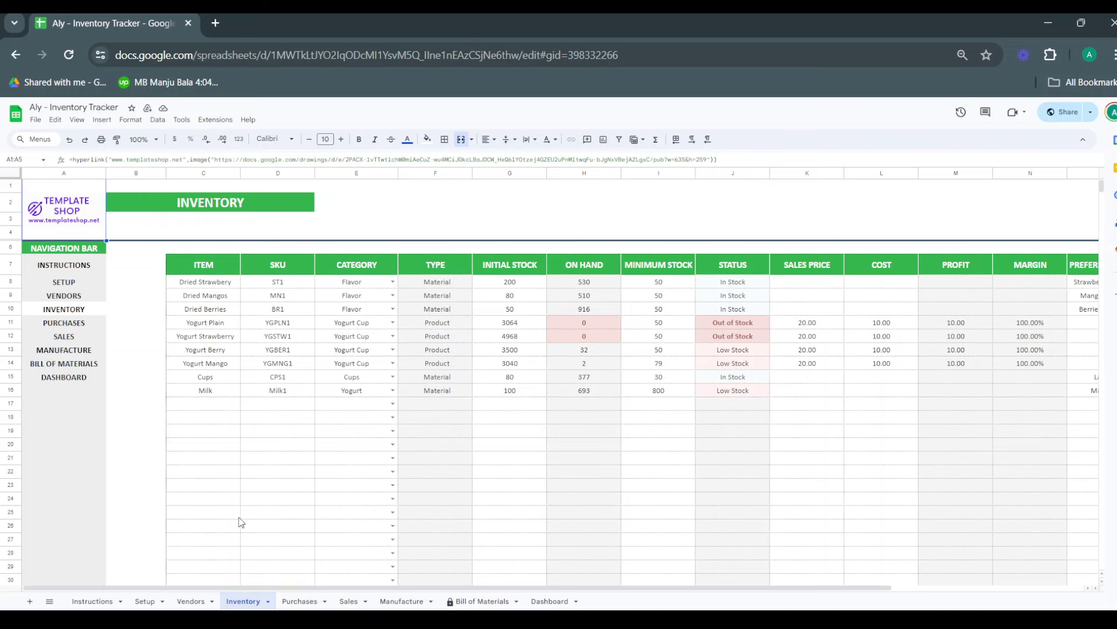
pyautogui.click(213, 295)
pyautogui.press('Down')
pyautogui.press('Down')
pyautogui.press('Down')
pyautogui.press('Down')
pyautogui.press('Down')
pyautogui.press('Down')
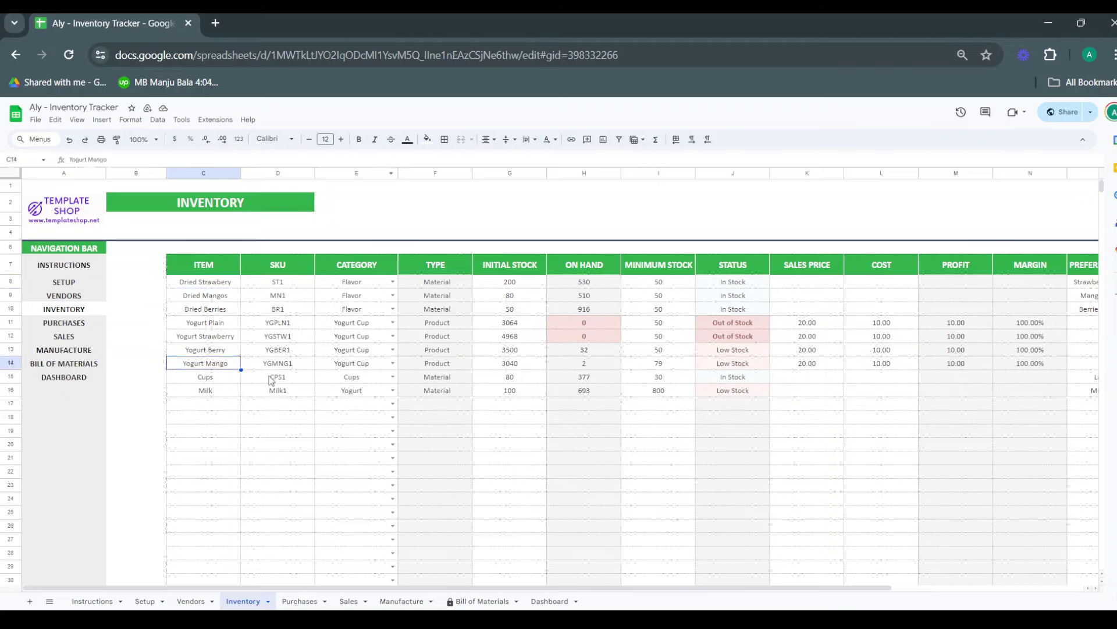
# Check the category of the first inventory item and return to the Setup sheet
pyautogui.click(378, 283)
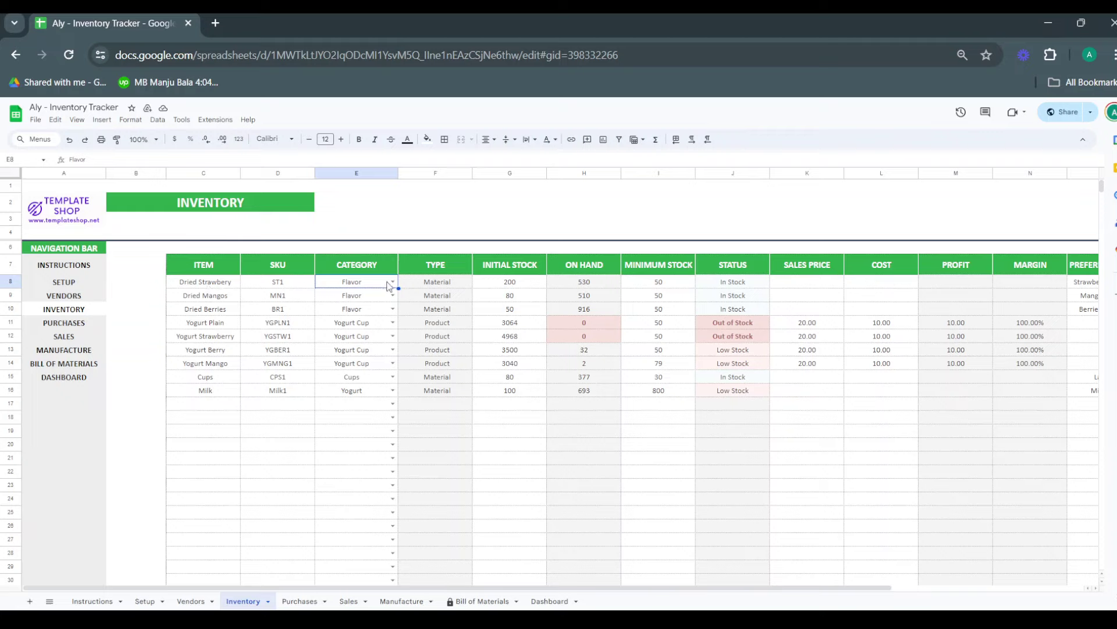
pyautogui.click(145, 601)
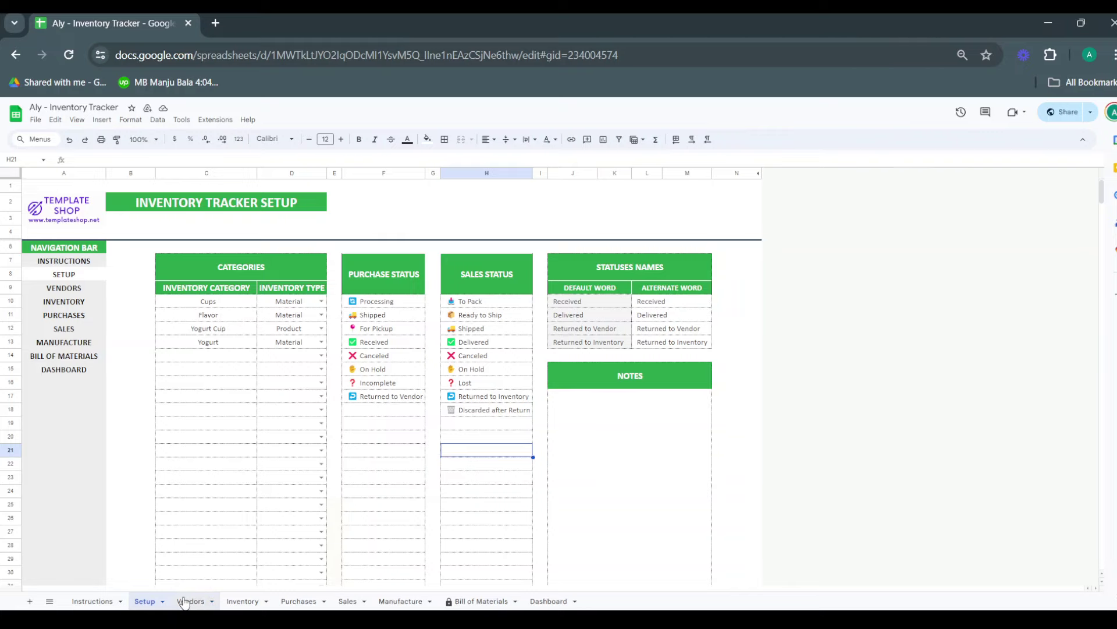
# Look through the items on the Inventory sheet, from Dried Strawbery down to Cups
pyautogui.click(223, 602)
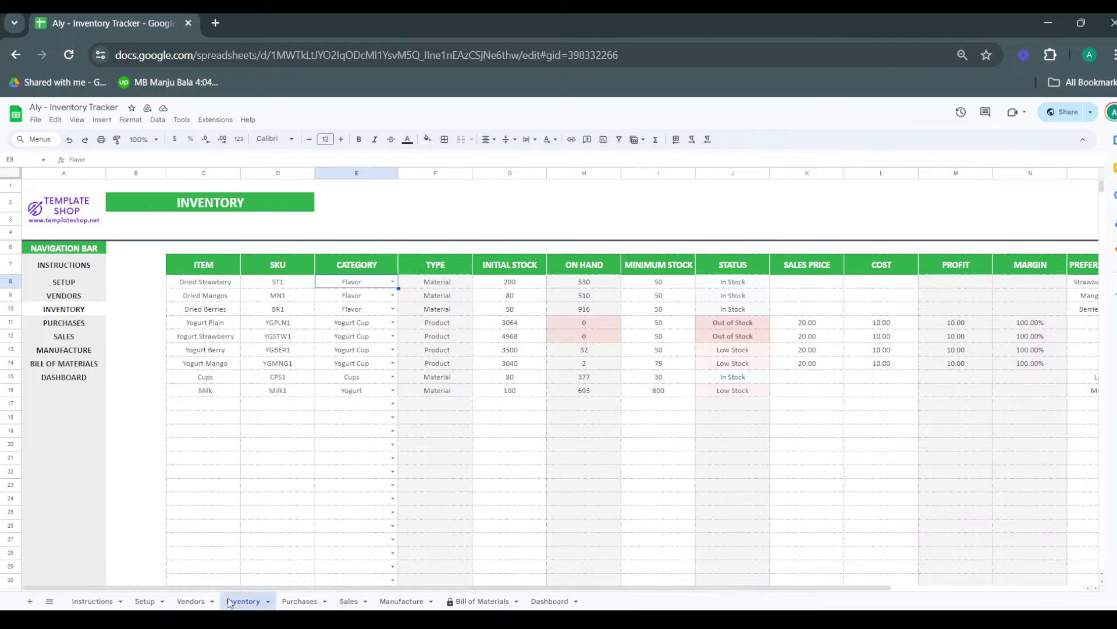
pyautogui.click(221, 283)
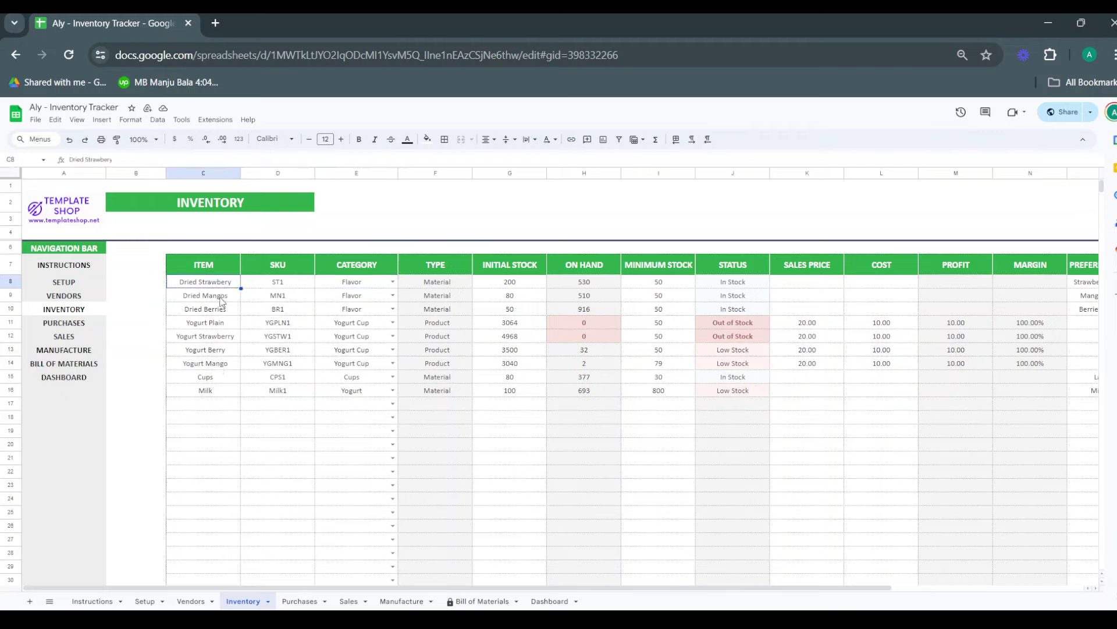
pyautogui.click(222, 297)
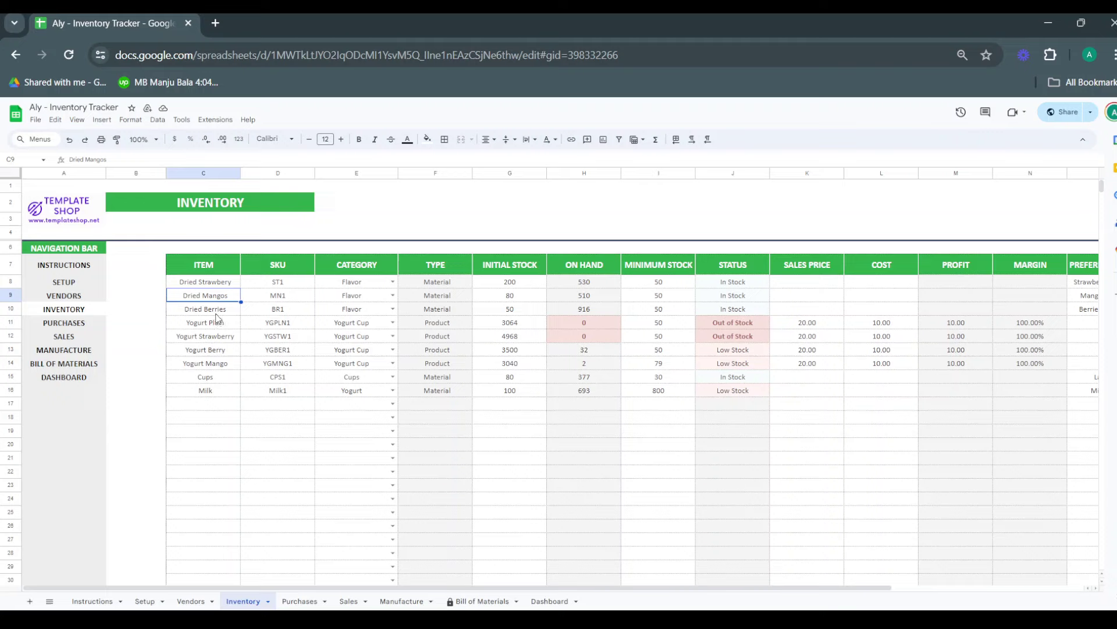
pyautogui.click(216, 314)
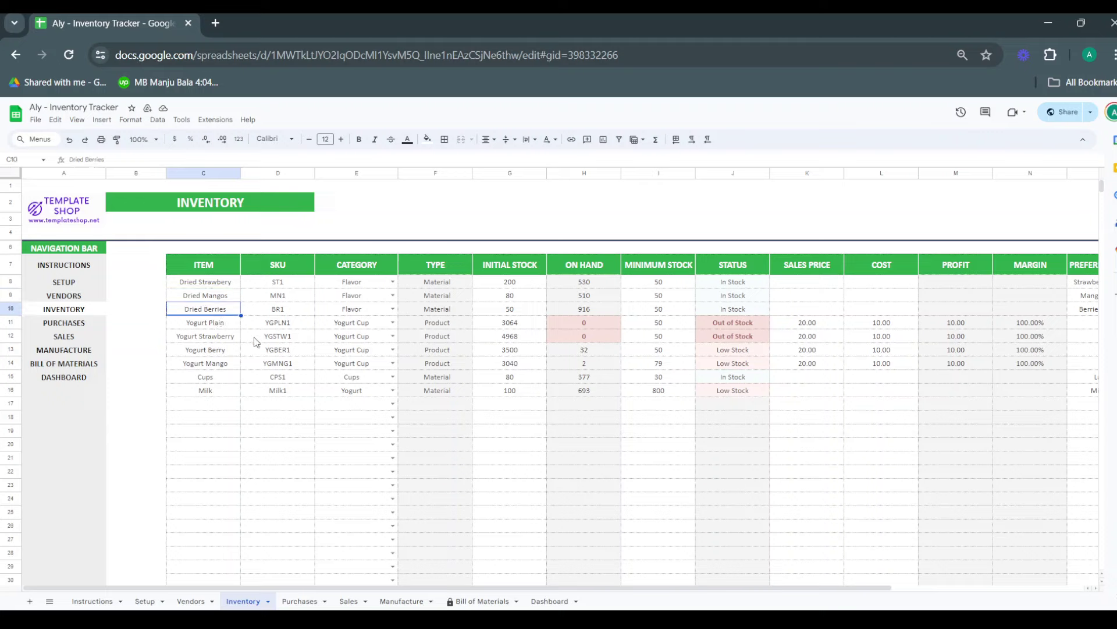
pyautogui.click(214, 327)
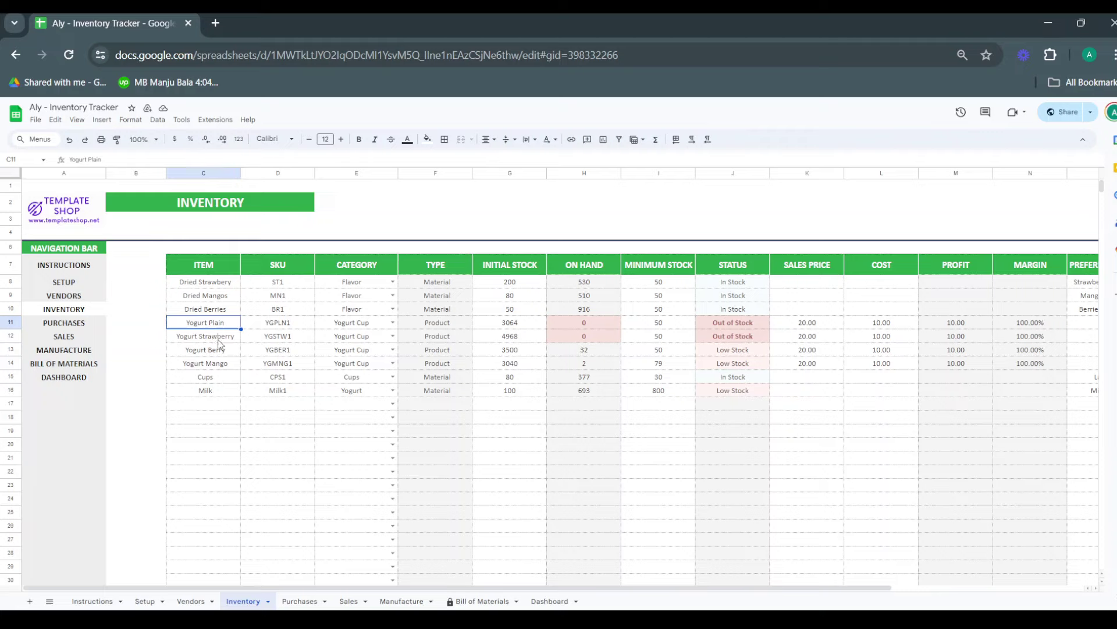
pyautogui.click(219, 340)
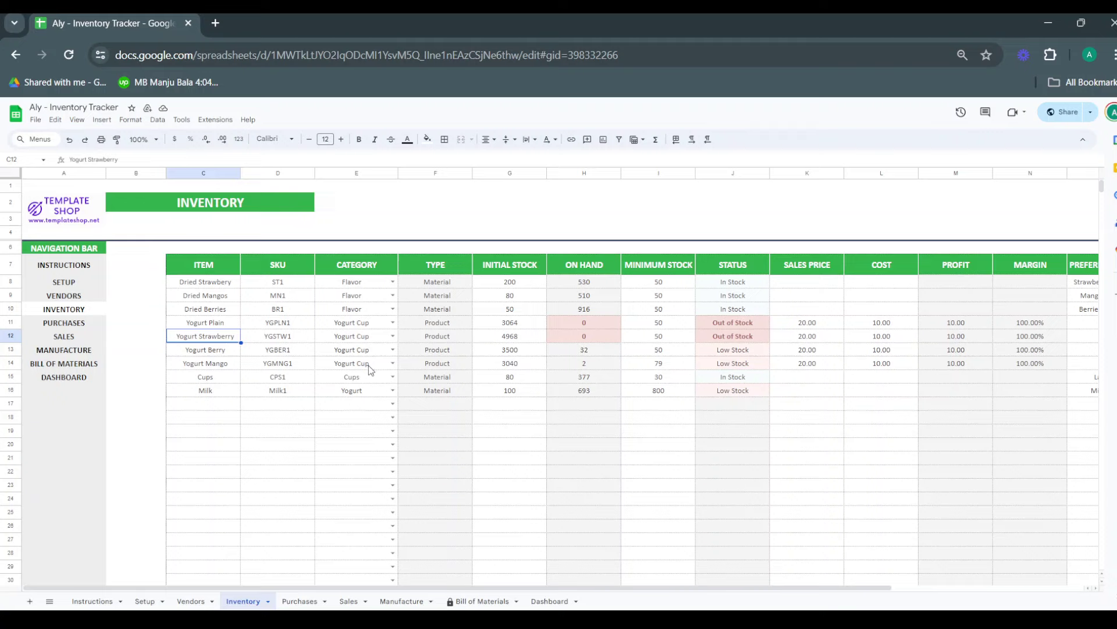
pyautogui.click(217, 382)
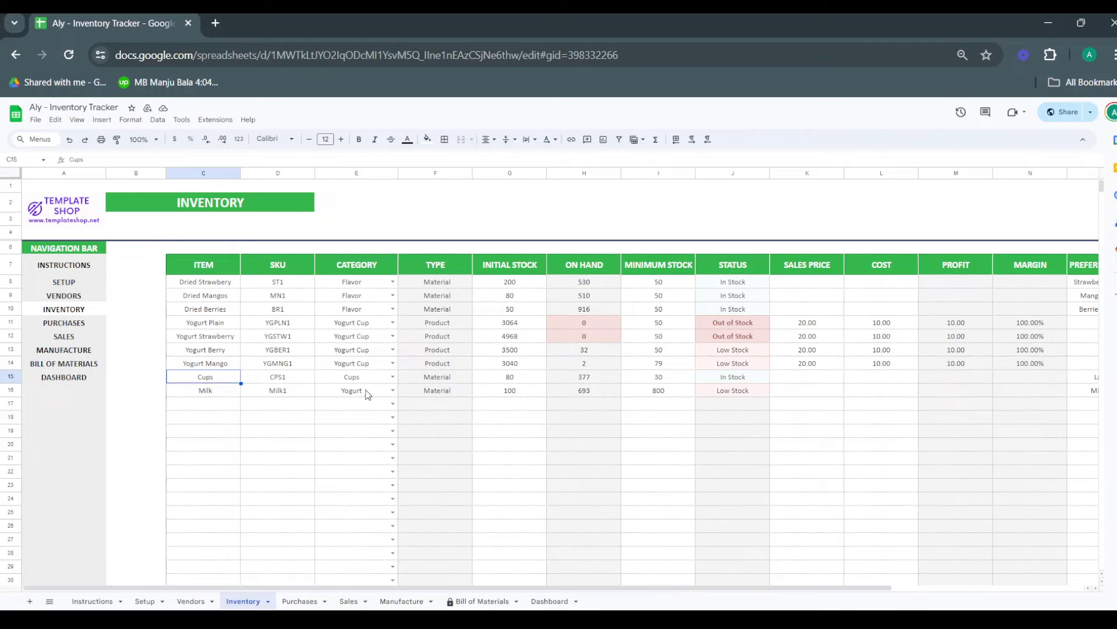
# Check the category choices for the Cups and Milk items, and view the category list on the Setup sheet
pyautogui.click(393, 377)
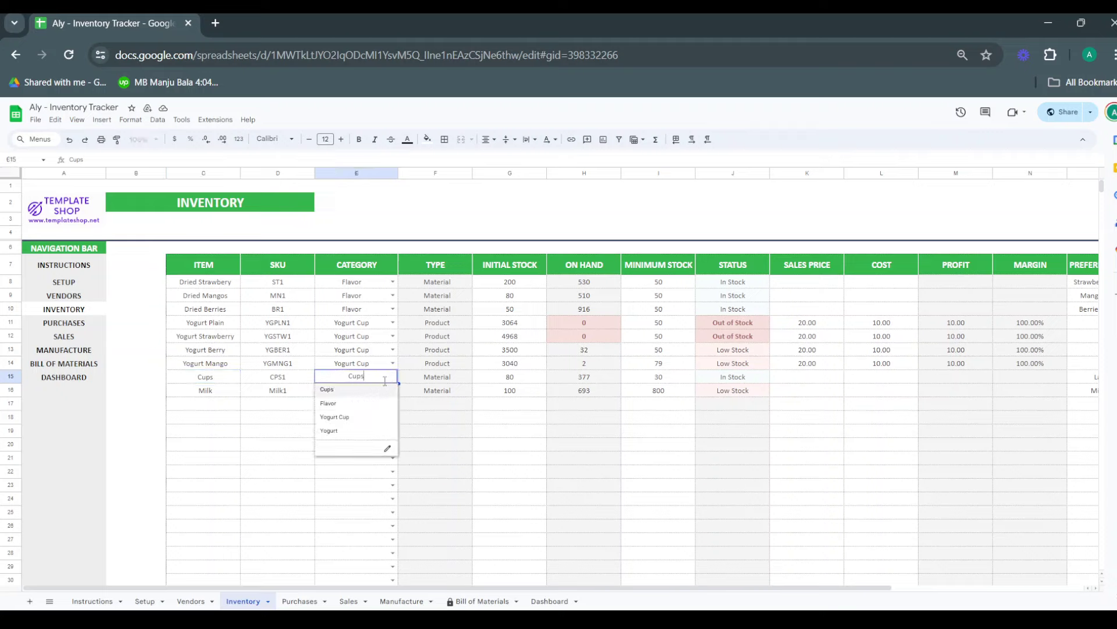
pyautogui.click(278, 374)
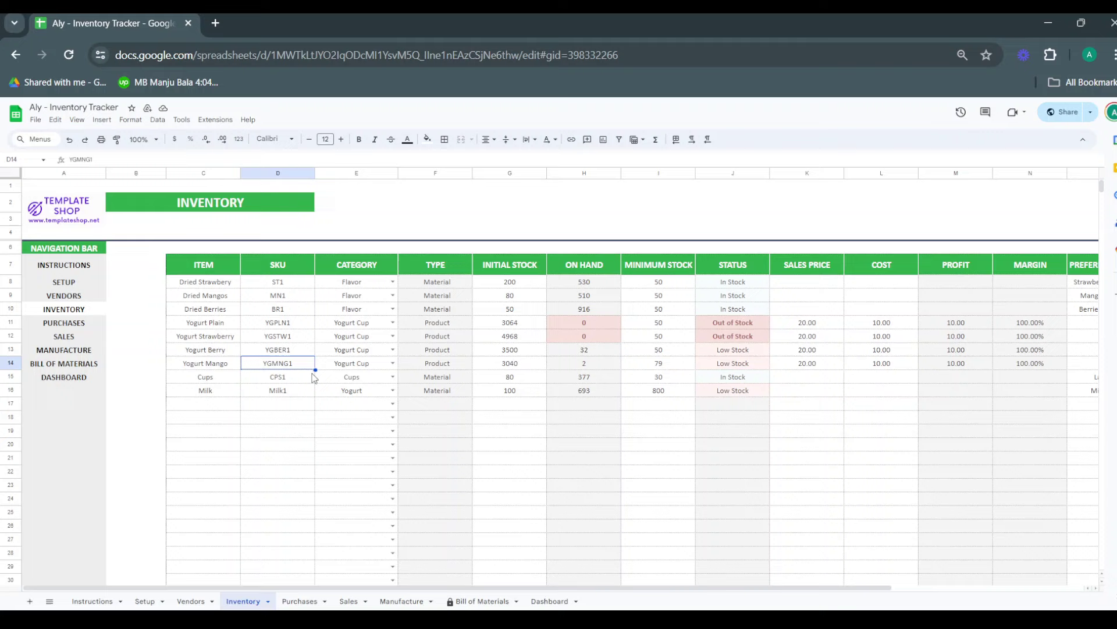
pyautogui.click(393, 391)
pyautogui.click(275, 417)
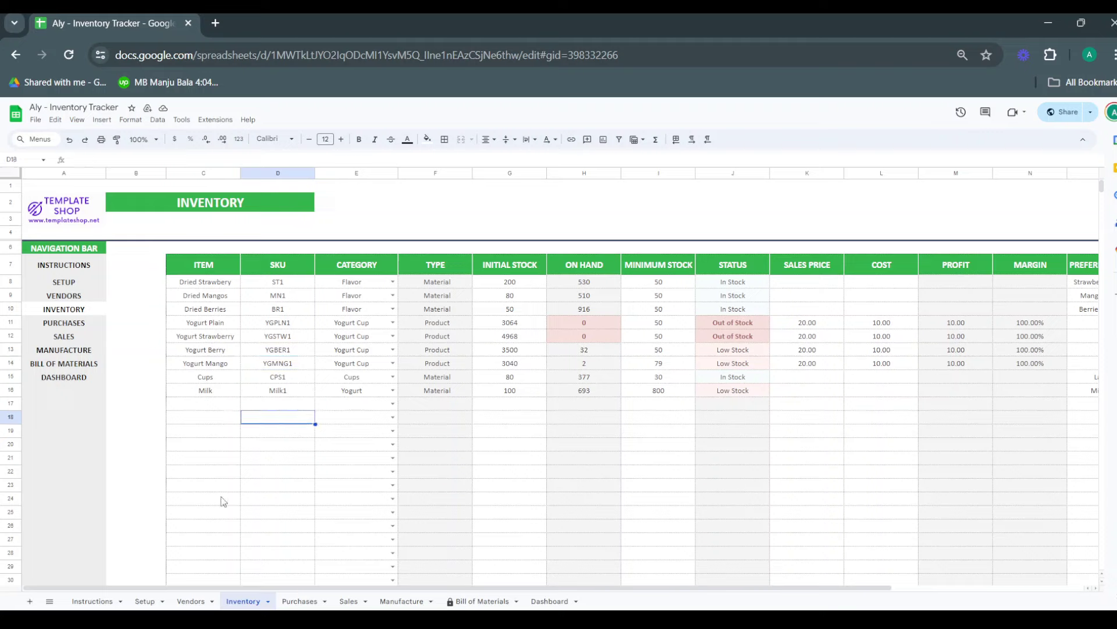
pyautogui.click(147, 603)
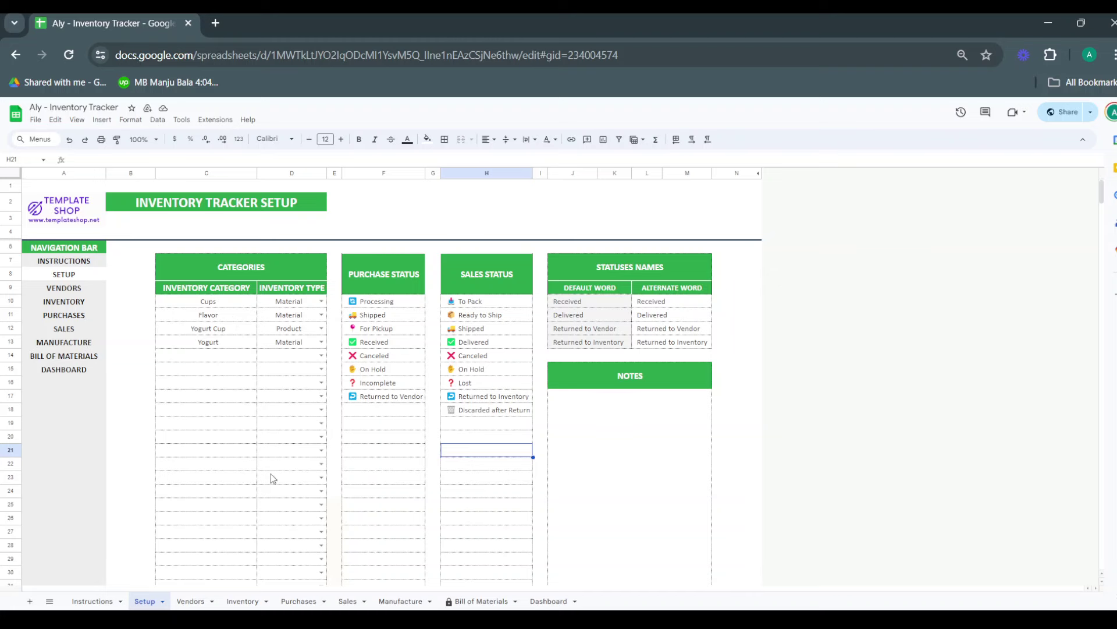
# On the Inventory sheet, try the Yogurt Cup category for Dried Strawbery and undo the change
pyautogui.click(242, 601)
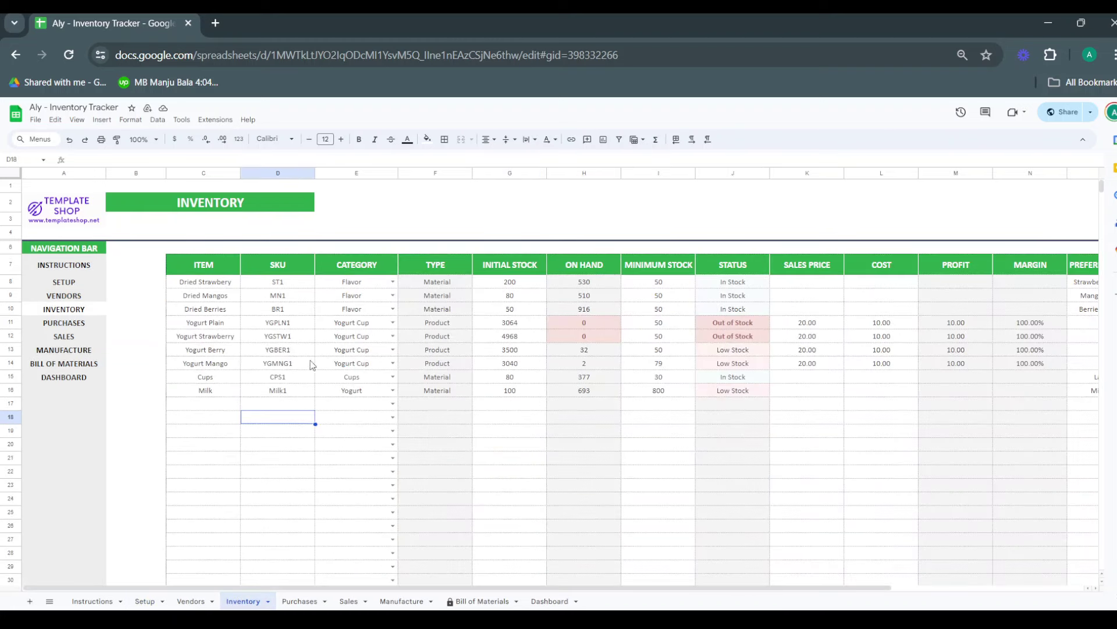
pyautogui.click(393, 282)
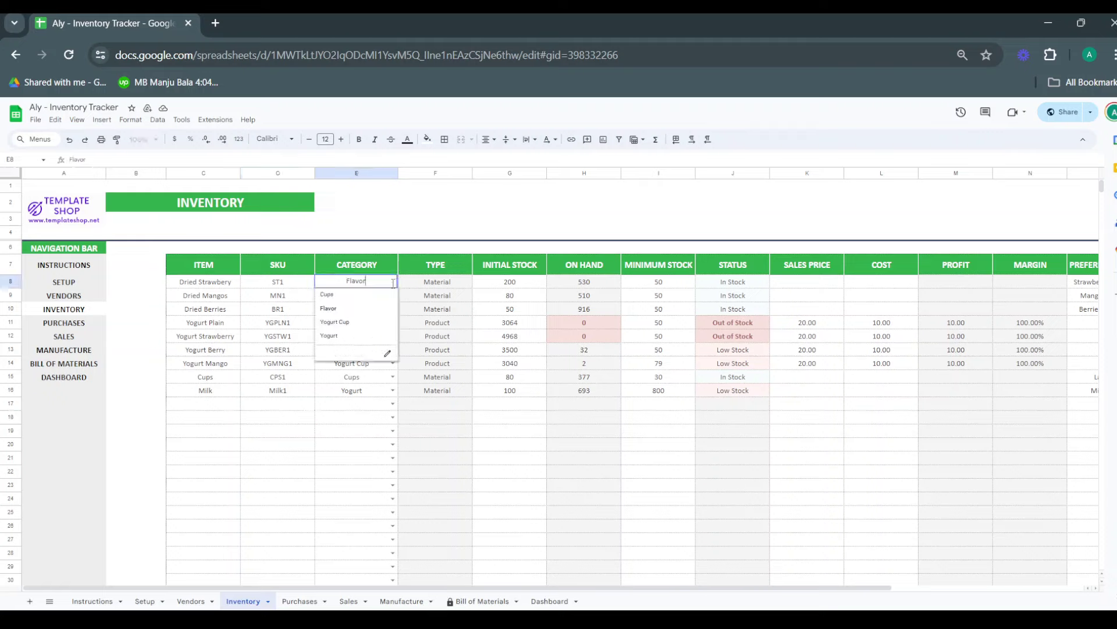
pyautogui.click(364, 323)
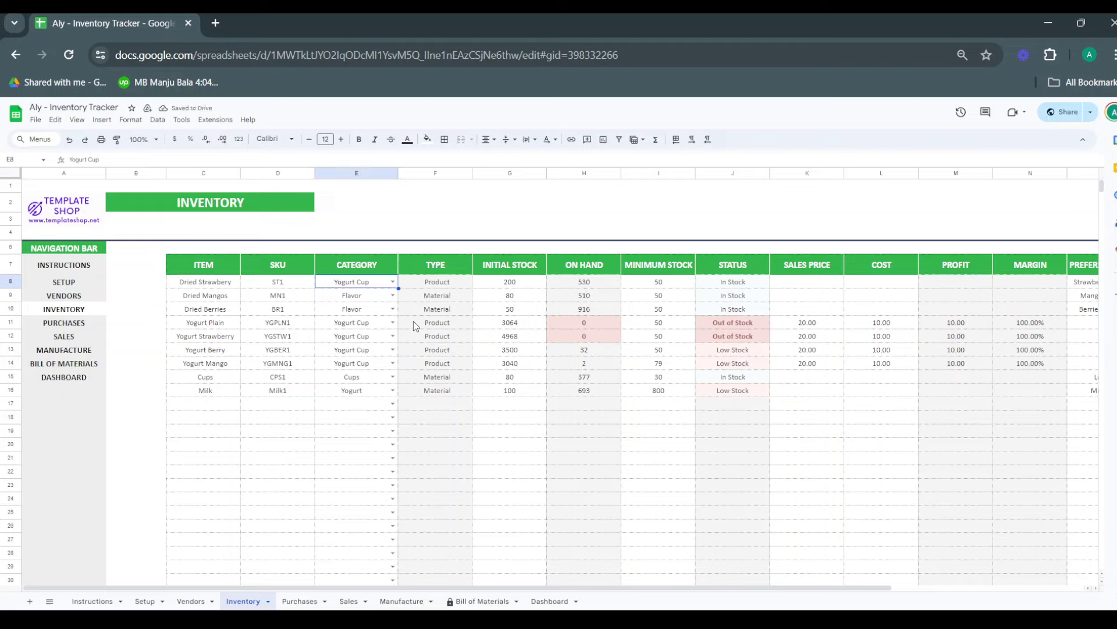
pyautogui.hotkey('ctrl', 'z')
# Review the items' minimum stock values on the Inventory sheet and compare Yogurt Mango's minimum with its on-hand quantity
pyautogui.hscroll(3, 547, 335)
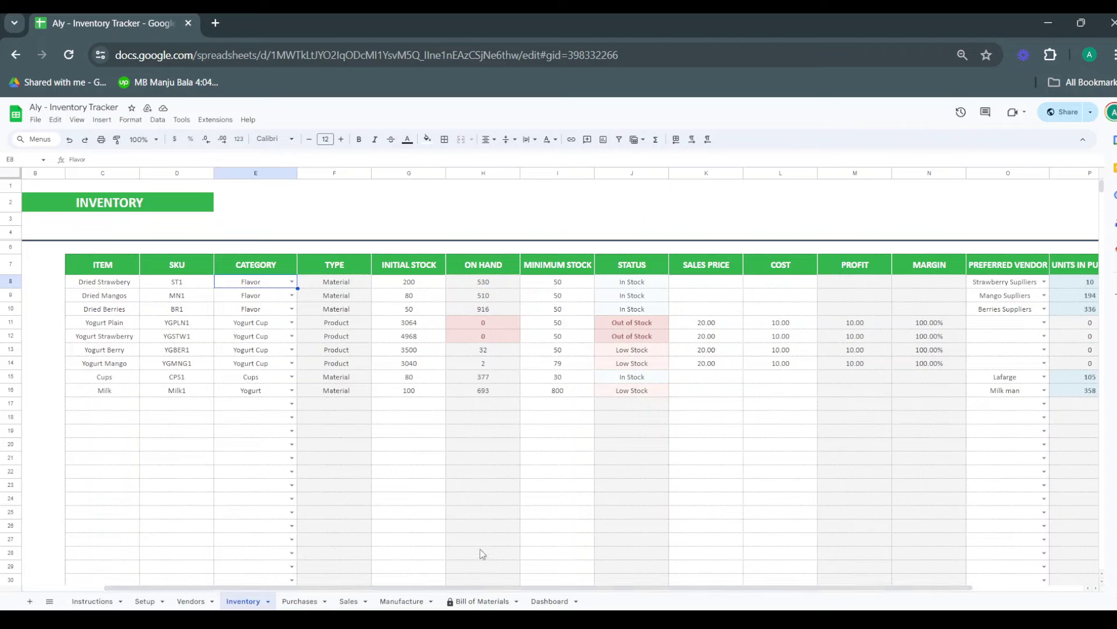
pyautogui.click(554, 285)
pyautogui.press('Down')
pyautogui.press('Down')
pyautogui.press('Down')
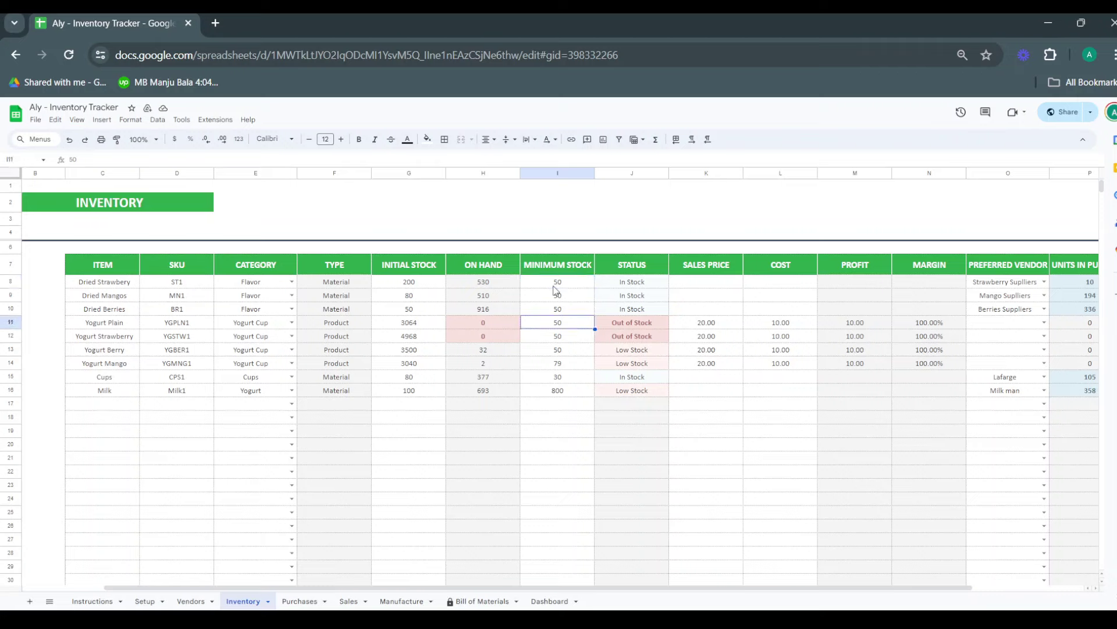
pyautogui.press('Down')
pyautogui.press('Down')
pyautogui.press('Up')
pyautogui.press('Up')
pyautogui.click(578, 361)
pyautogui.press('Left')
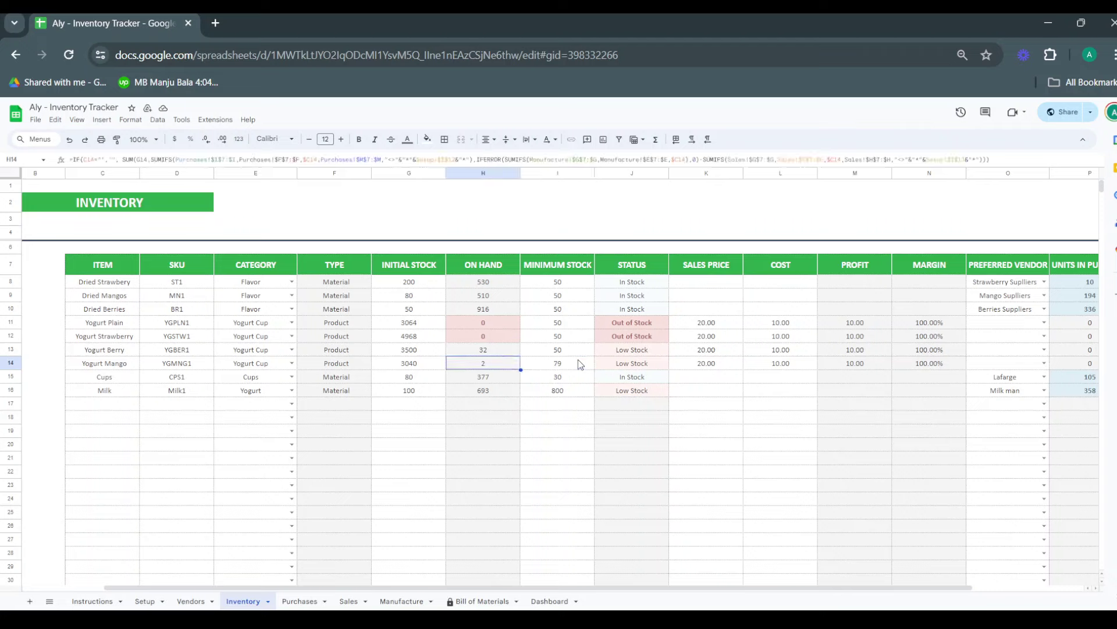
# Try a minimum stock of 1 for Yogurt Mango and undo the change
pyautogui.click(578, 358)
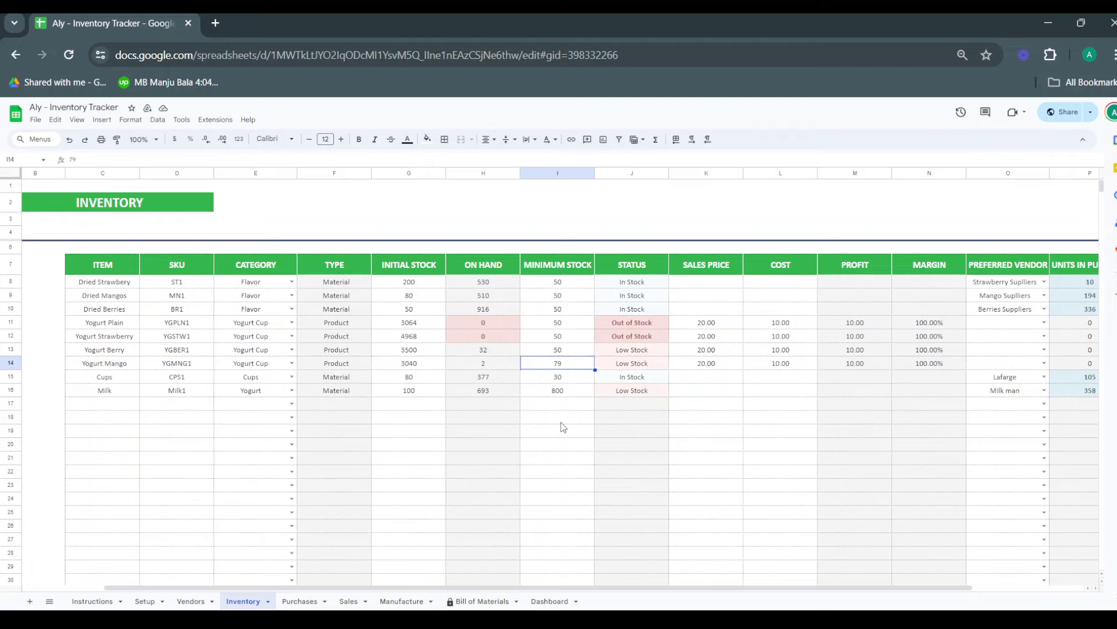
pyautogui.write('1')
pyautogui.press('Return')
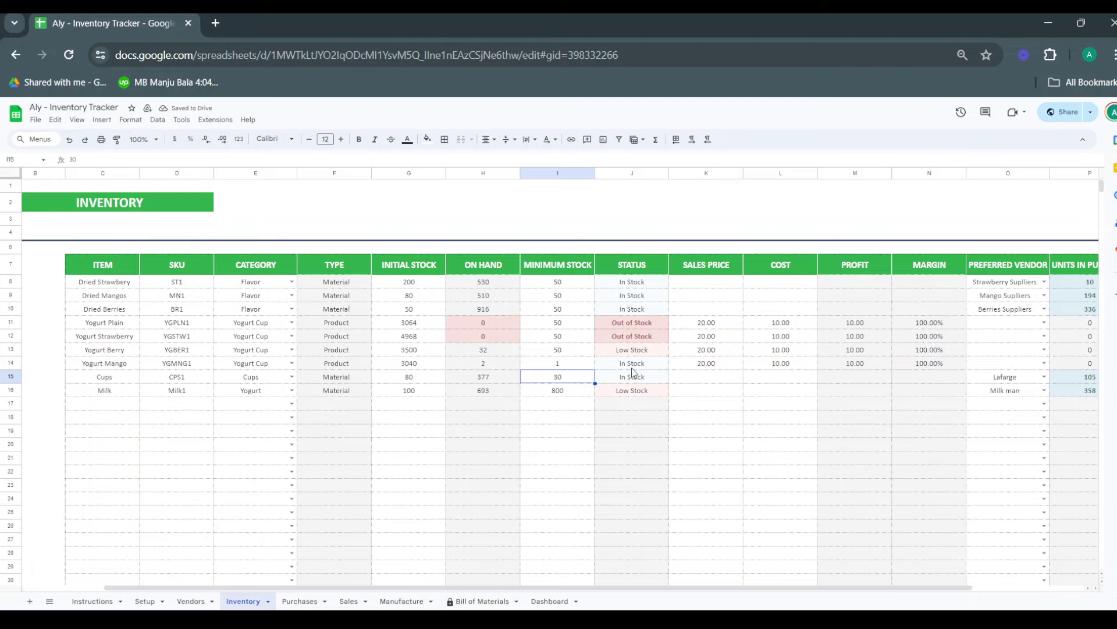
pyautogui.hotkey('ctrl', 'z')
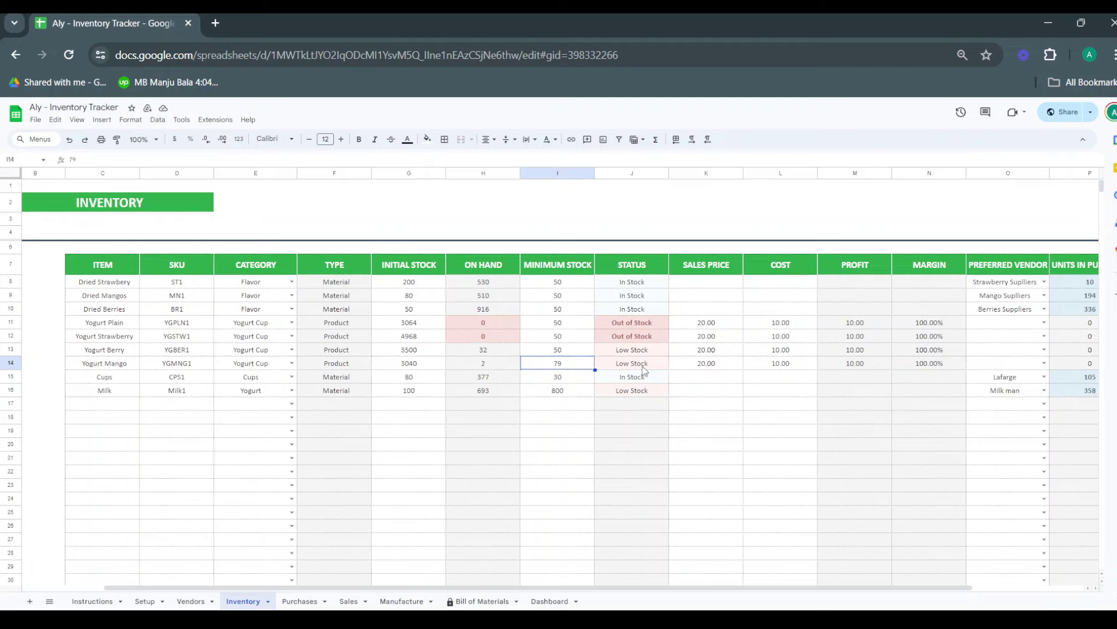
# Try a minimum stock of 400 for Cups and undo the change
pyautogui.click(555, 377)
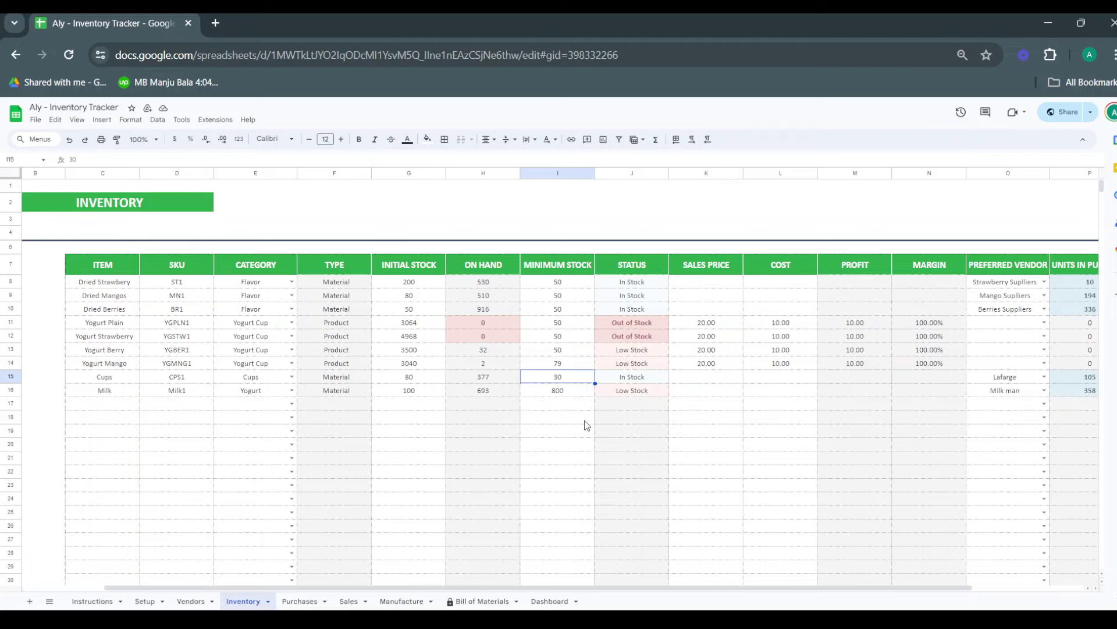
pyautogui.write('400')
pyautogui.press('Return')
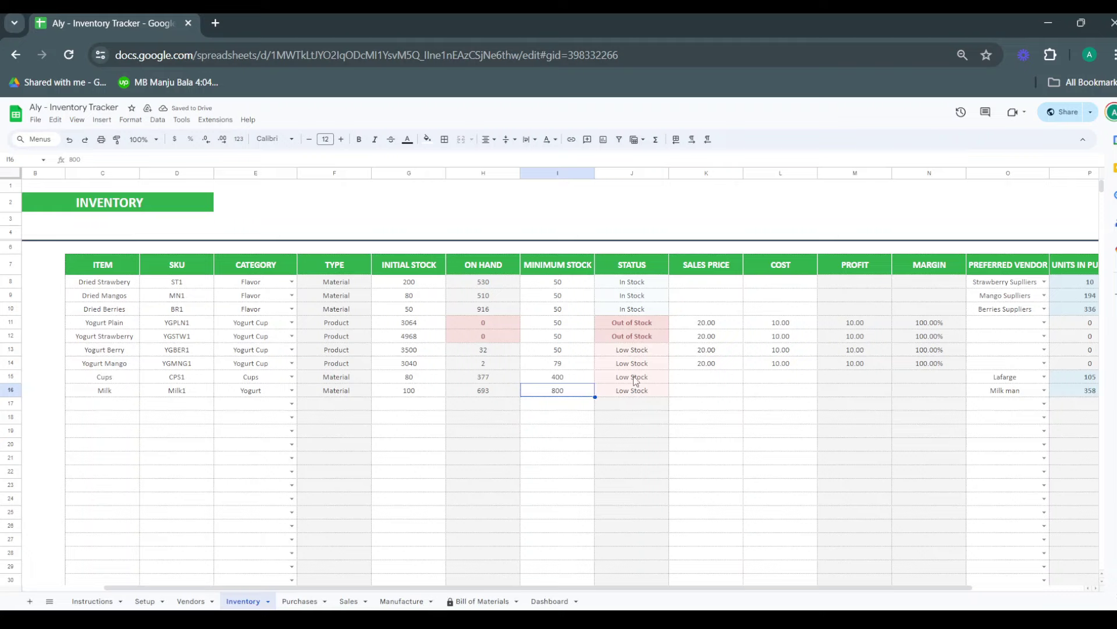
pyautogui.hotkey('ctrl', 'z')
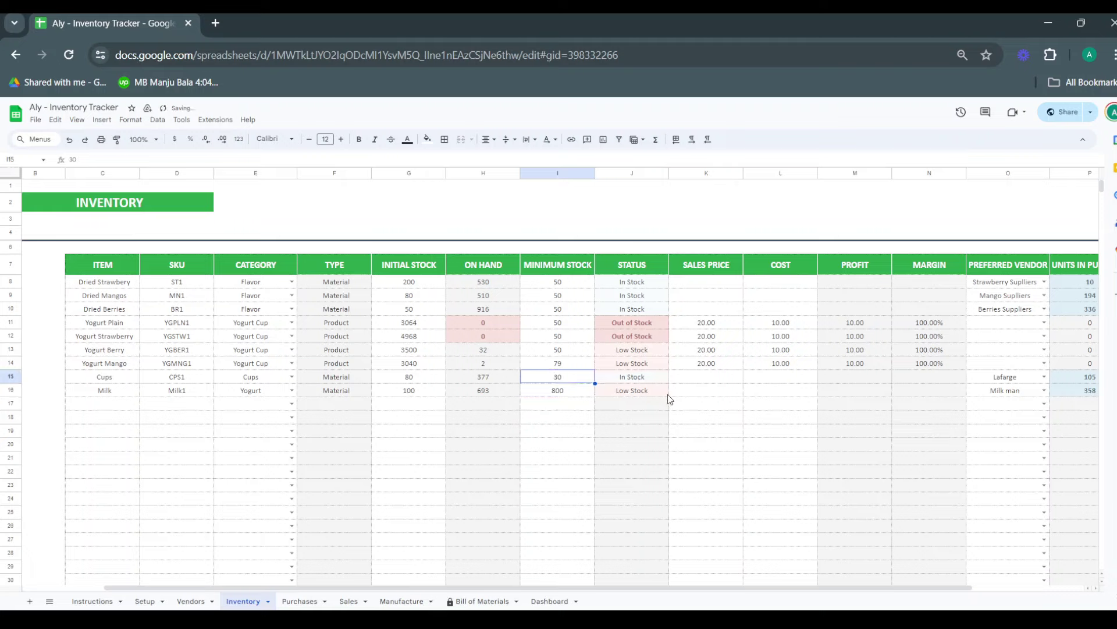
# Examine the sales price, cost, profit, margin, preferred vendor and units in purchase of the Inventory items
pyautogui.hscroll(2, 662, 316)
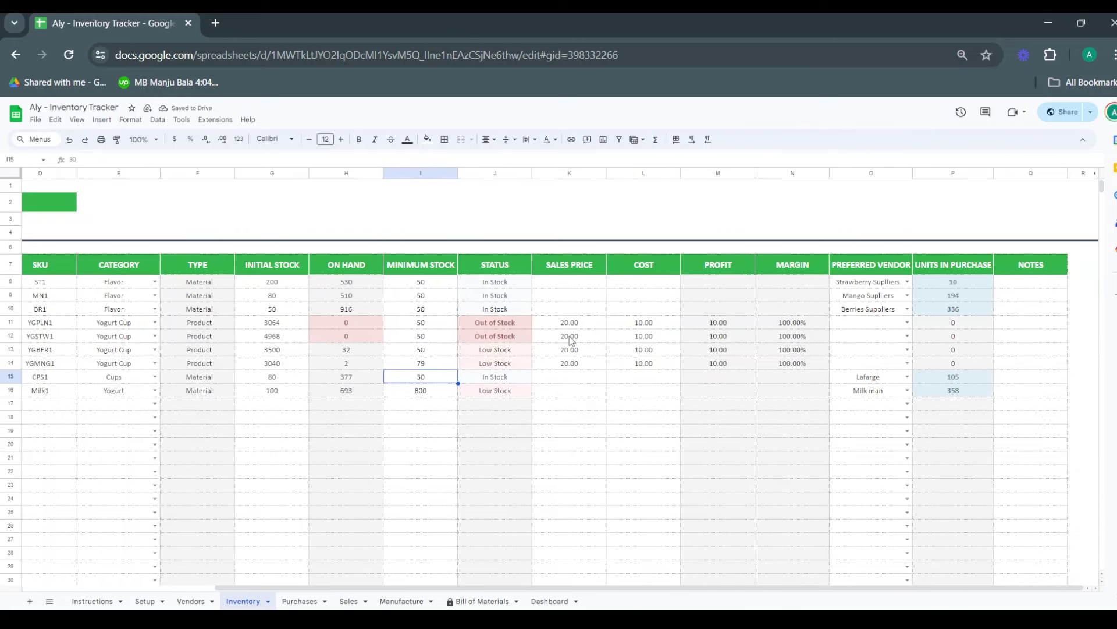
pyautogui.hscroll(-3, 565, 350)
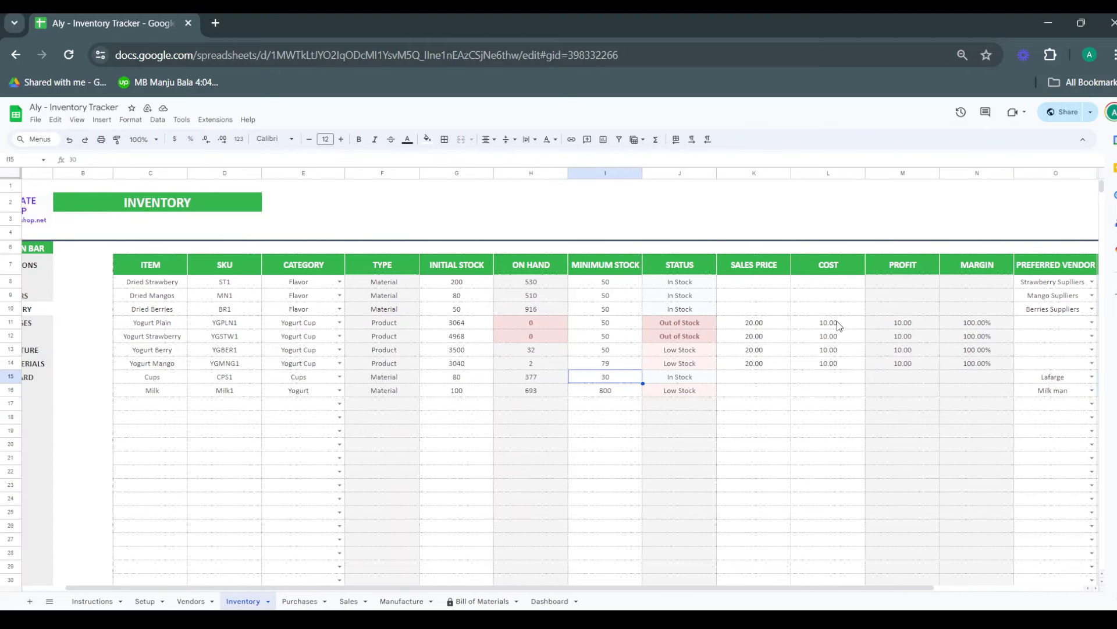
pyautogui.hscroll(3, 837, 323)
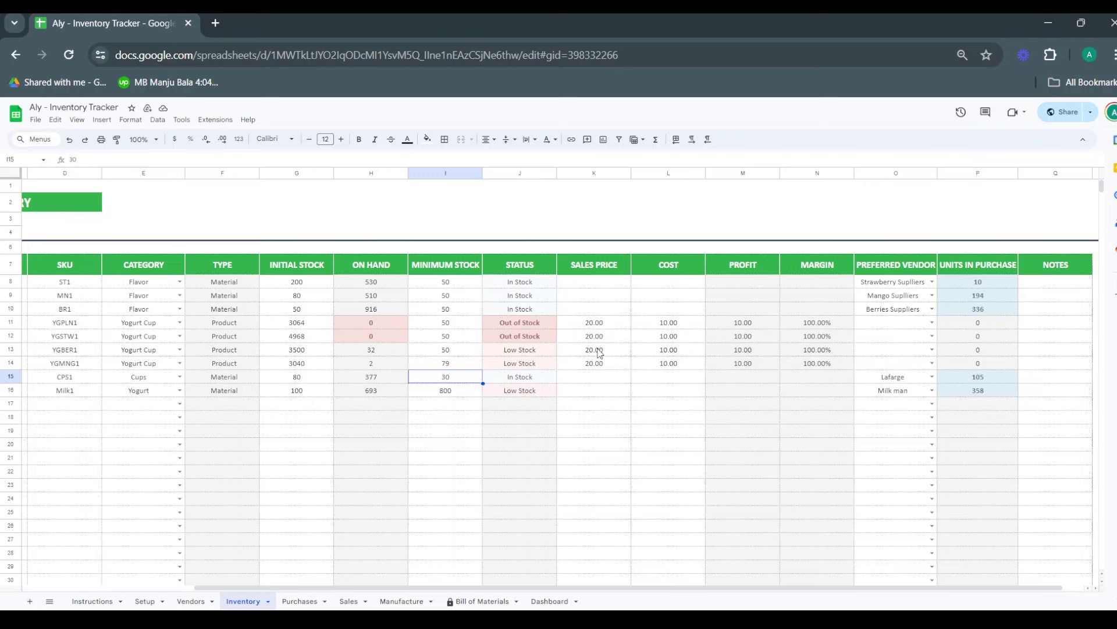
pyautogui.hscroll(-3, 536, 334)
pyautogui.hscroll(3, 536, 334)
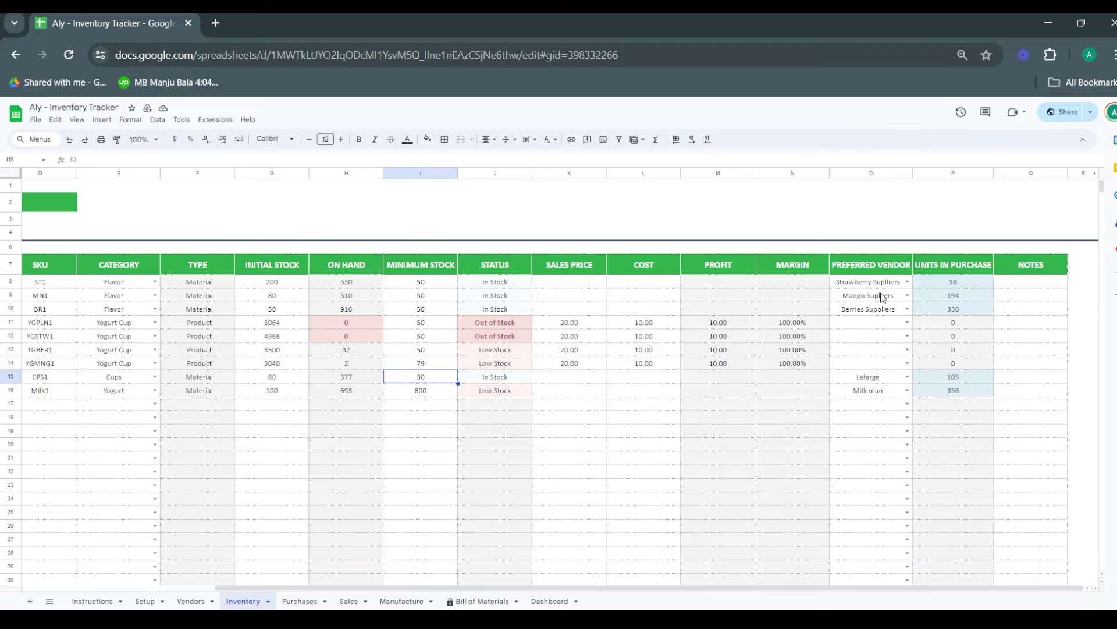
pyautogui.hscroll(-5, 881, 297)
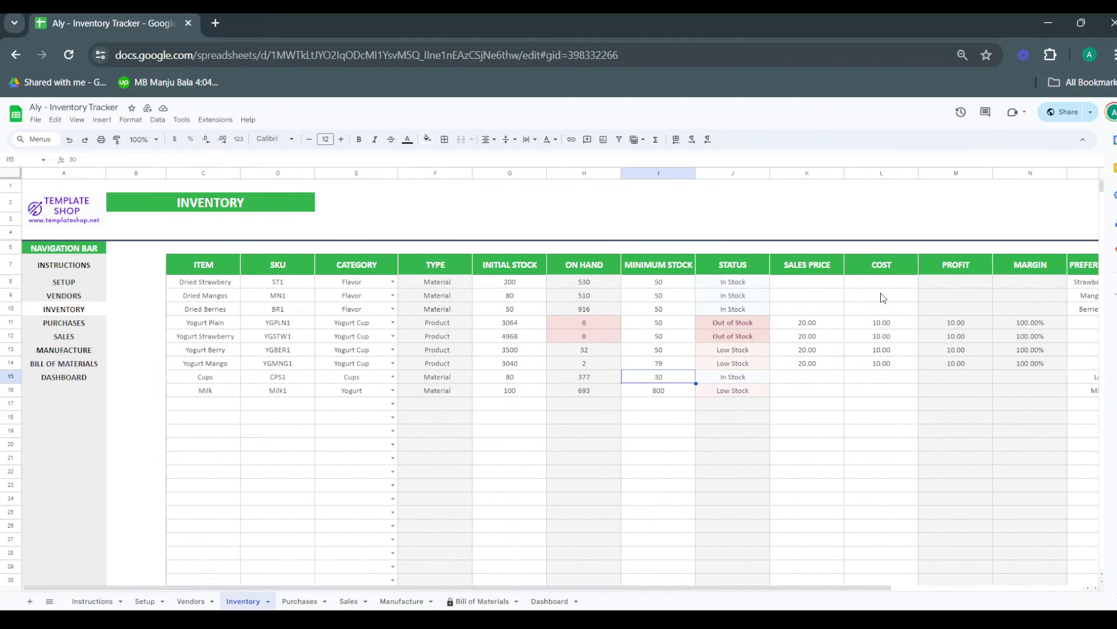
pyautogui.hscroll(5, 465, 327)
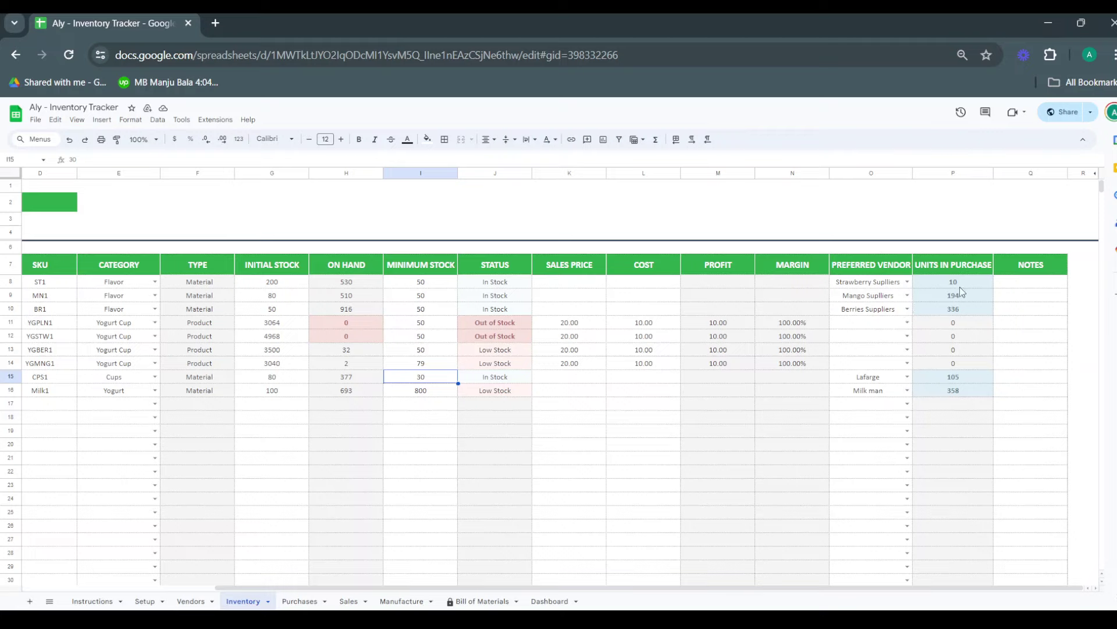
pyautogui.click(880, 310)
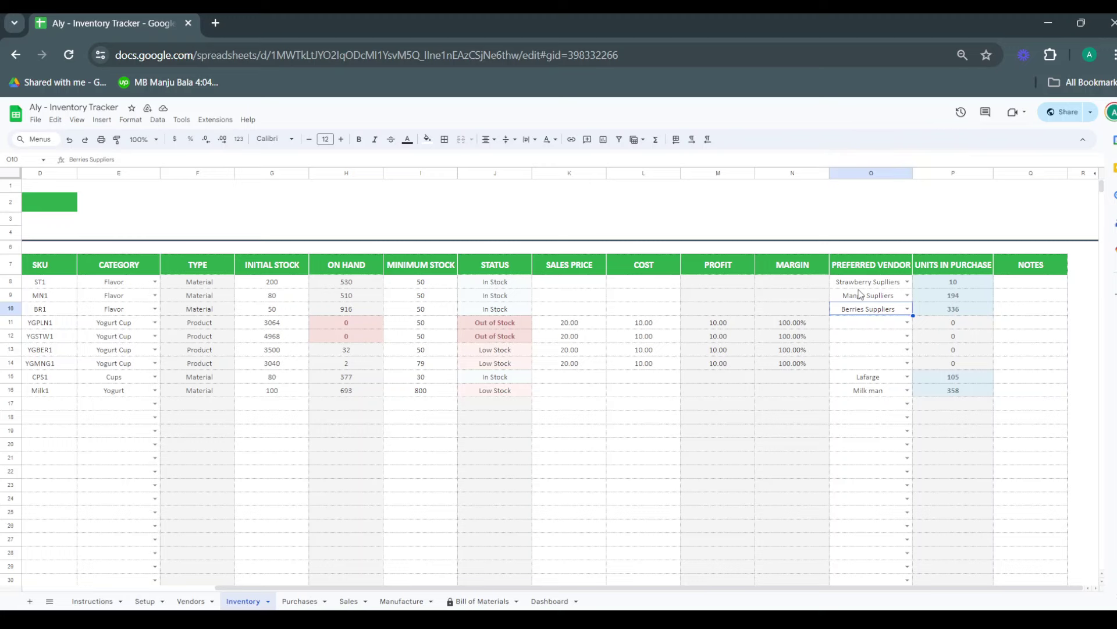
pyautogui.hscroll(-3, 861, 294)
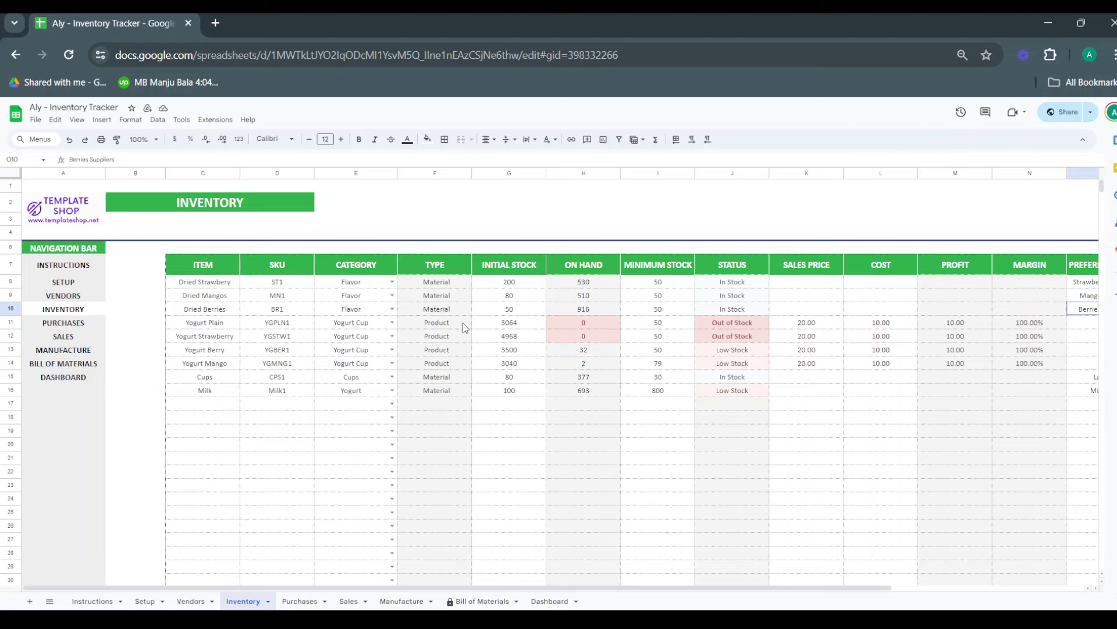
pyautogui.hscroll(3, 463, 323)
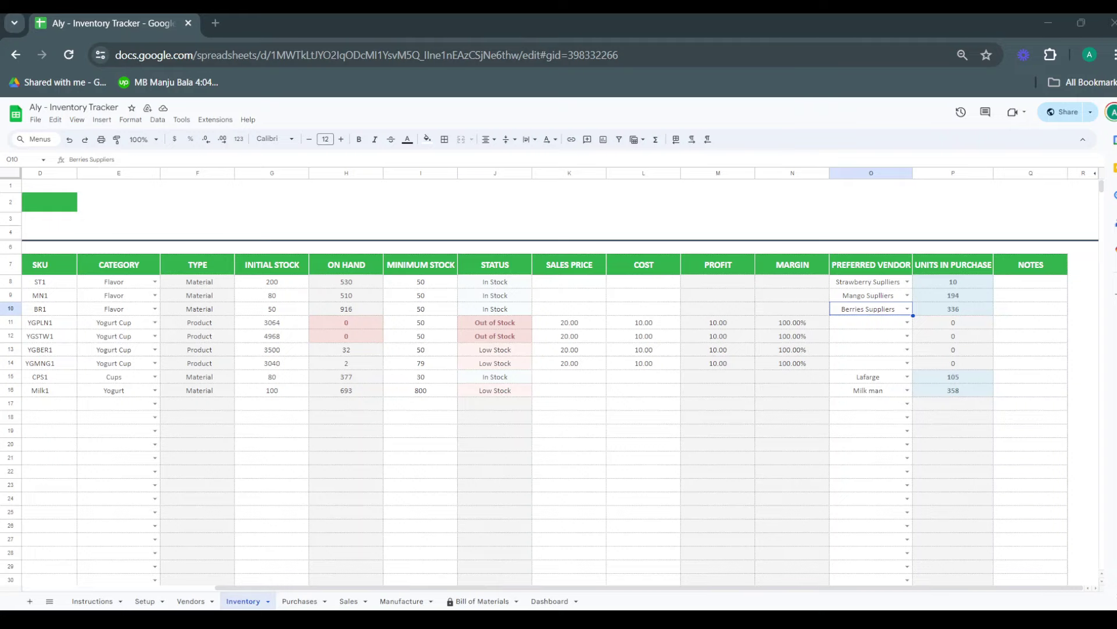
# View the Purchases sheet and look through its listed purchase orders
pyautogui.click(303, 598)
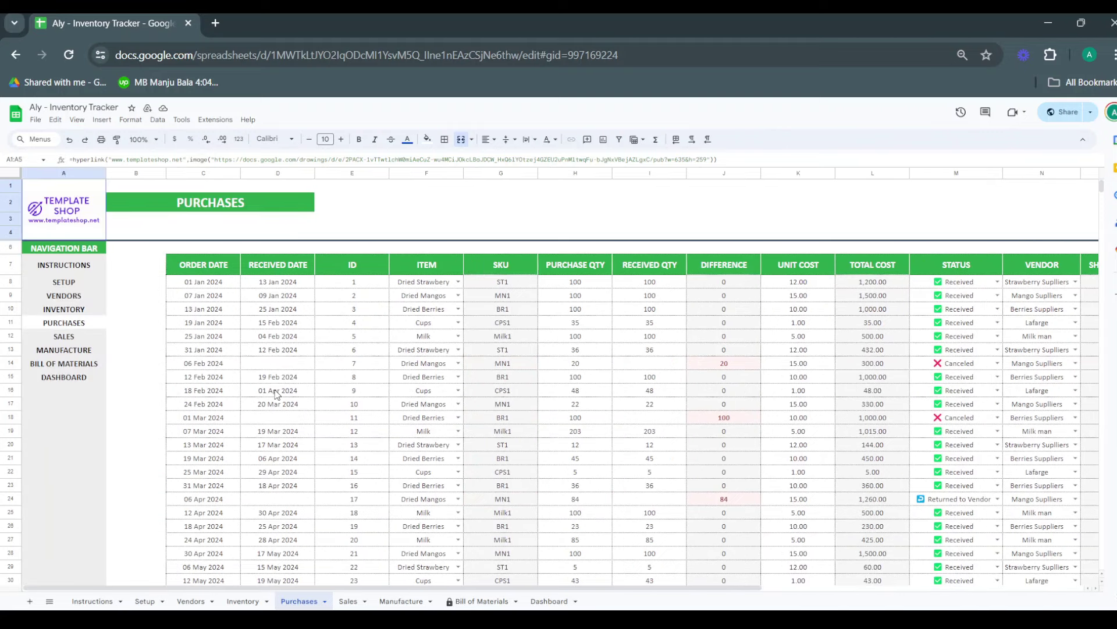
pyautogui.scroll(-2, 209, 299)
pyautogui.scroll(2, 209, 299)
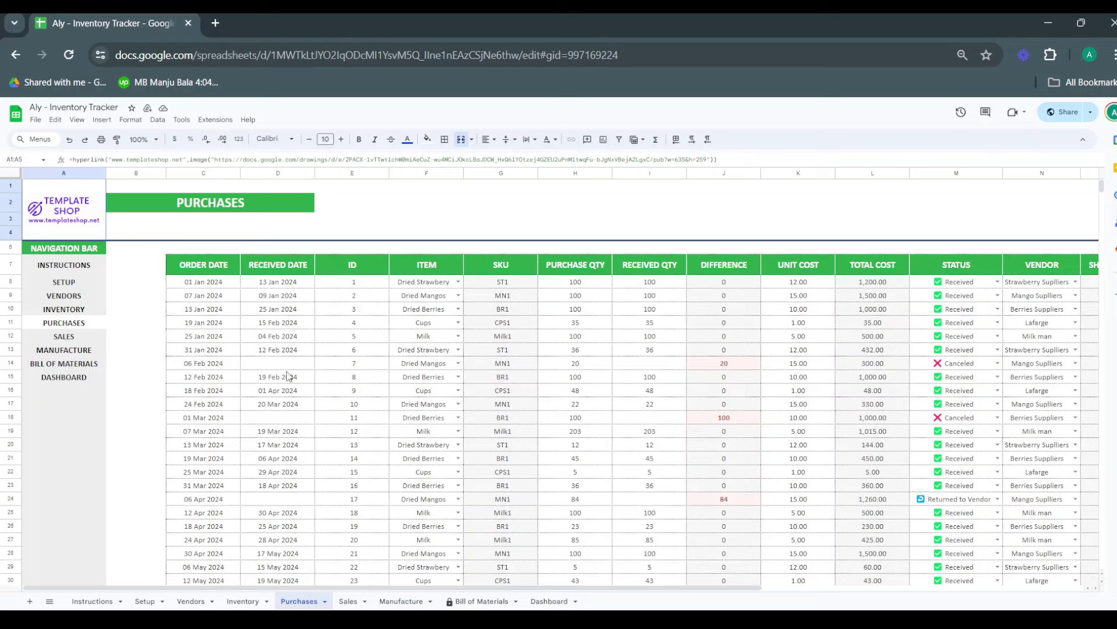
pyautogui.scroll(-2, 280, 486)
pyautogui.scroll(3, 280, 486)
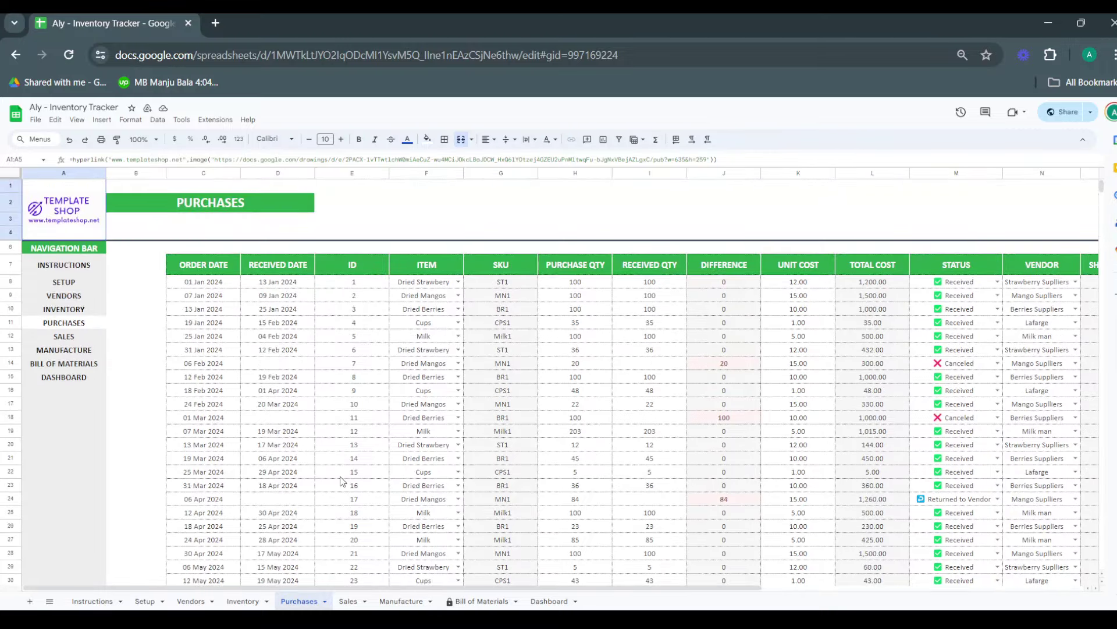
# Look through the purchase orders and view the item choices for order ID 4
pyautogui.scroll(-5, 342, 481)
pyautogui.scroll(5, 342, 481)
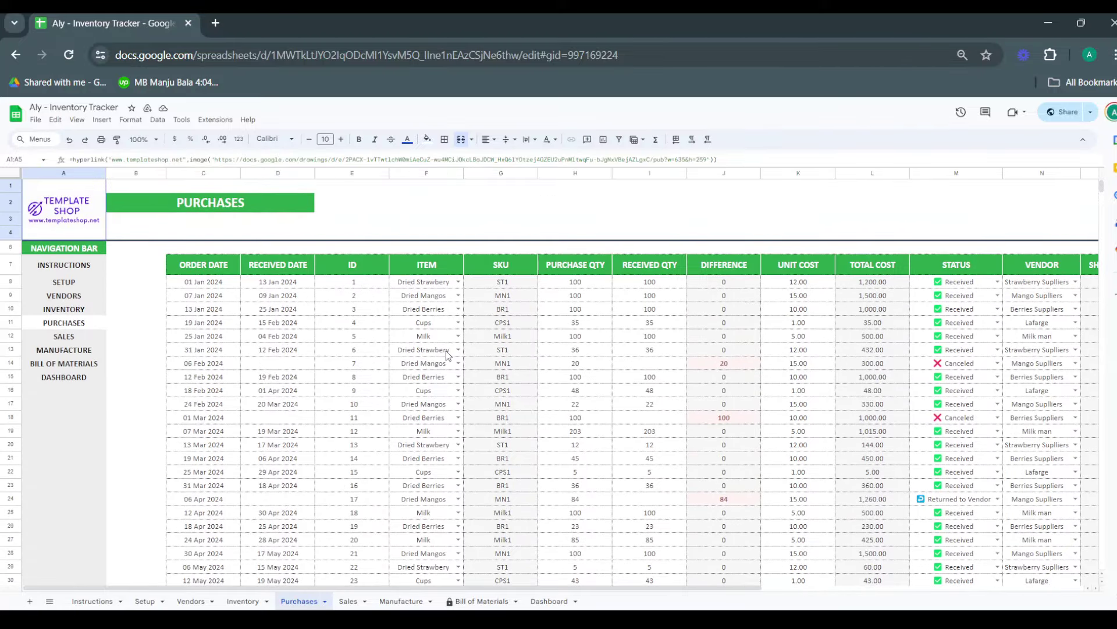
pyautogui.click(459, 323)
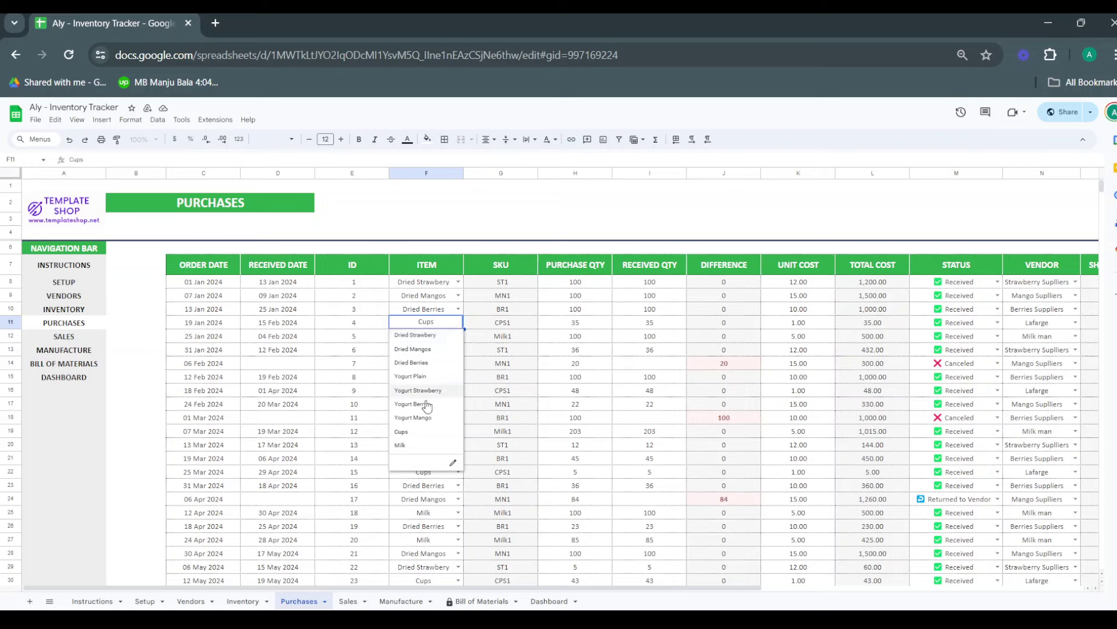
pyautogui.click(534, 325)
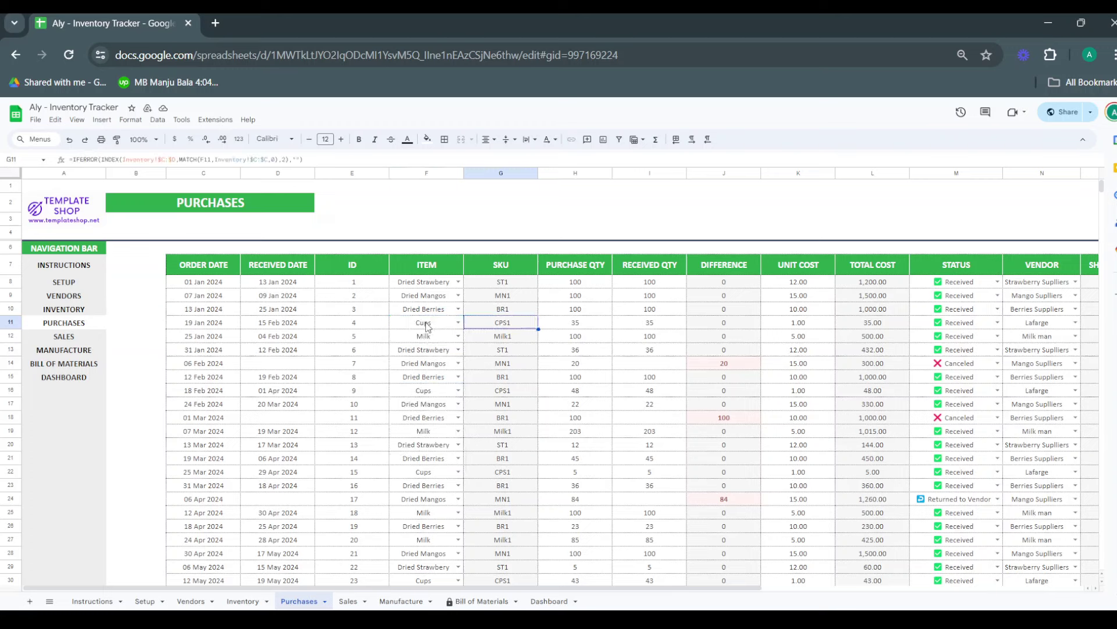
# Add Playstation as a new item in the first empty row of the Inventory sheet
pyautogui.click(245, 602)
pyautogui.hscroll(-5, 195, 395)
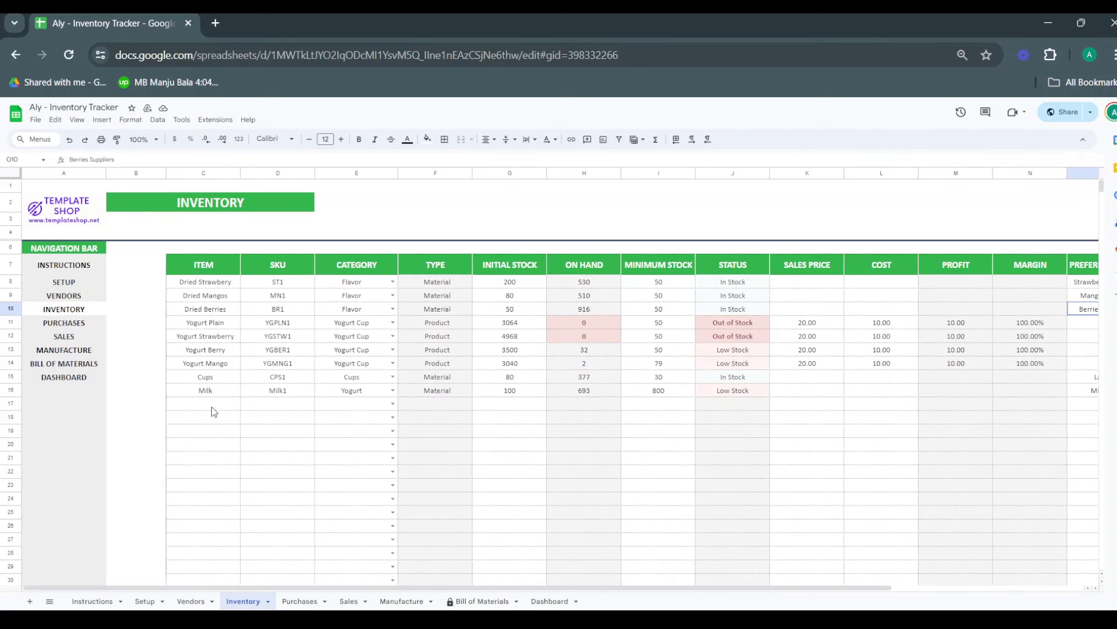
pyautogui.click(211, 411)
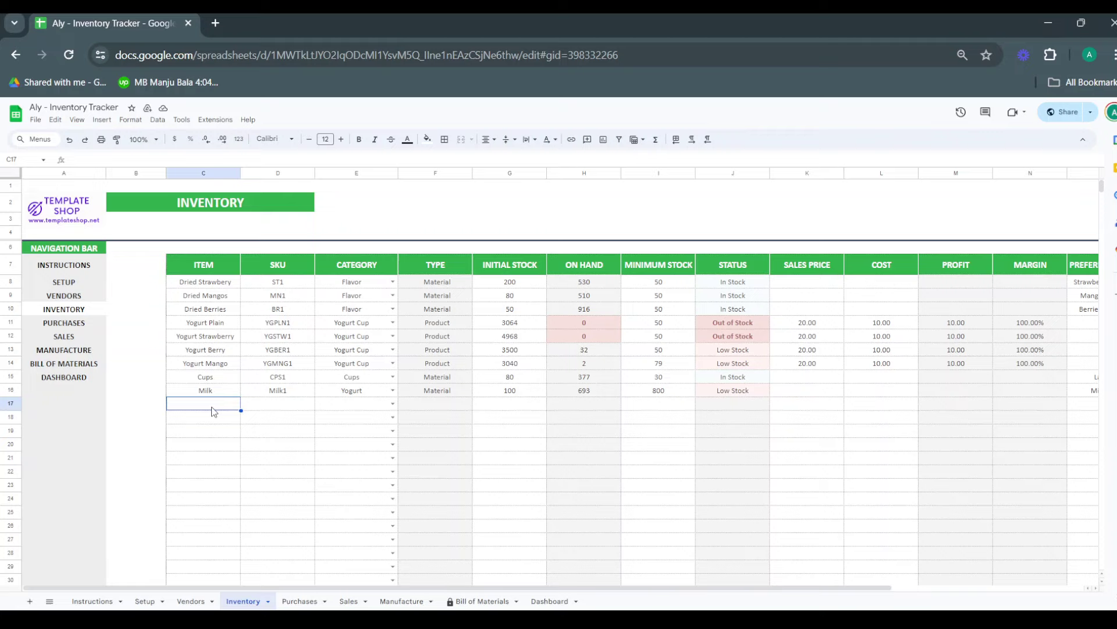
pyautogui.doubleClick(213, 406)
pyautogui.write('Playstation')
pyautogui.press('Return')
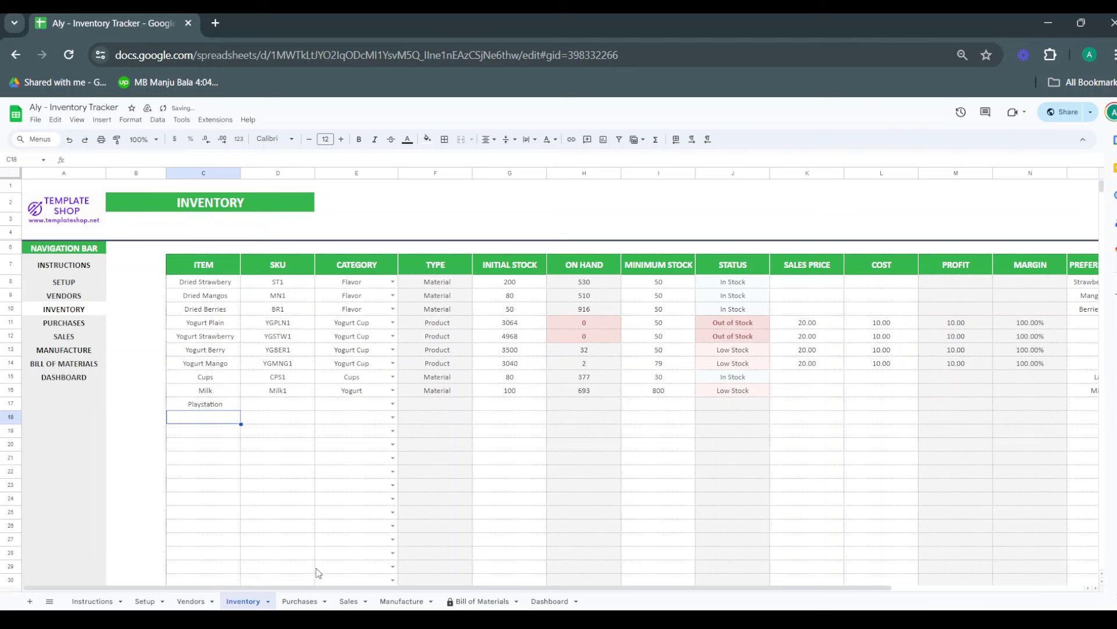
# Check the item choices for order ID 5 on the Purchases sheet
pyautogui.click(308, 602)
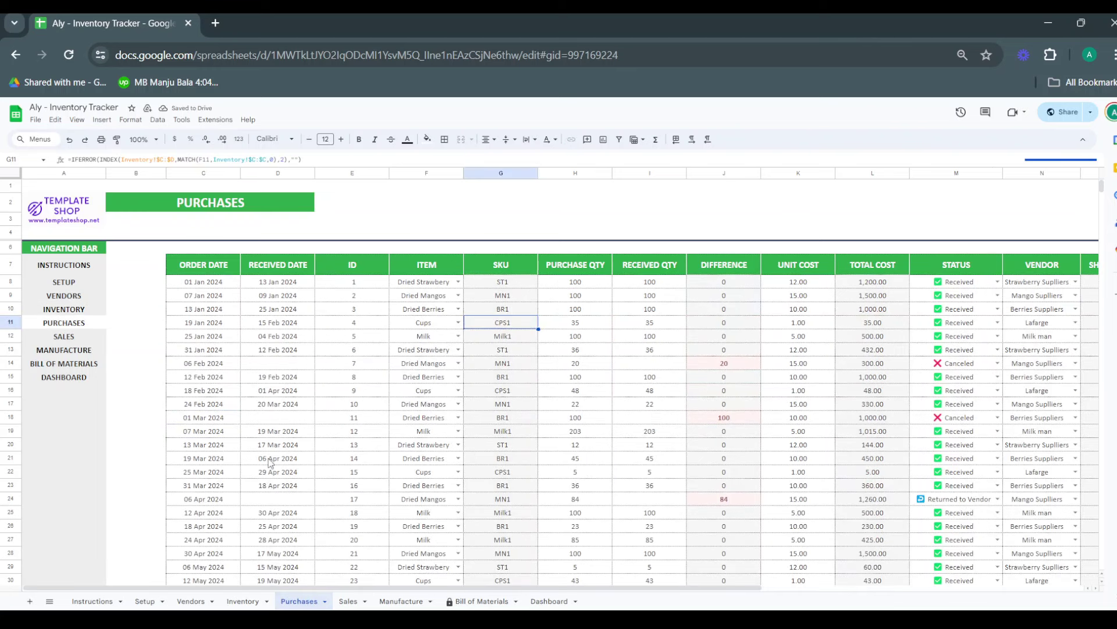
pyautogui.click(460, 336)
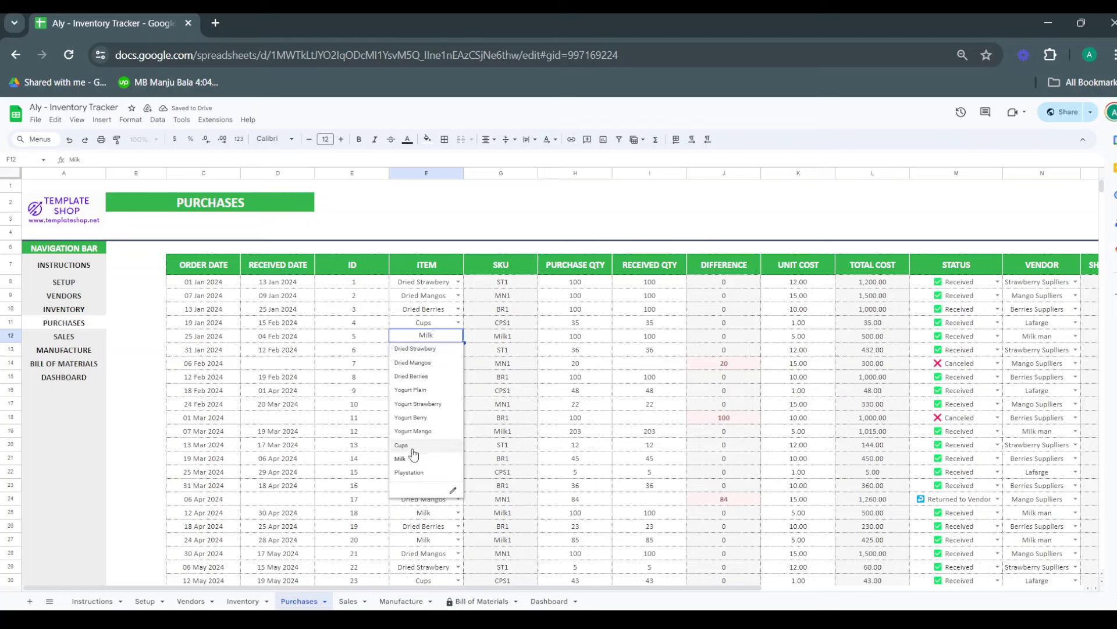
pyautogui.click(356, 418)
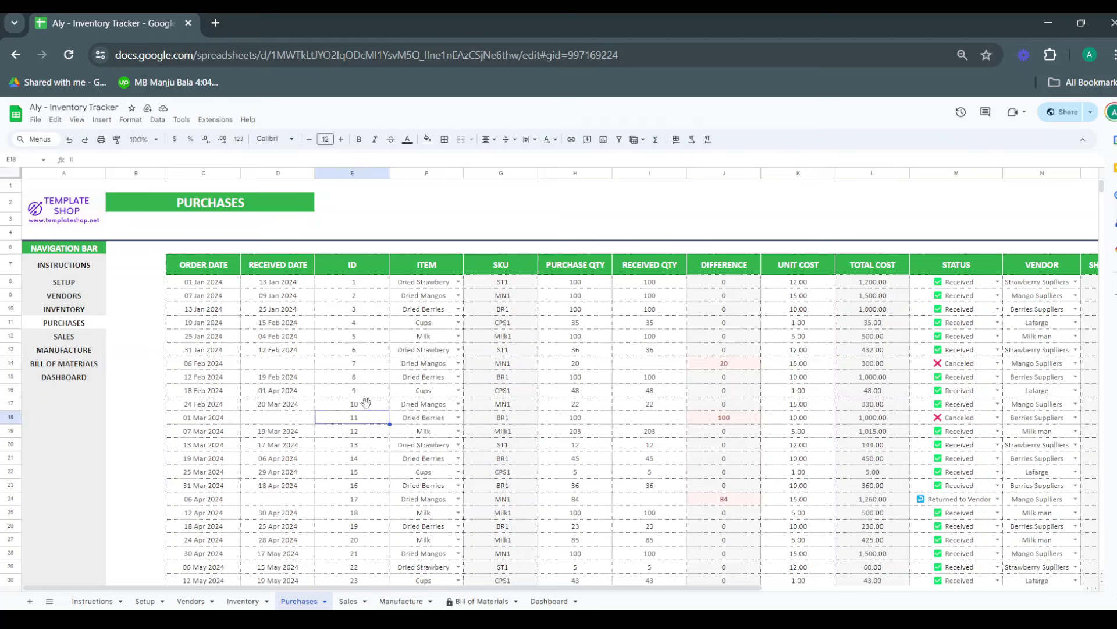
# Delete the Playstation item from the Inventory sheet
pyautogui.click(244, 603)
pyautogui.click(209, 408)
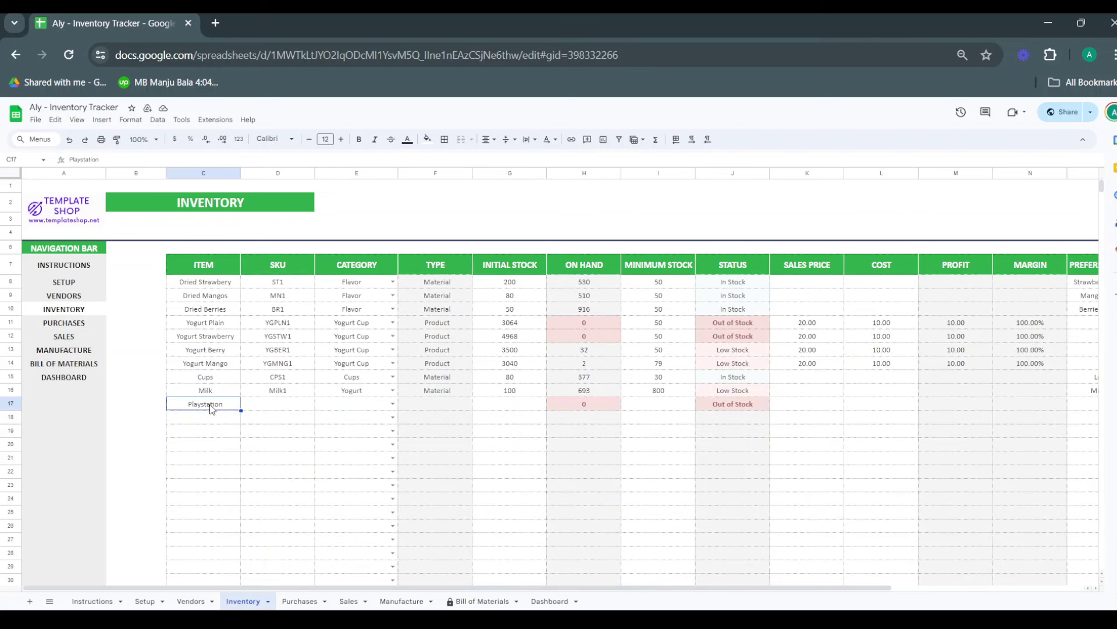
pyautogui.press('Delete')
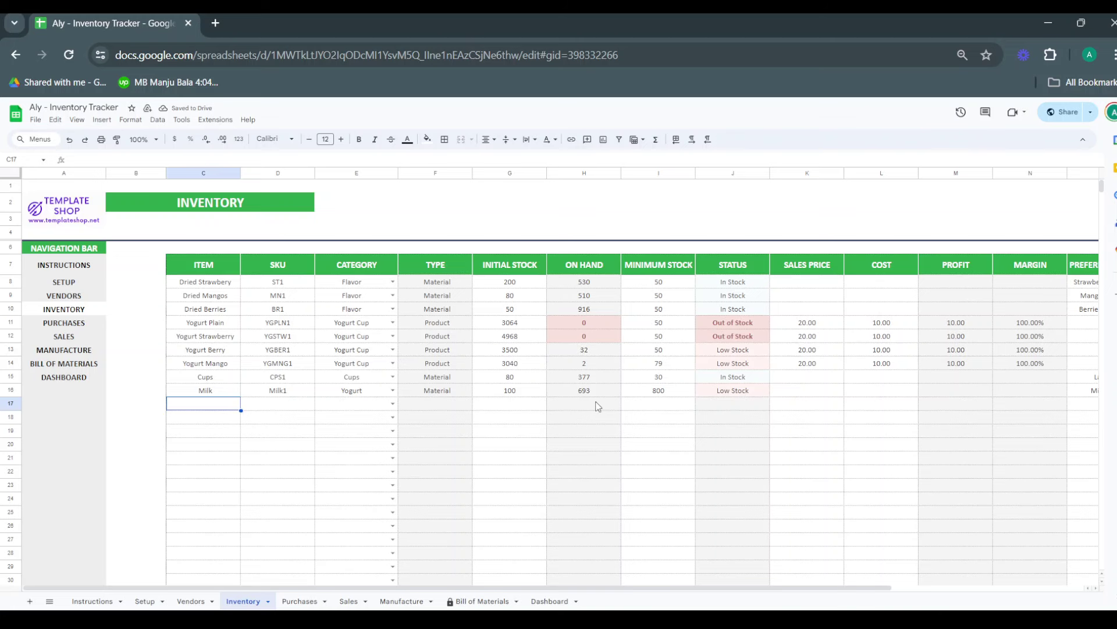
# Examine the SKU, purchase quantity and received quantity columns on the Purchases sheet
pyautogui.click(300, 605)
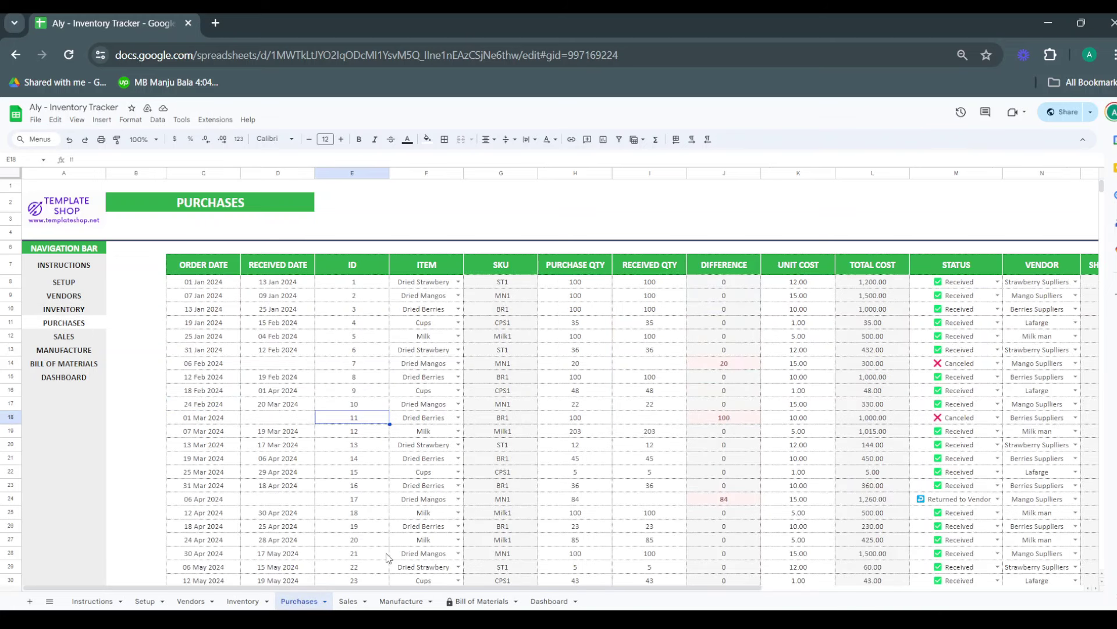
pyautogui.hscroll(2, 428, 381)
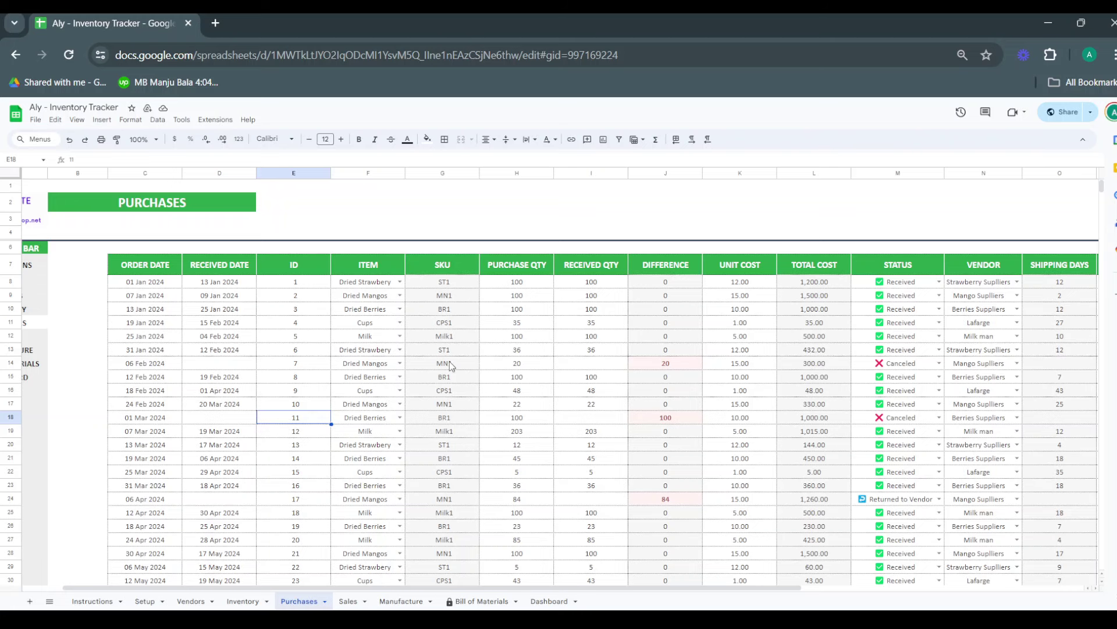
pyautogui.click(444, 364)
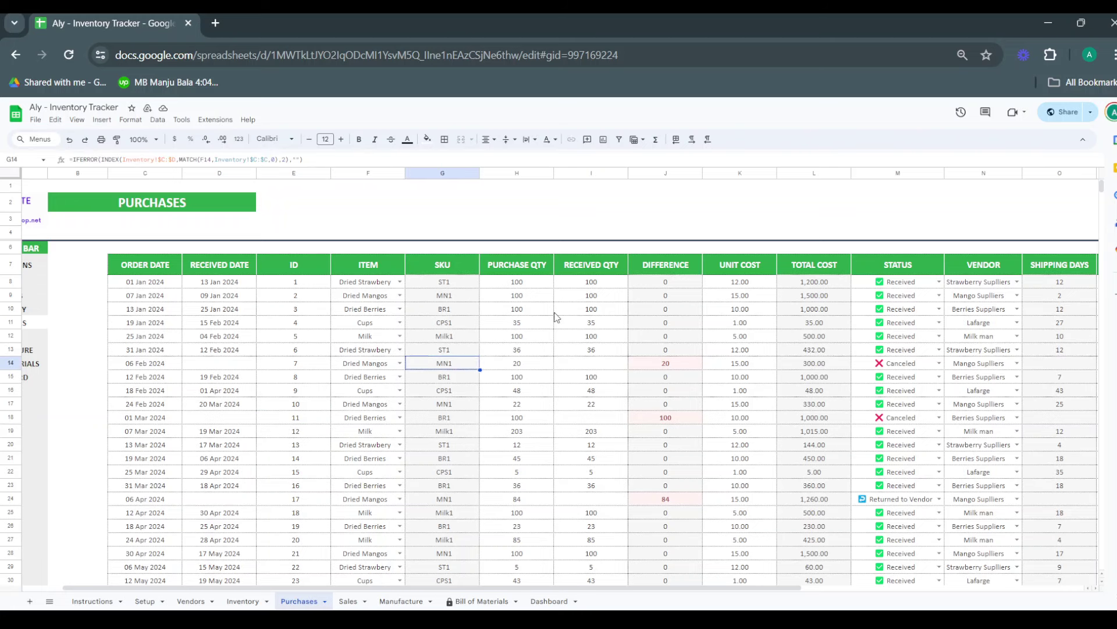
pyautogui.hscroll(1, 557, 317)
pyautogui.click(500, 309)
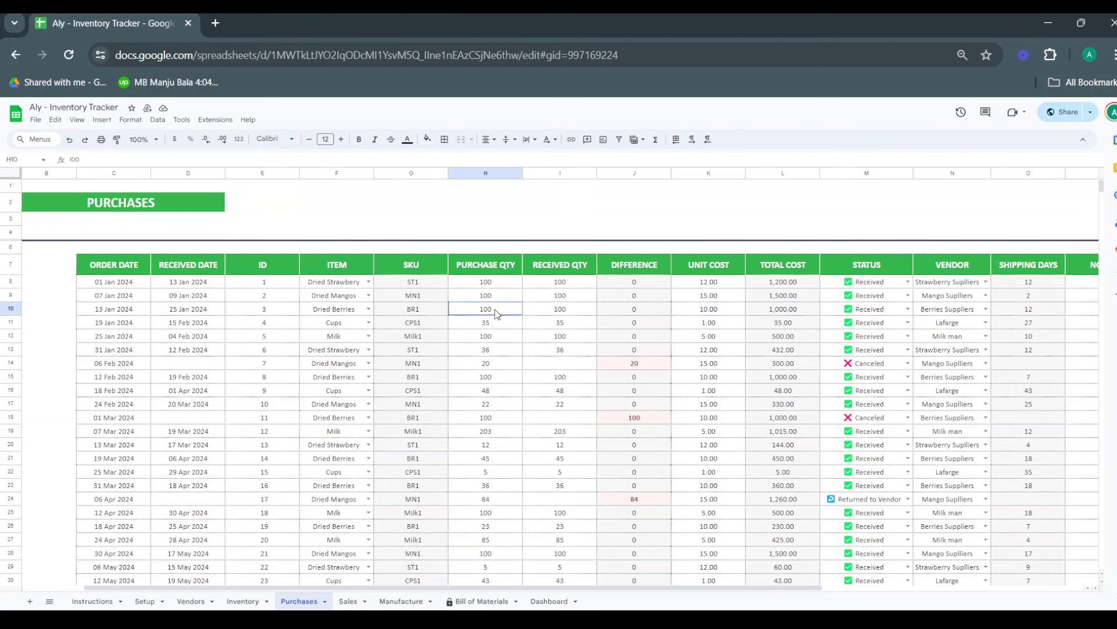
pyautogui.click(576, 301)
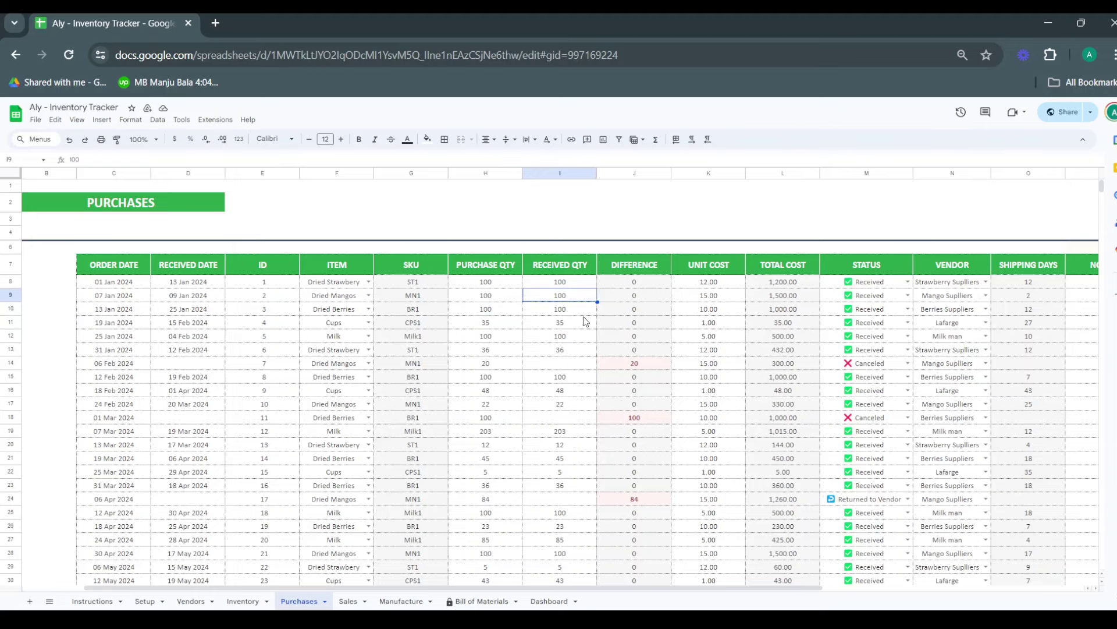
# Examine how the difference between purchased and received quantities is calculated, and view the unit cost of the purchases
pyautogui.click(624, 322)
pyautogui.hscroll(3, 624, 322)
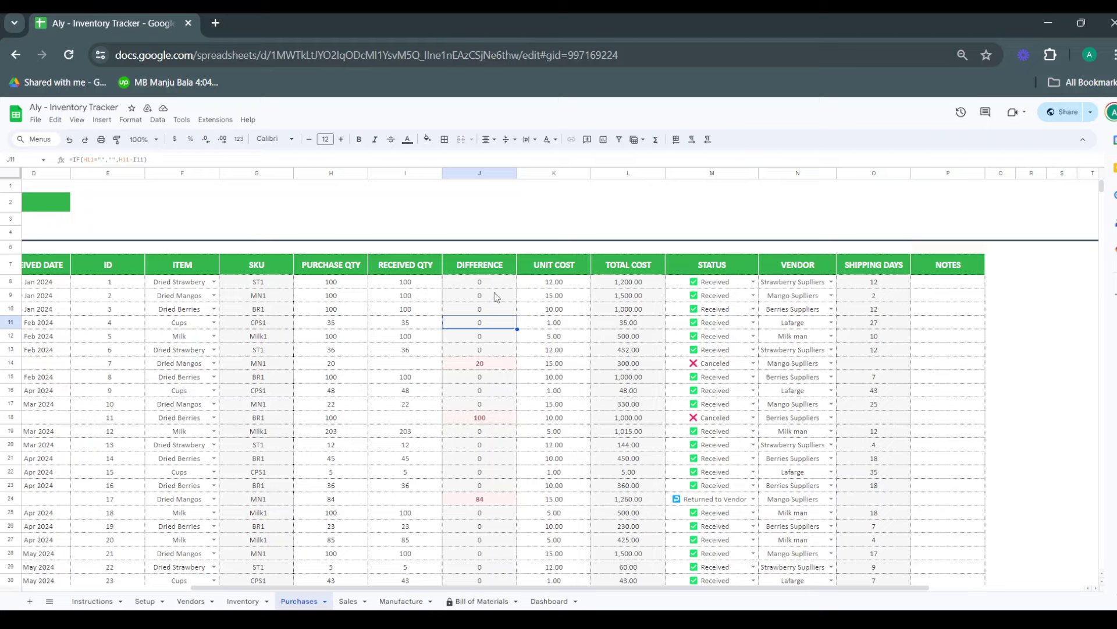
pyautogui.click(432, 407)
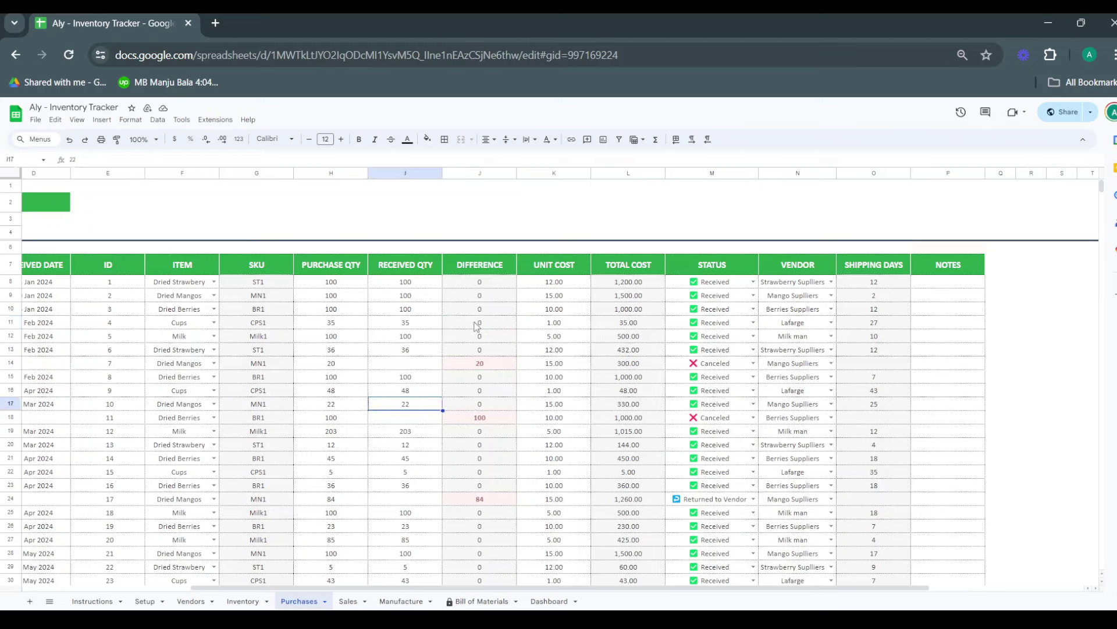
pyautogui.click(495, 287)
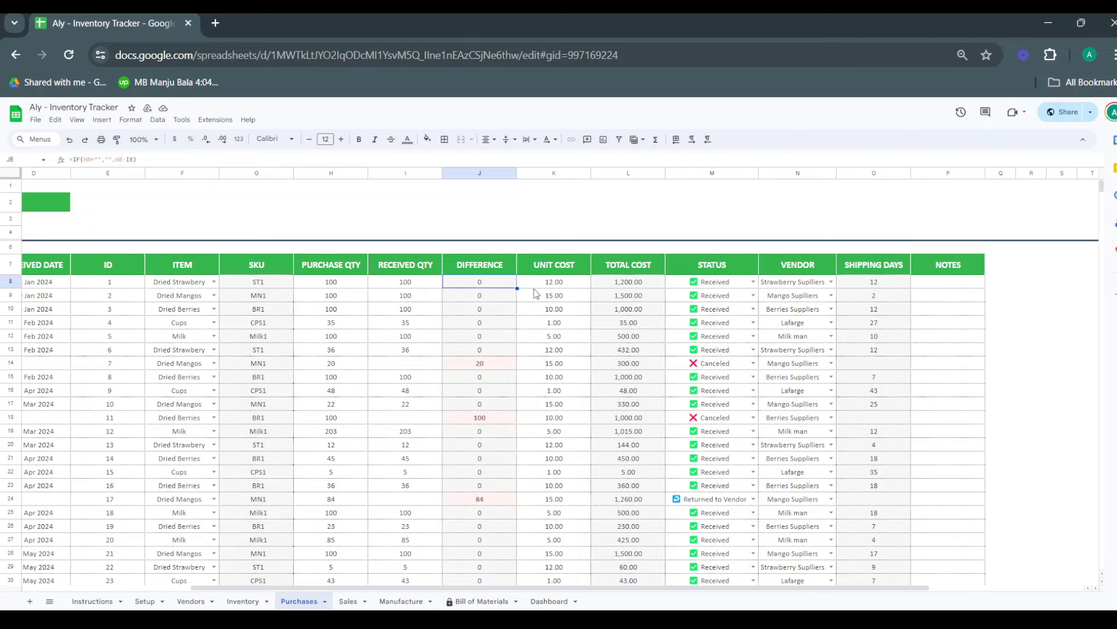
pyautogui.click(556, 287)
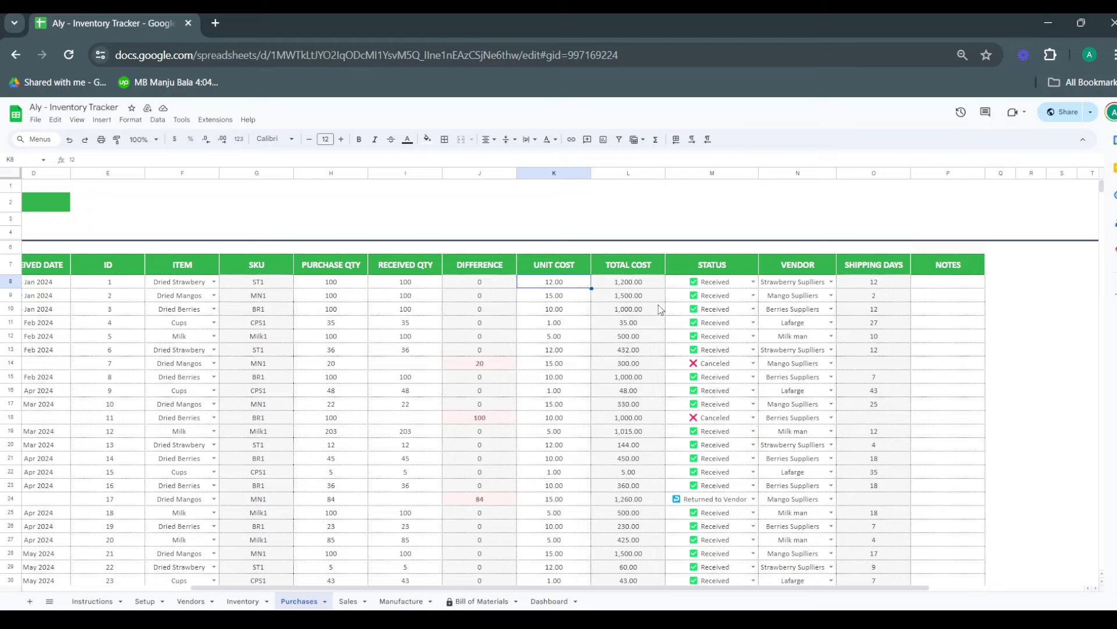
# View the status choices for the first purchase order and compare them with the purchase statuses on the Setup sheet
pyautogui.click(755, 283)
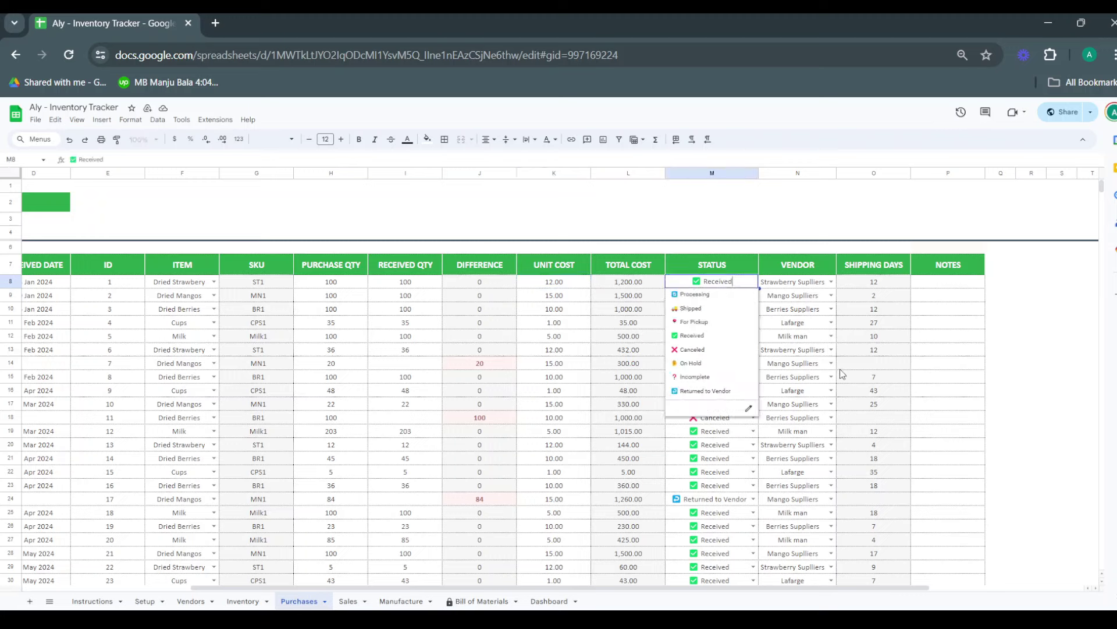
pyautogui.click(146, 602)
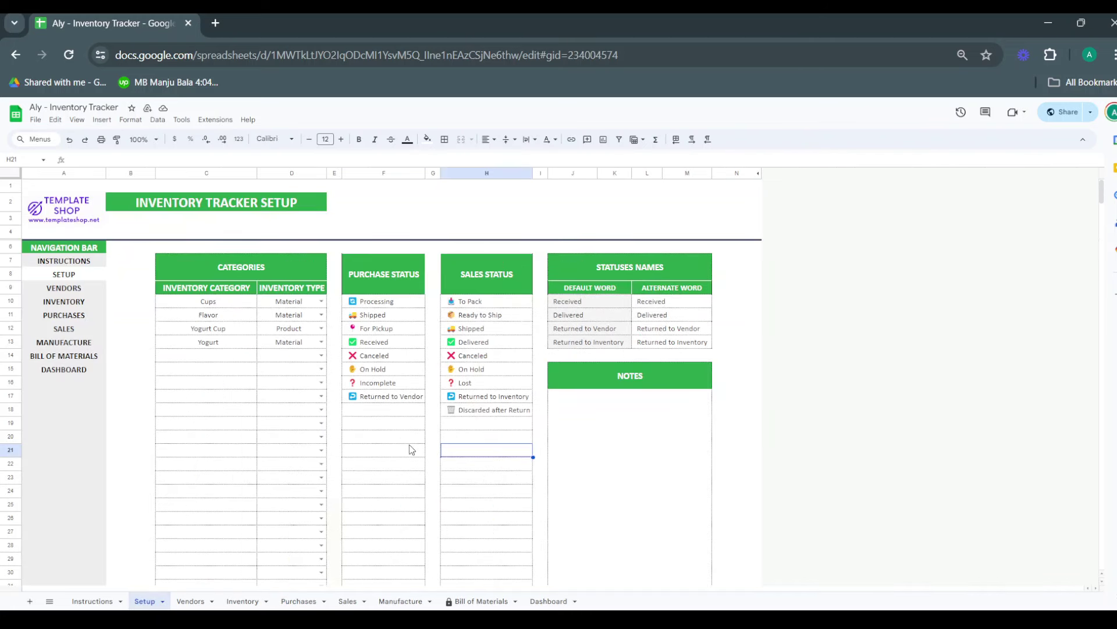
pyautogui.click(299, 601)
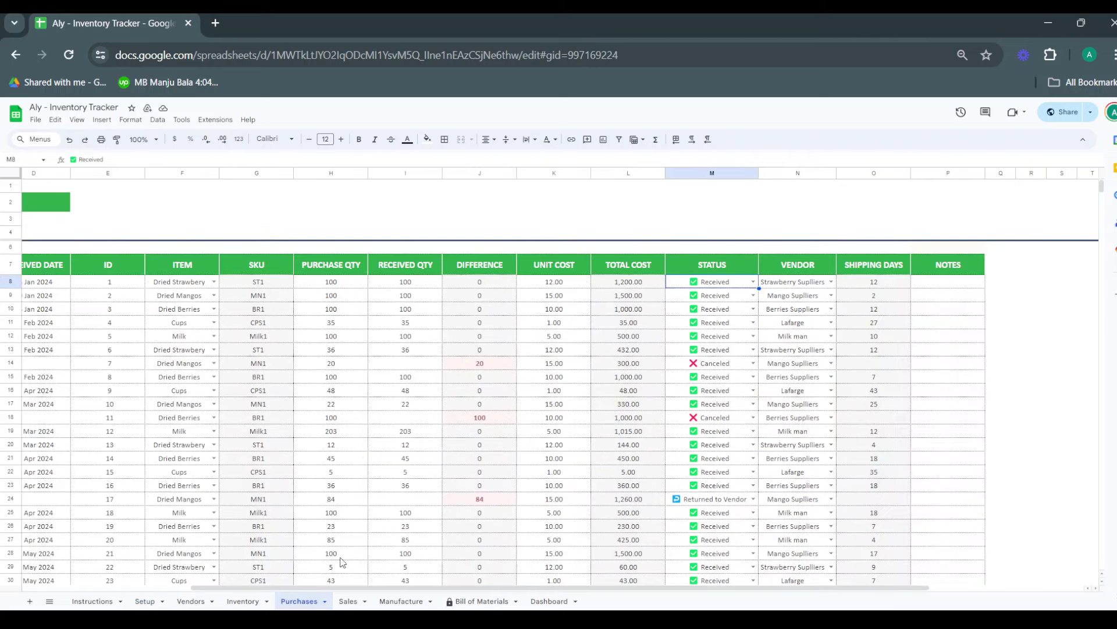
# Examine the vendor, notes and shipping days columns of the purchases and look through the empty rows below
pyautogui.click(831, 281)
pyautogui.click(913, 307)
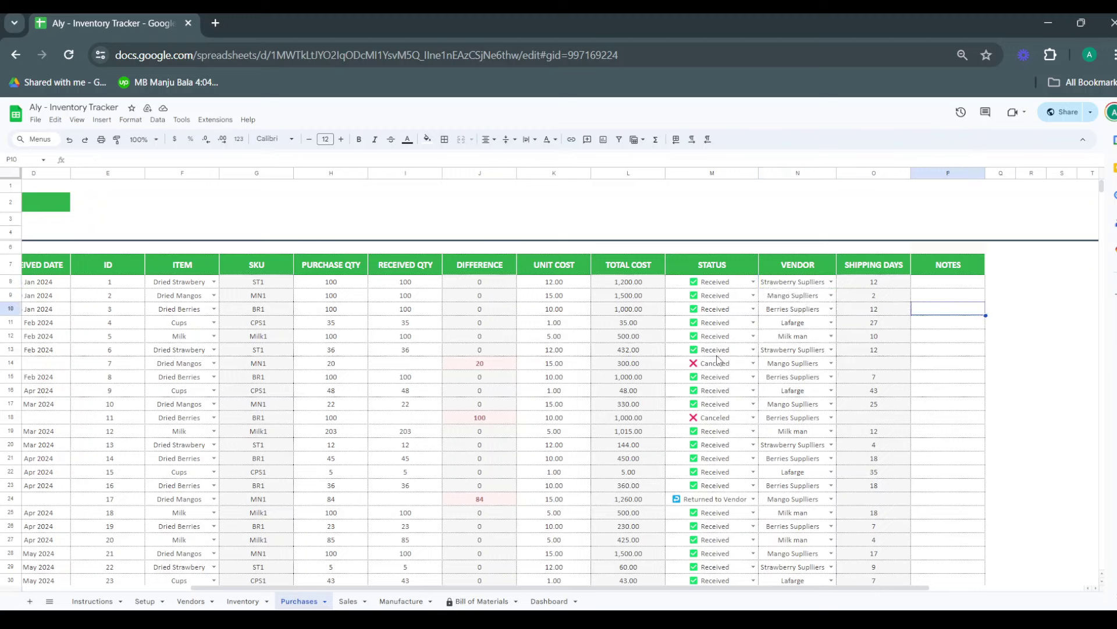
pyautogui.click(880, 294)
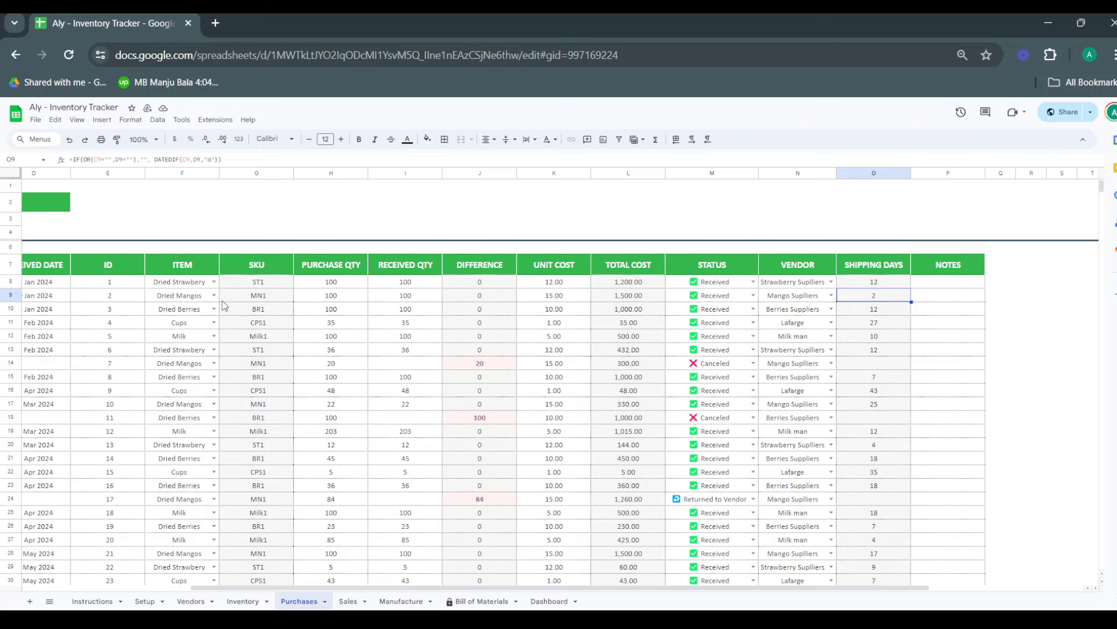
pyautogui.hscroll(-3, 201, 316)
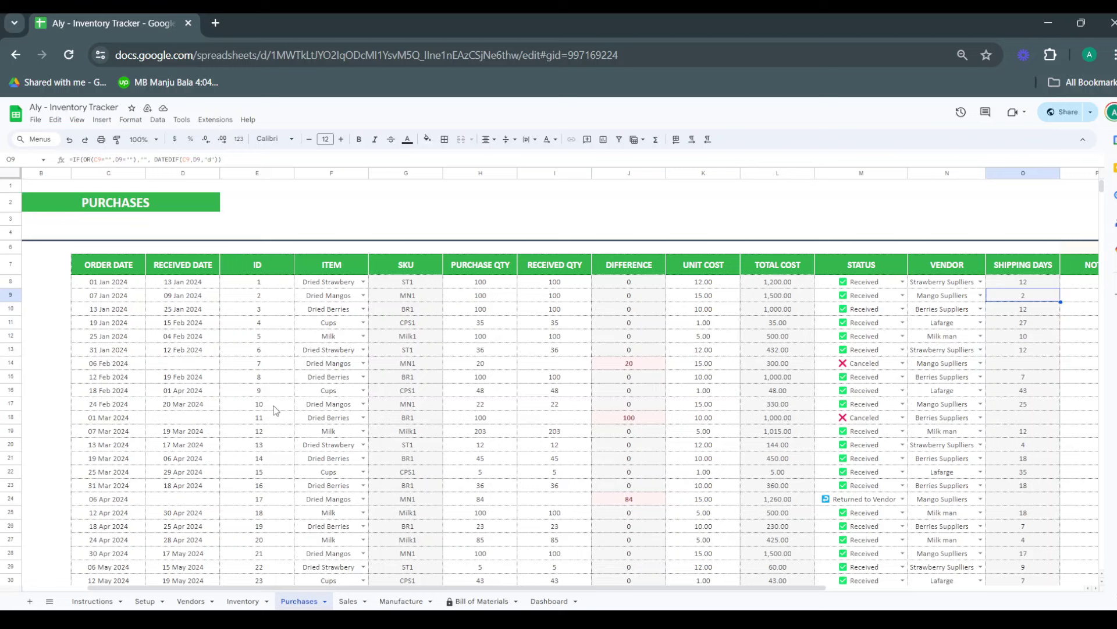
pyautogui.hscroll(5, 276, 410)
pyautogui.scroll(-6, 768, 372)
pyautogui.scroll(-8, 771, 378)
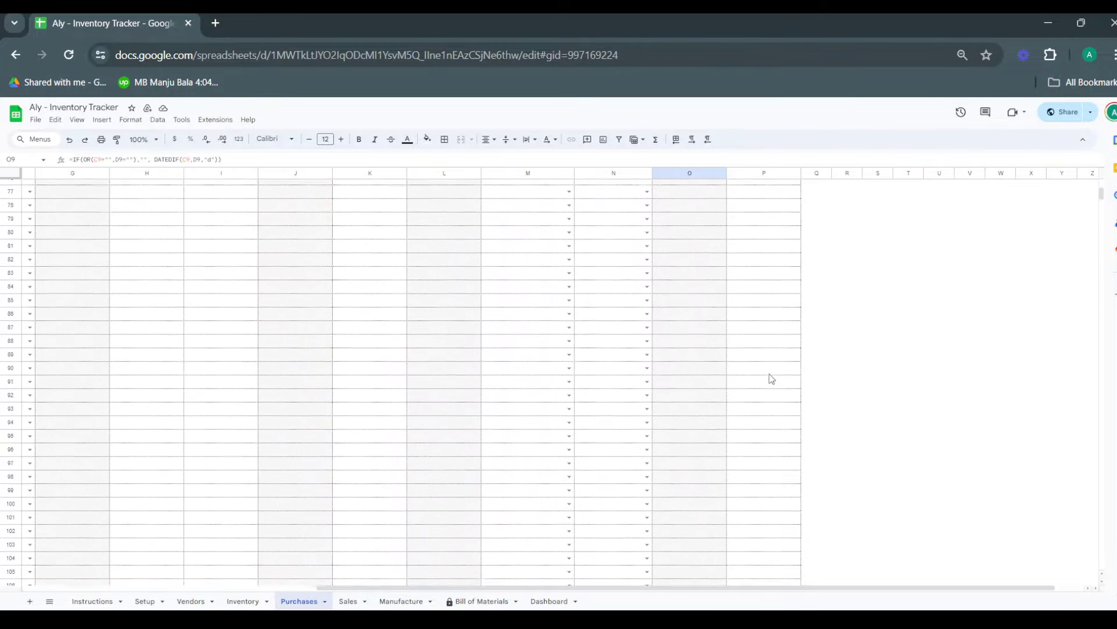
pyautogui.scroll(15, 771, 378)
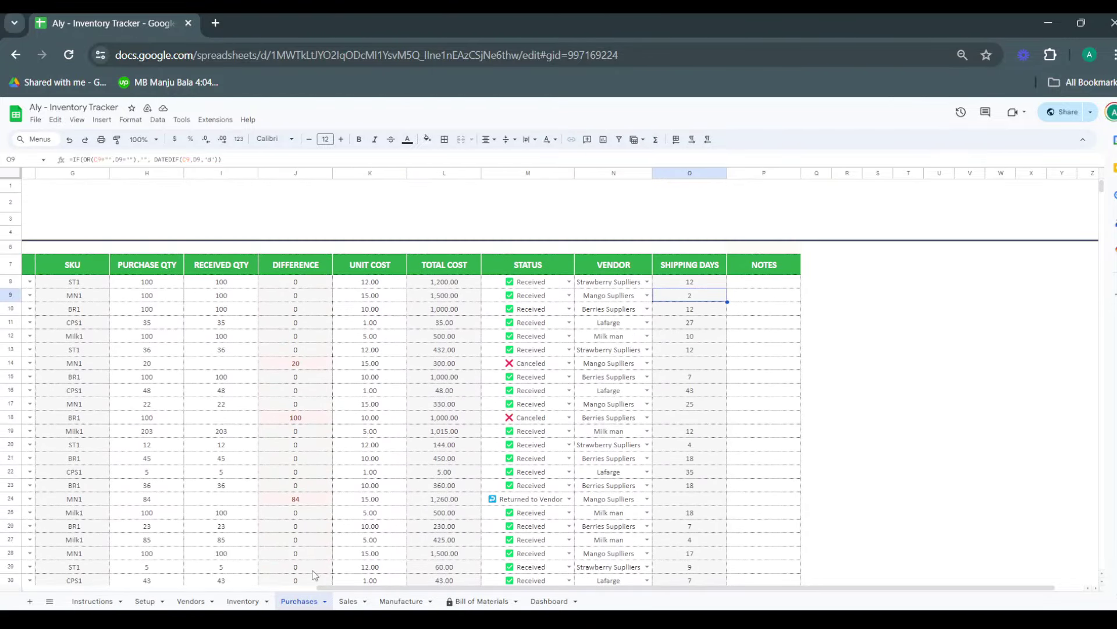
# View the Sales sheet and examine the item choices for the first sales order
pyautogui.click(347, 602)
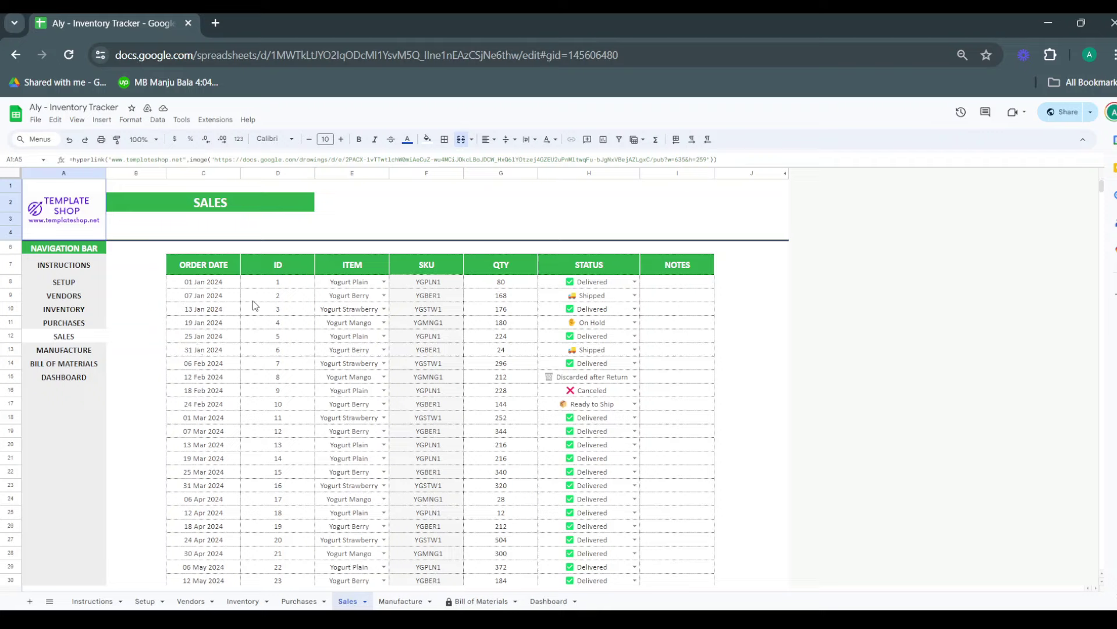
pyautogui.click(385, 283)
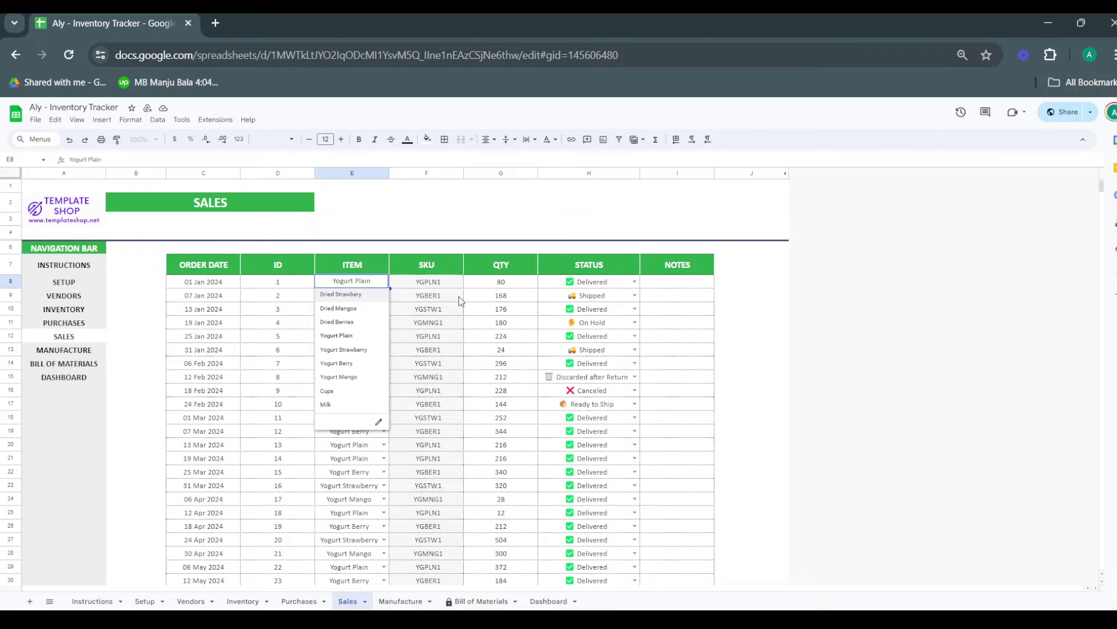
pyautogui.press('Escape')
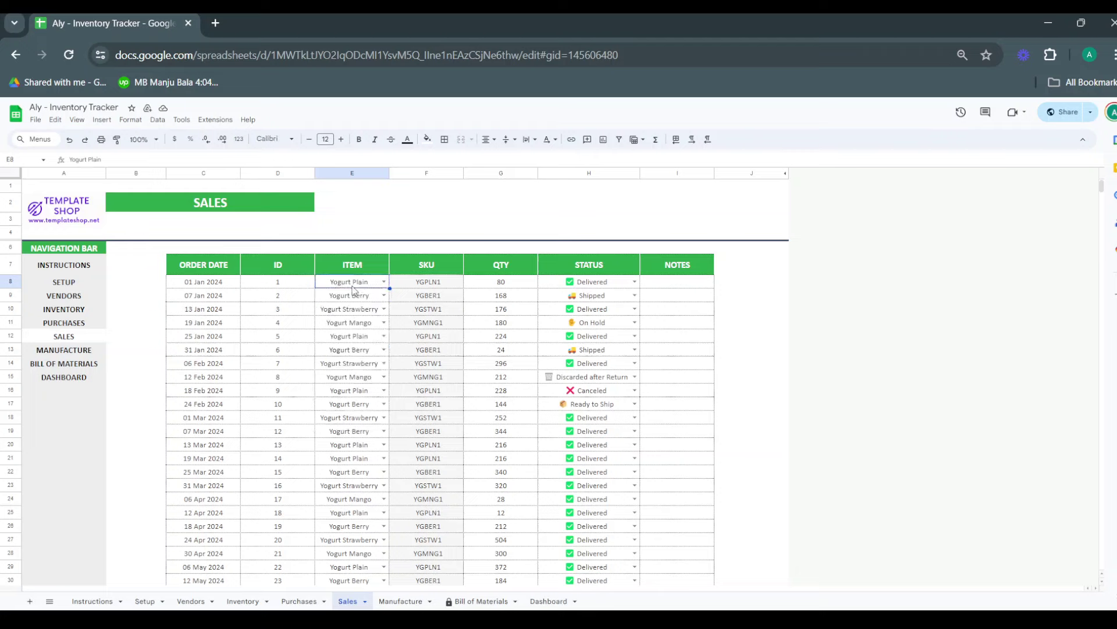
pyautogui.click(384, 282)
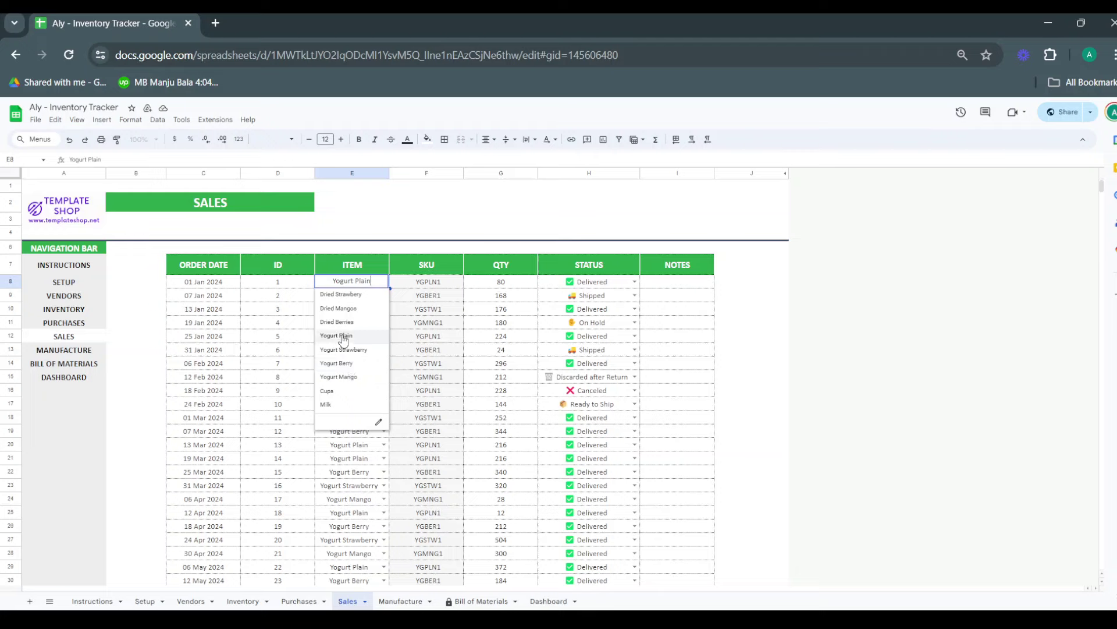
pyautogui.click(415, 322)
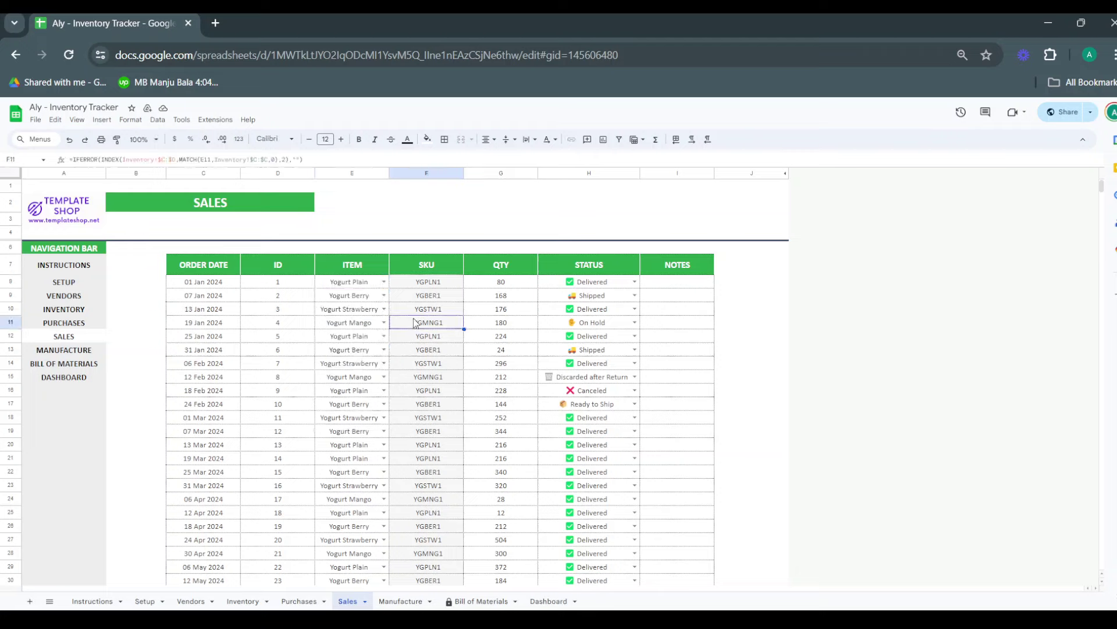
# Examine the SKU, quantity and status choices of the first sales order
pyautogui.click(448, 285)
pyautogui.click(509, 289)
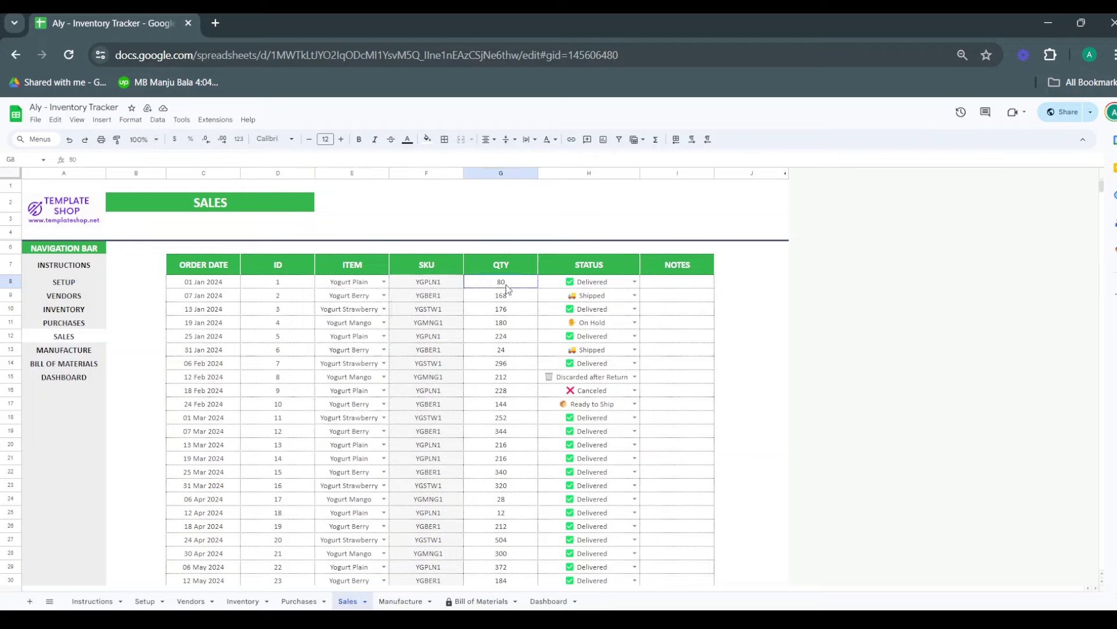
pyautogui.click(607, 286)
pyautogui.click(634, 284)
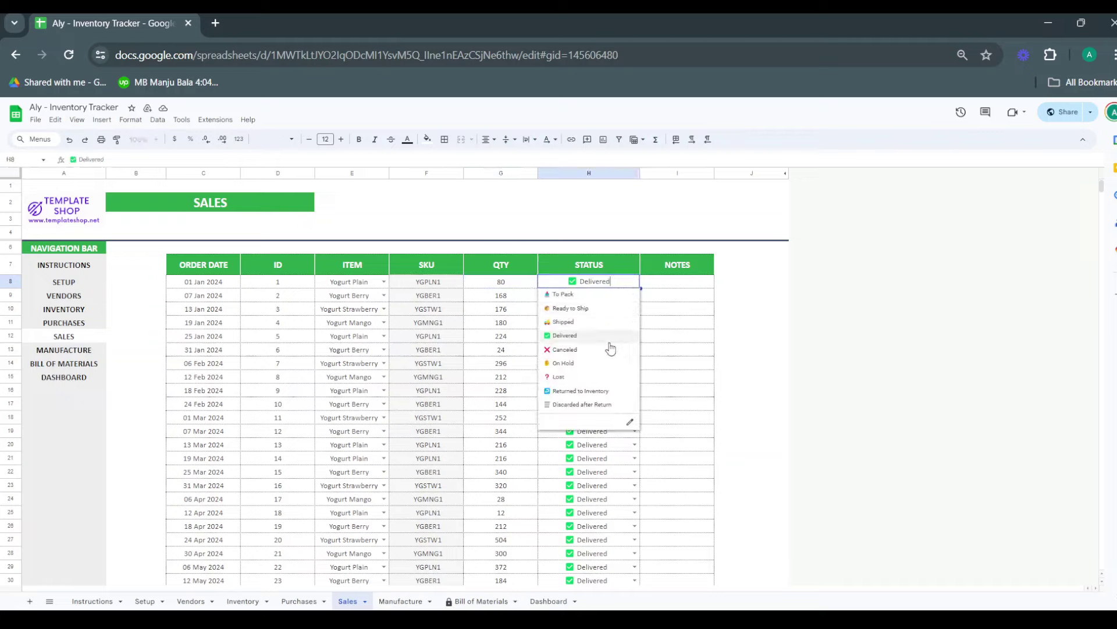
# Dismiss the status choices of the first sales order and view the Manufacture sheet
pyautogui.click(664, 297)
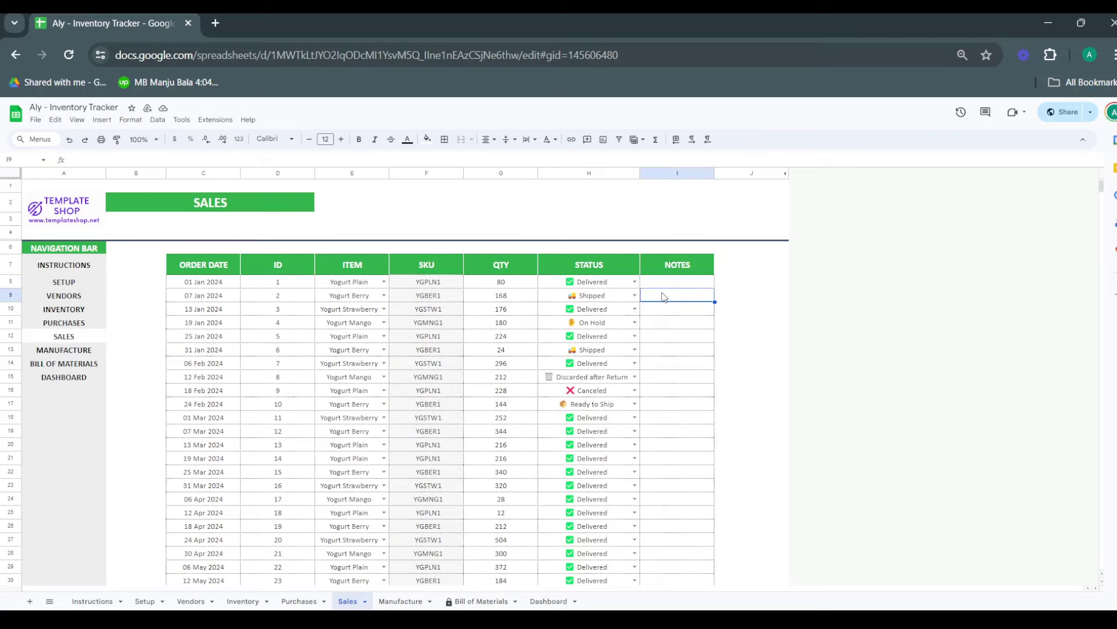
pyautogui.click(610, 285)
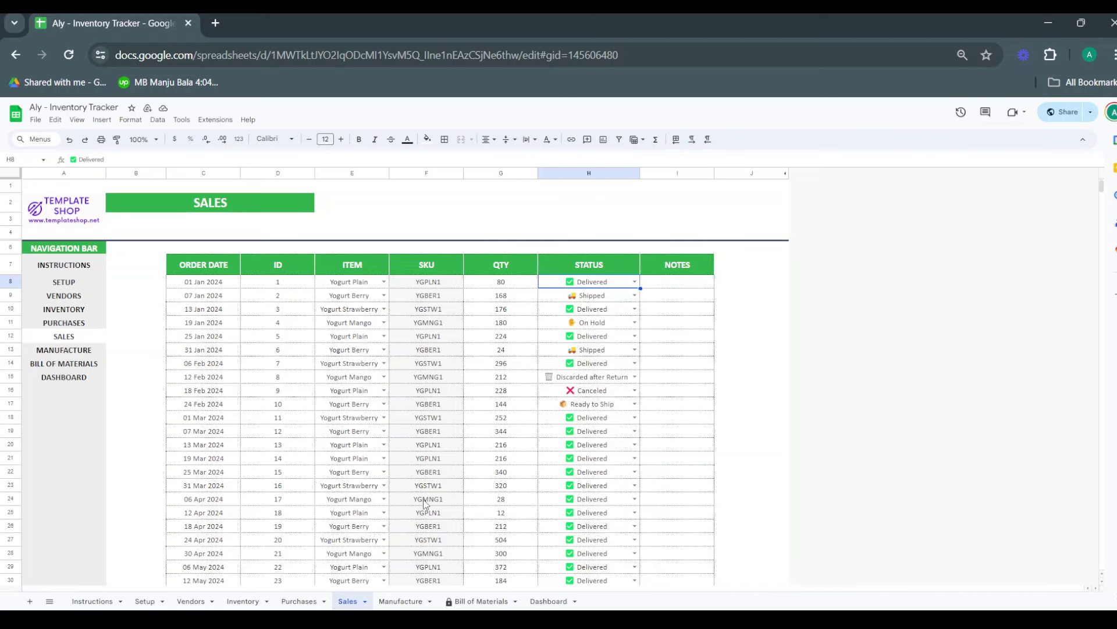
pyautogui.click(399, 602)
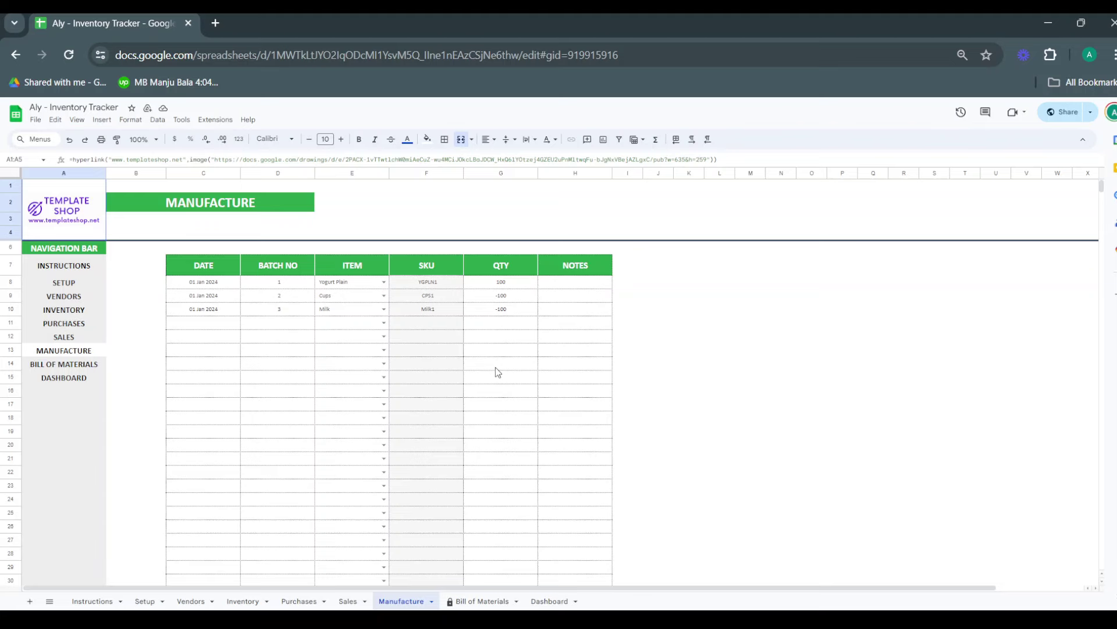
# Review the Purchases, Sales and Inventory sheets in turn, comparing purchased and sold items with the on-hand stock
pyautogui.click(308, 602)
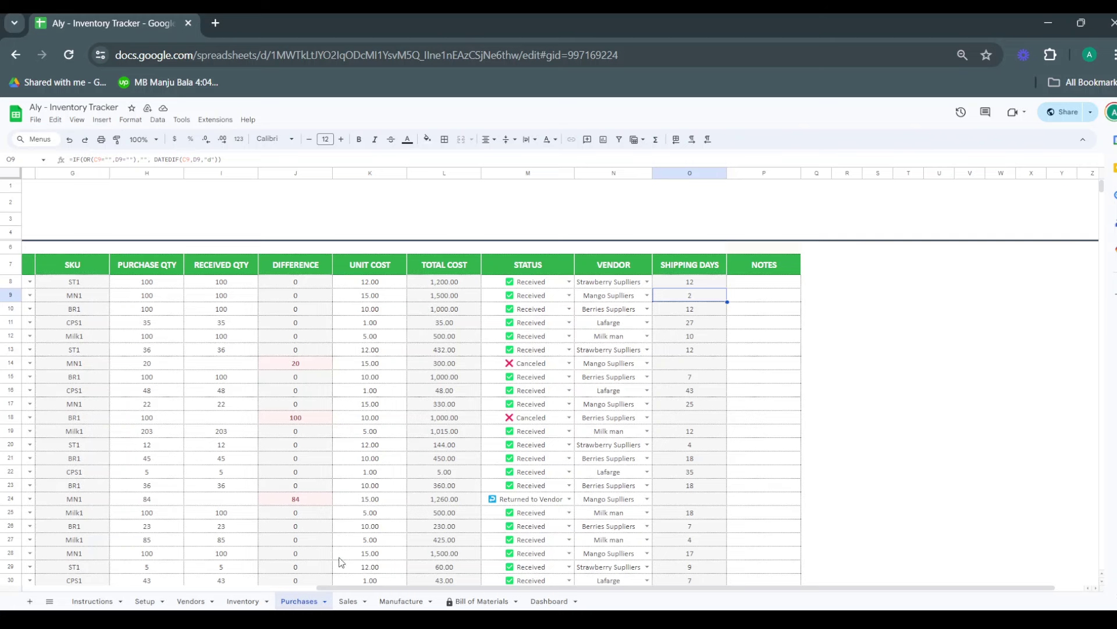
pyautogui.click(347, 602)
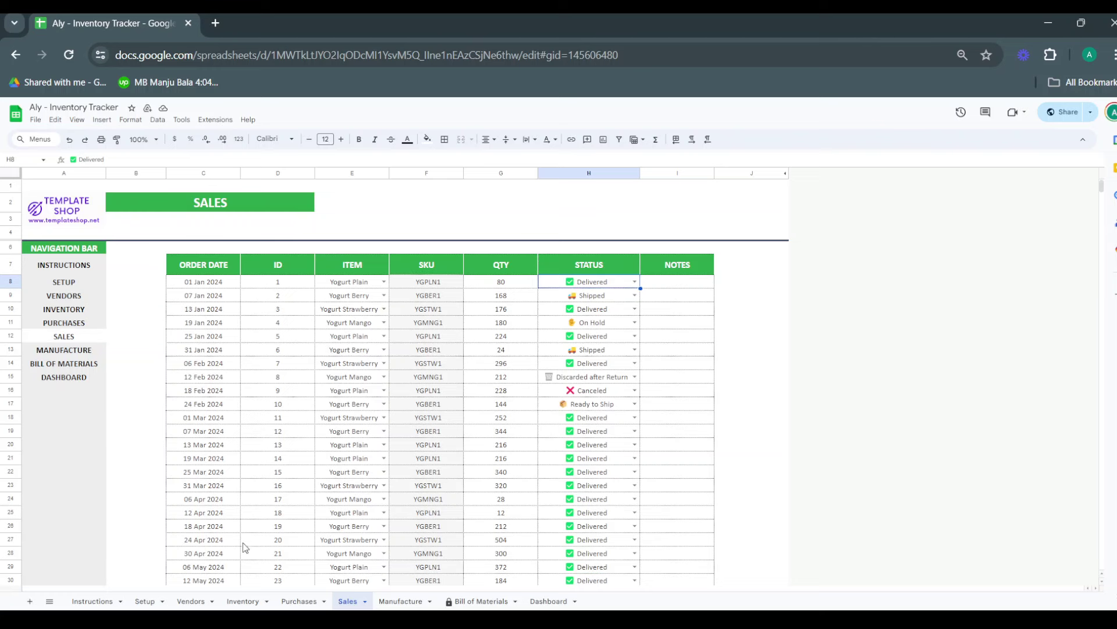
pyautogui.click(296, 604)
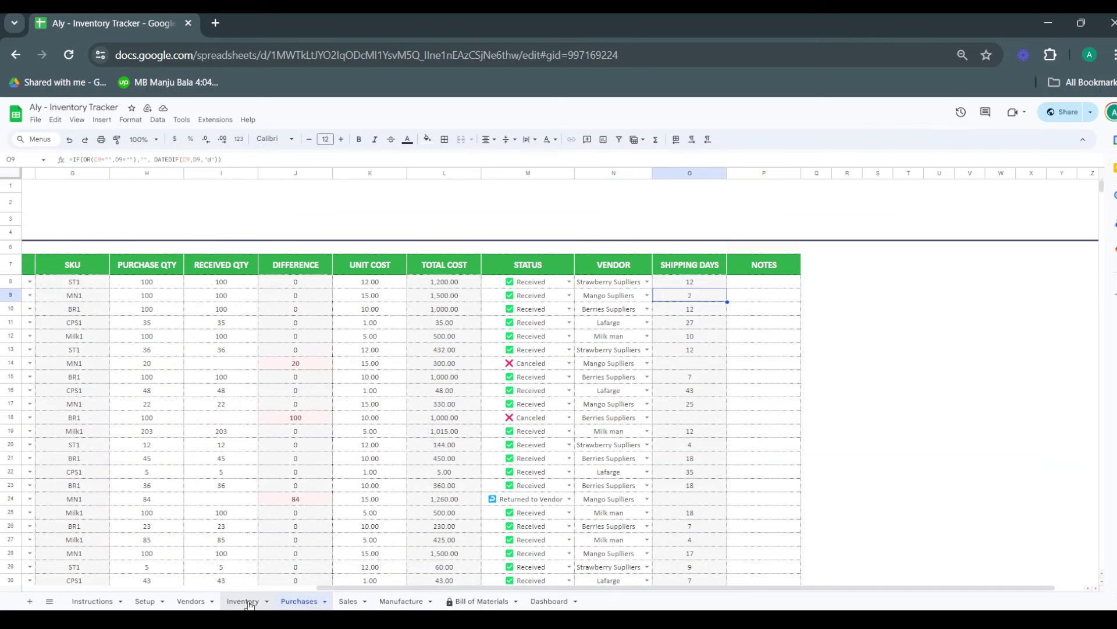
pyautogui.click(247, 603)
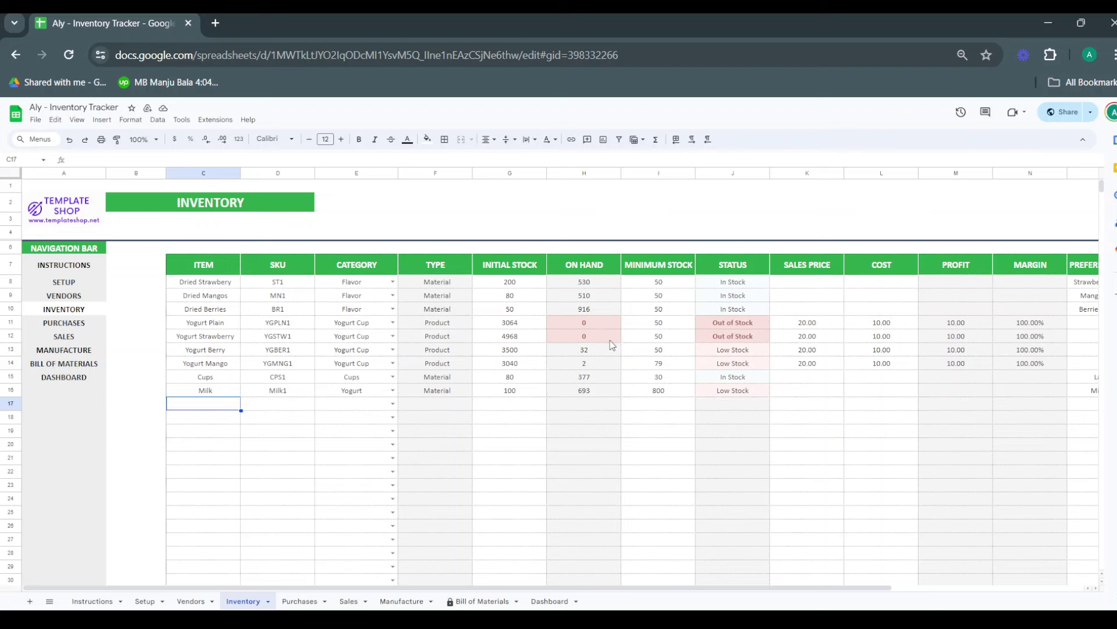
pyautogui.click(346, 602)
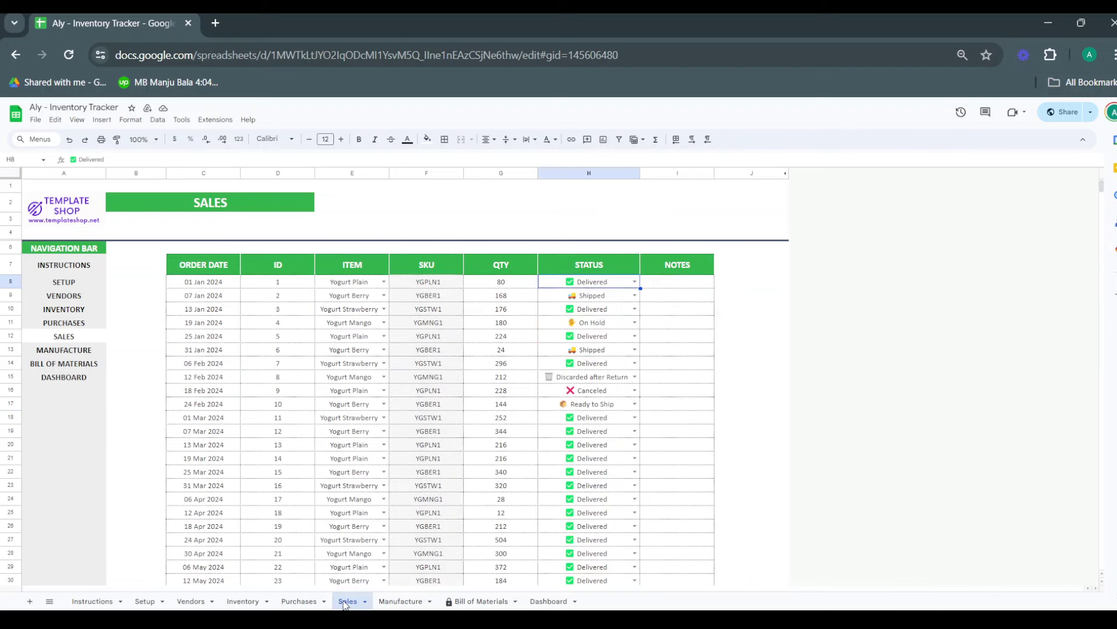
pyautogui.click(299, 601)
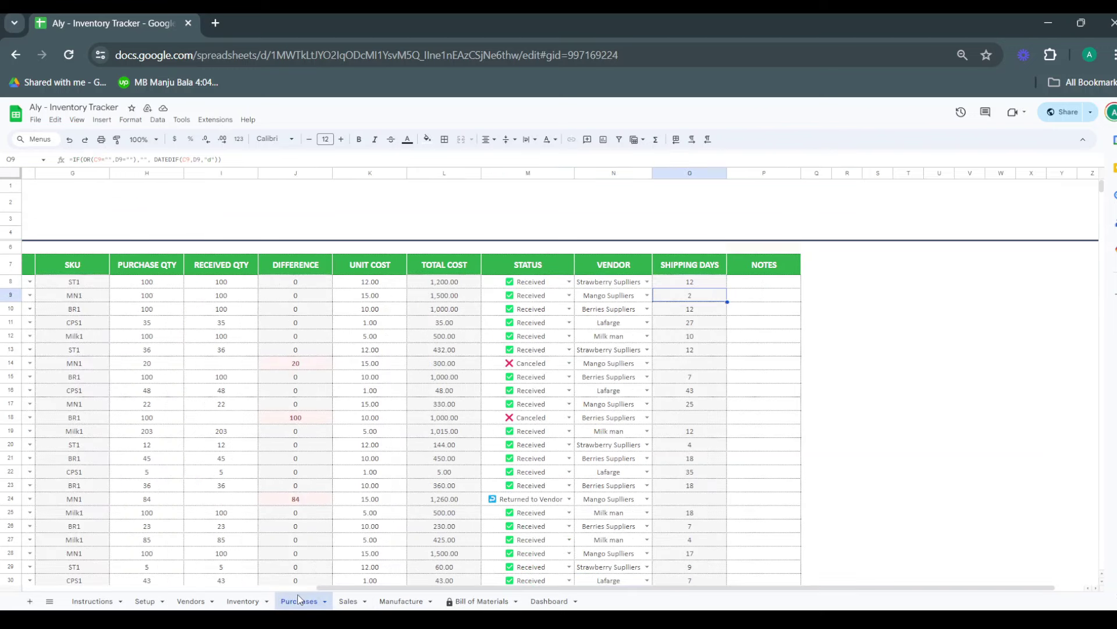
pyautogui.click(239, 600)
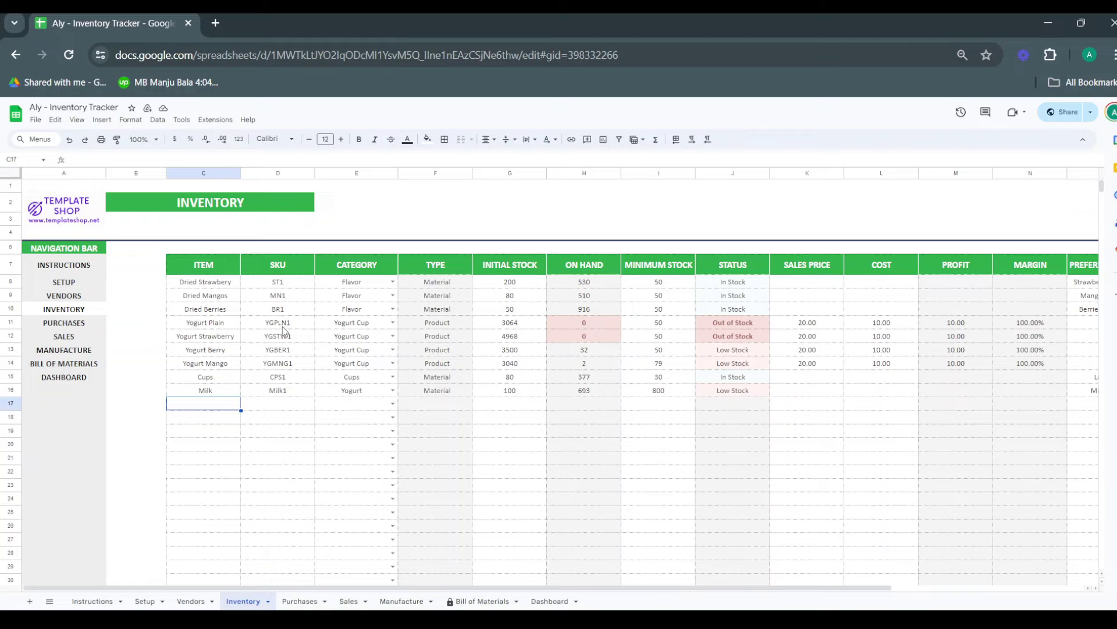
# View the Manufacture sheet briefly and look over the layout of the Bill of Materials sheet
pyautogui.click(392, 600)
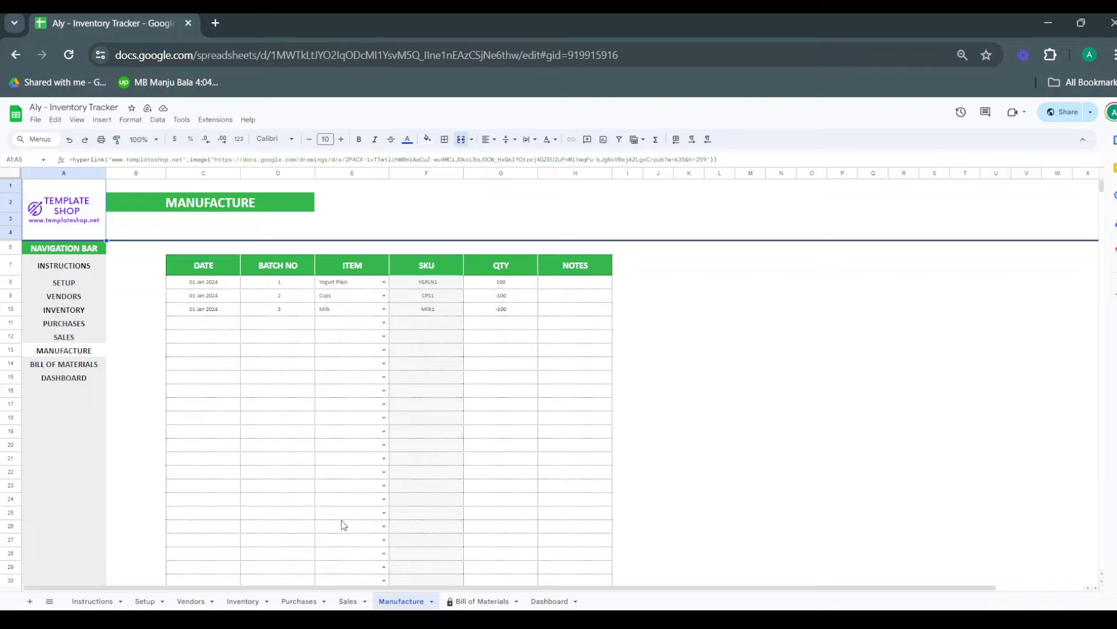
pyautogui.click(453, 603)
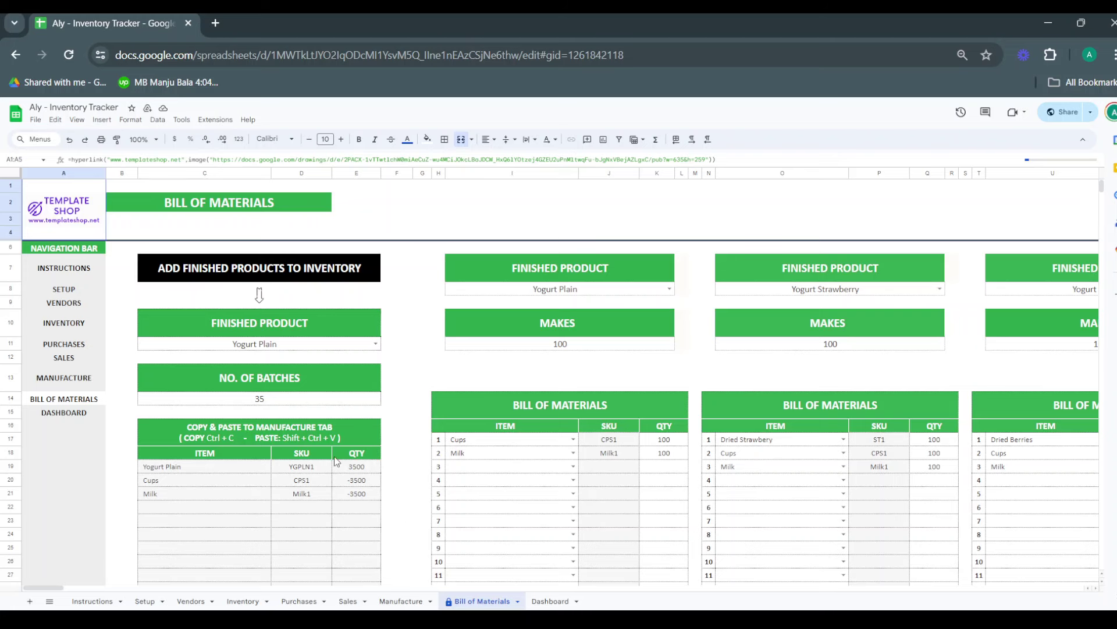
pyautogui.scroll(-5, 374, 473)
pyautogui.scroll(5, 381, 495)
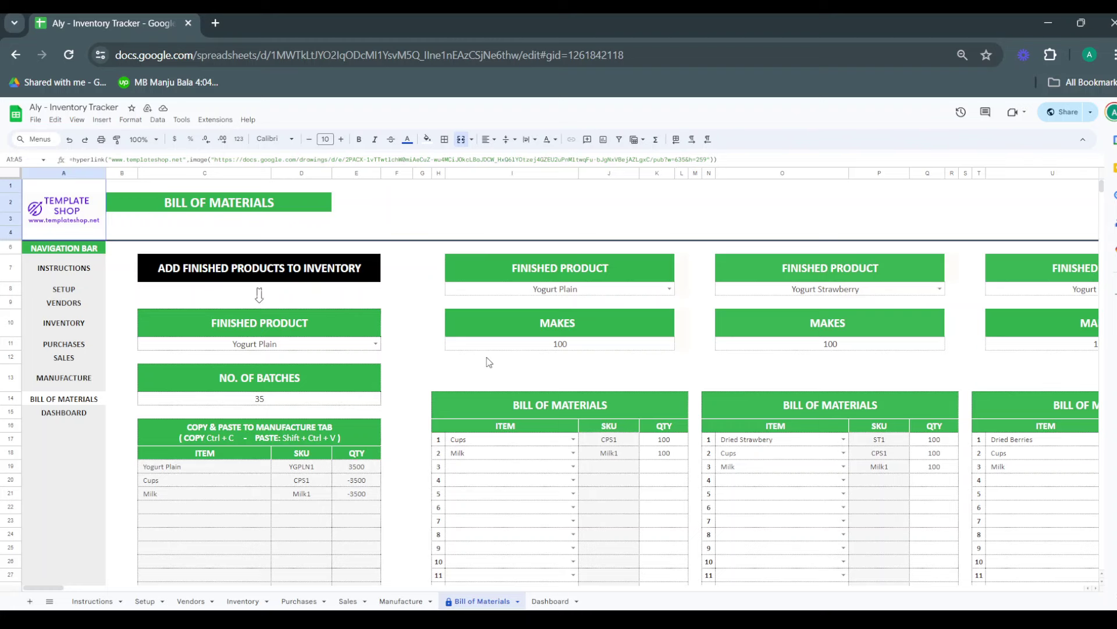
pyautogui.hscroll(3, 567, 367)
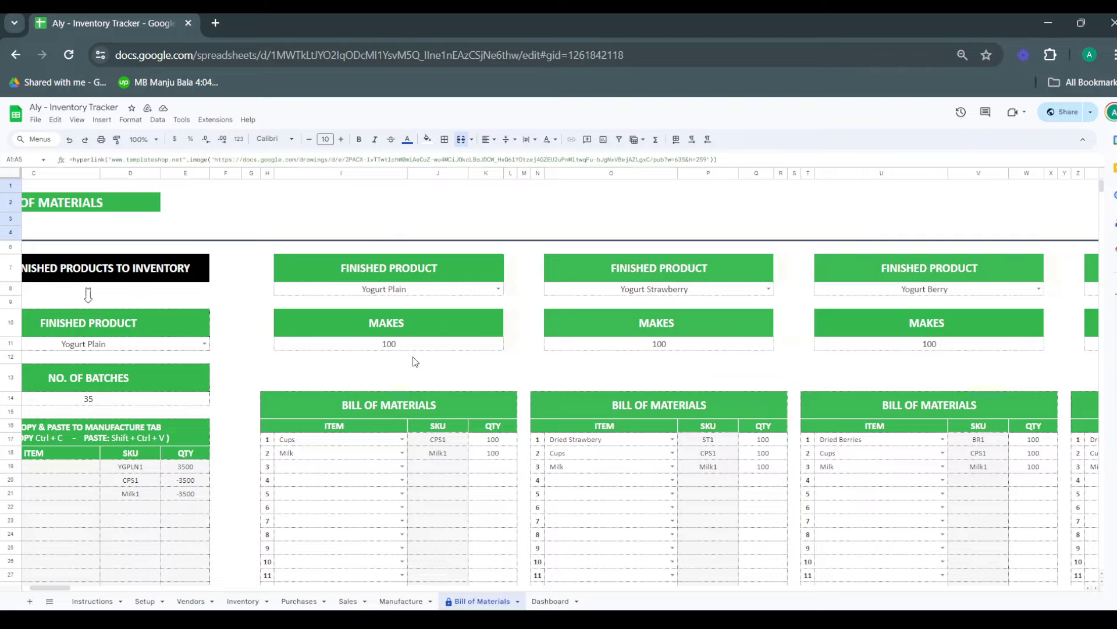
# Examine the Yogurt Plain bill of materials, including the quantity it makes and its Cups and Milk quantities
pyautogui.click(428, 348)
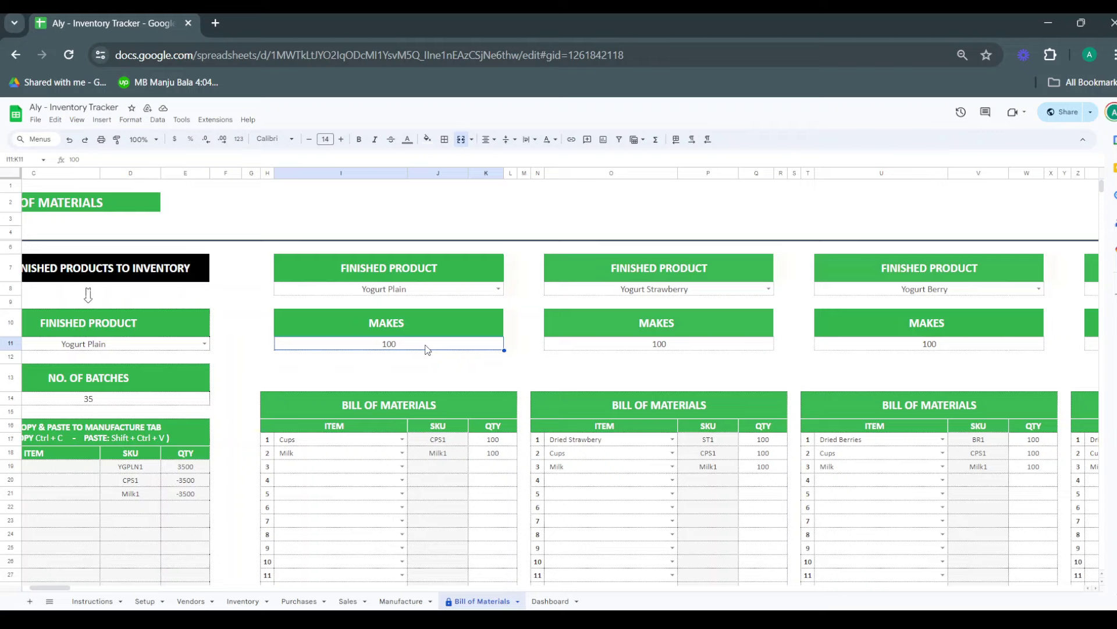
pyautogui.click(377, 449)
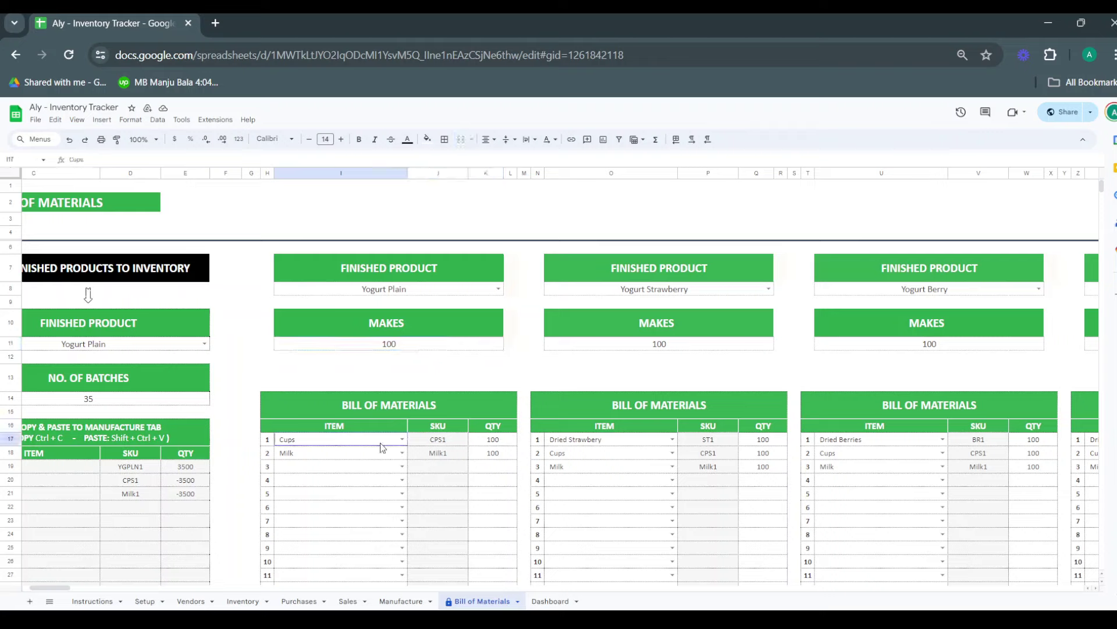
pyautogui.click(488, 440)
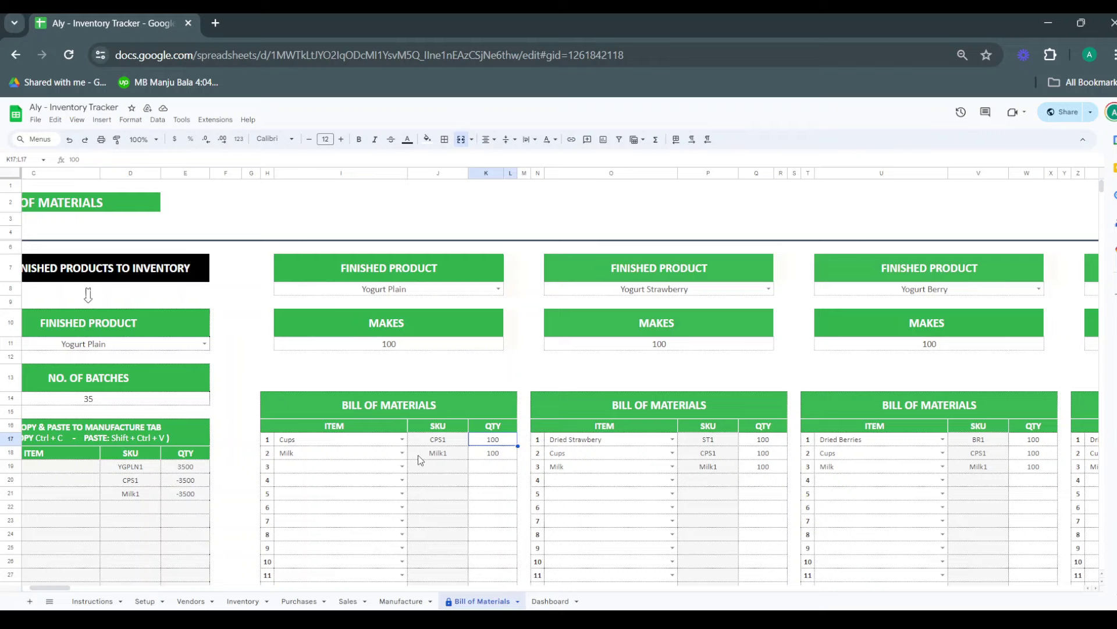
pyautogui.click(367, 456)
pyautogui.click(500, 456)
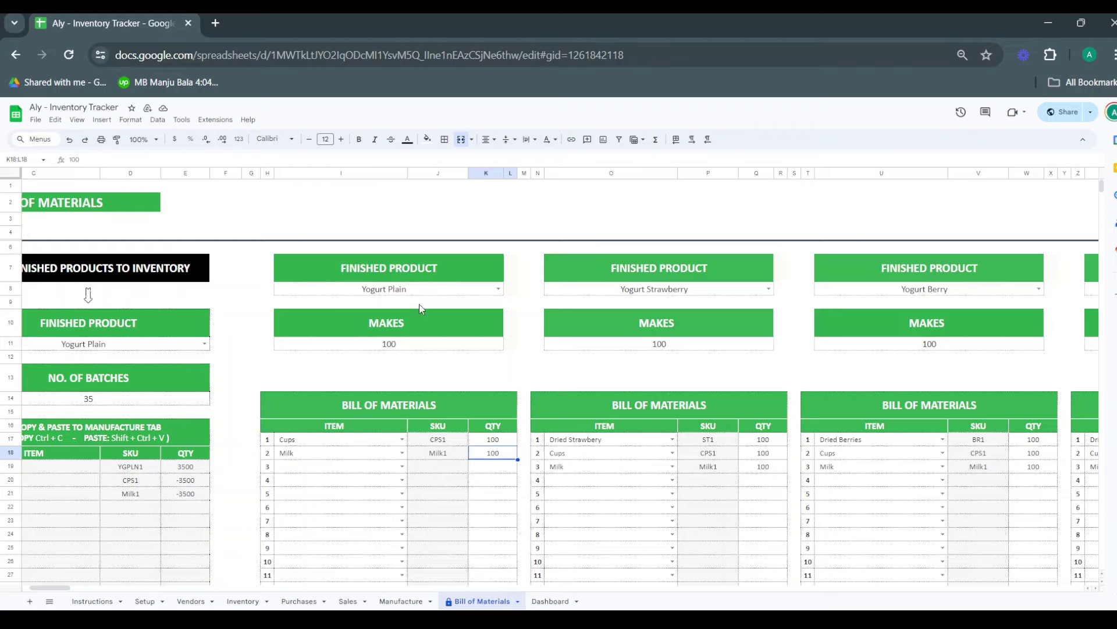
pyautogui.click(423, 347)
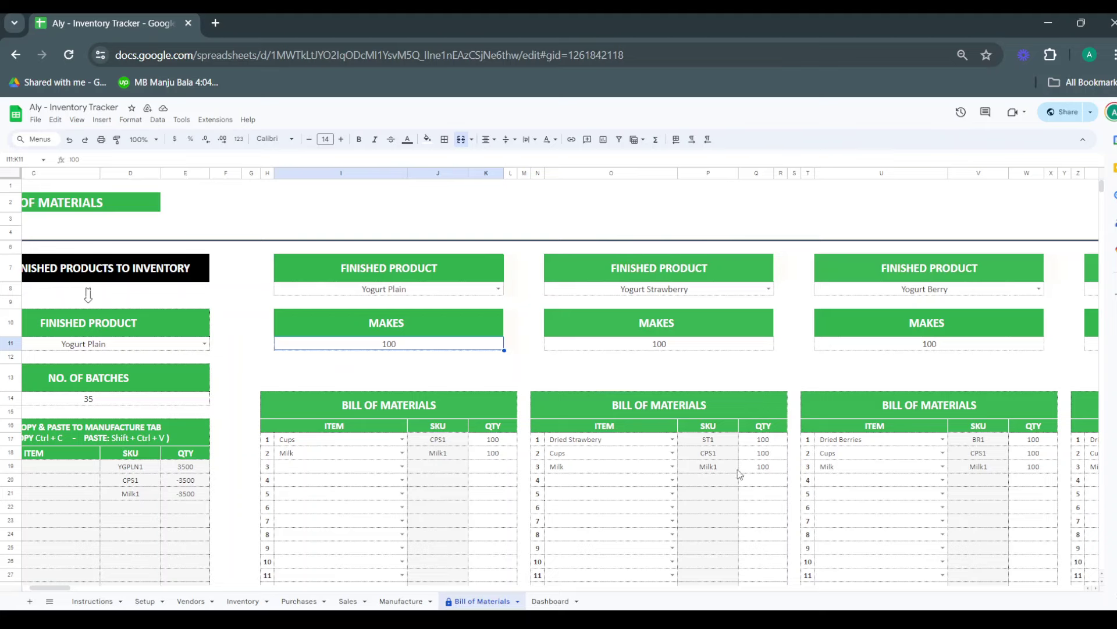
# Look through the bills of materials for Yogurt Strawberry, Yogurt Berry and Yogurt Mango, including the empty product block
pyautogui.hscroll(4, 727, 506)
pyautogui.hscroll(1, 728, 507)
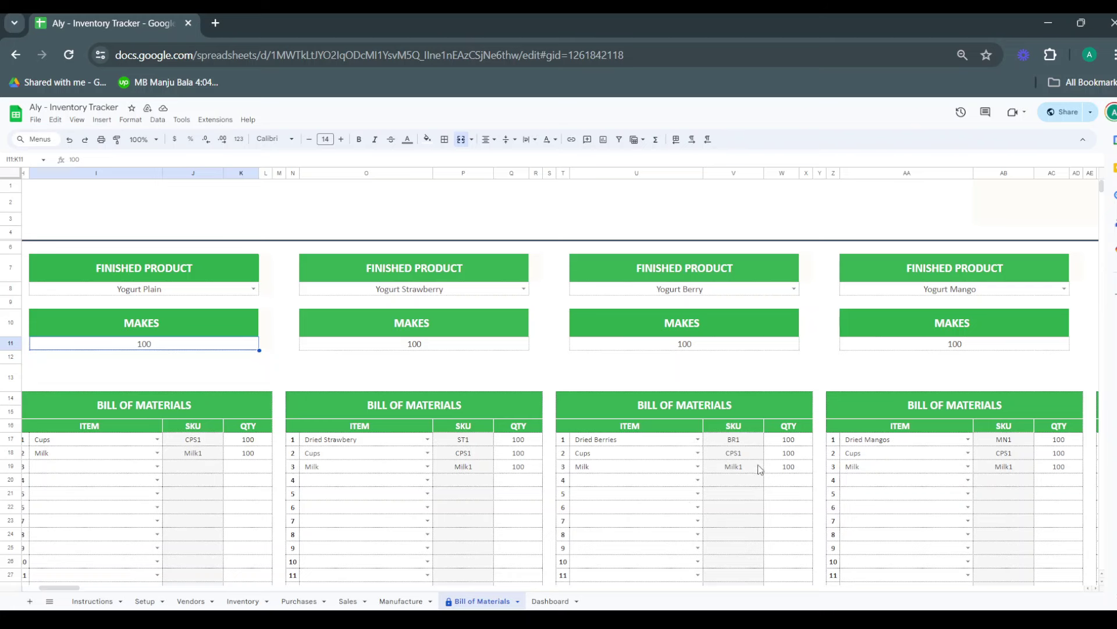
pyautogui.hscroll(8, 708, 486)
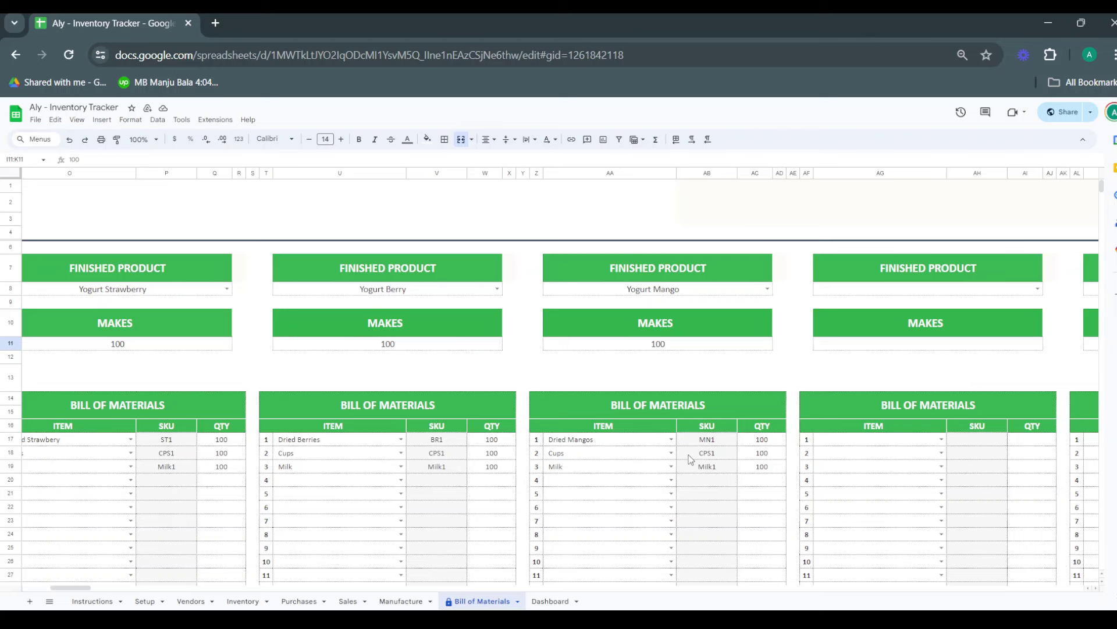
pyautogui.hscroll(-15, 690, 459)
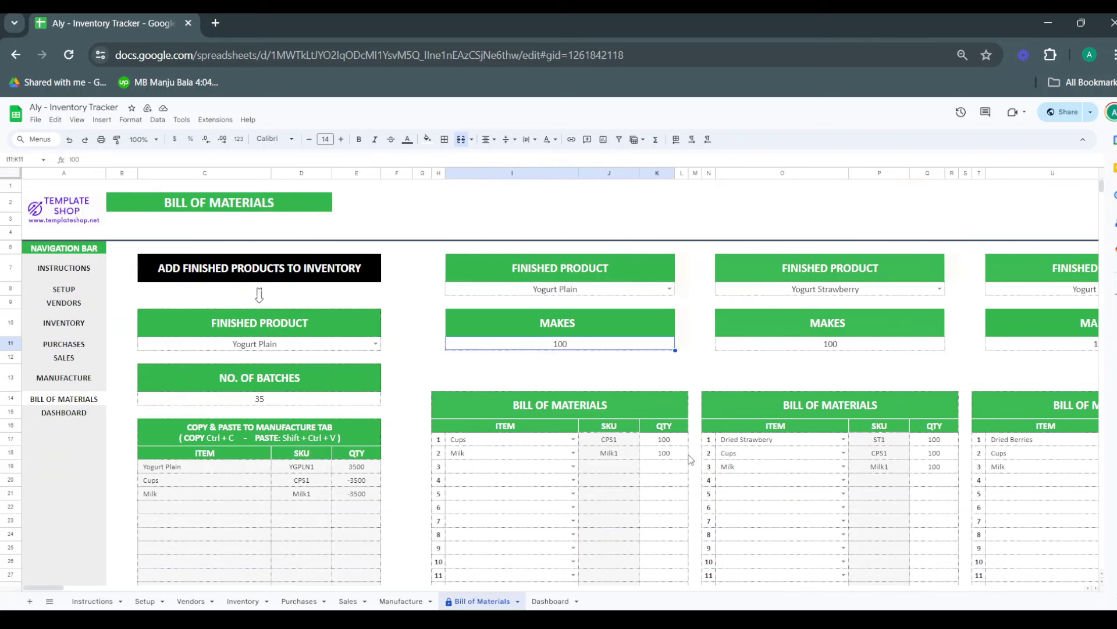
# Choose Yogurt Plain as the finished product to add to inventory and set the number of batches to 1
pyautogui.click(376, 345)
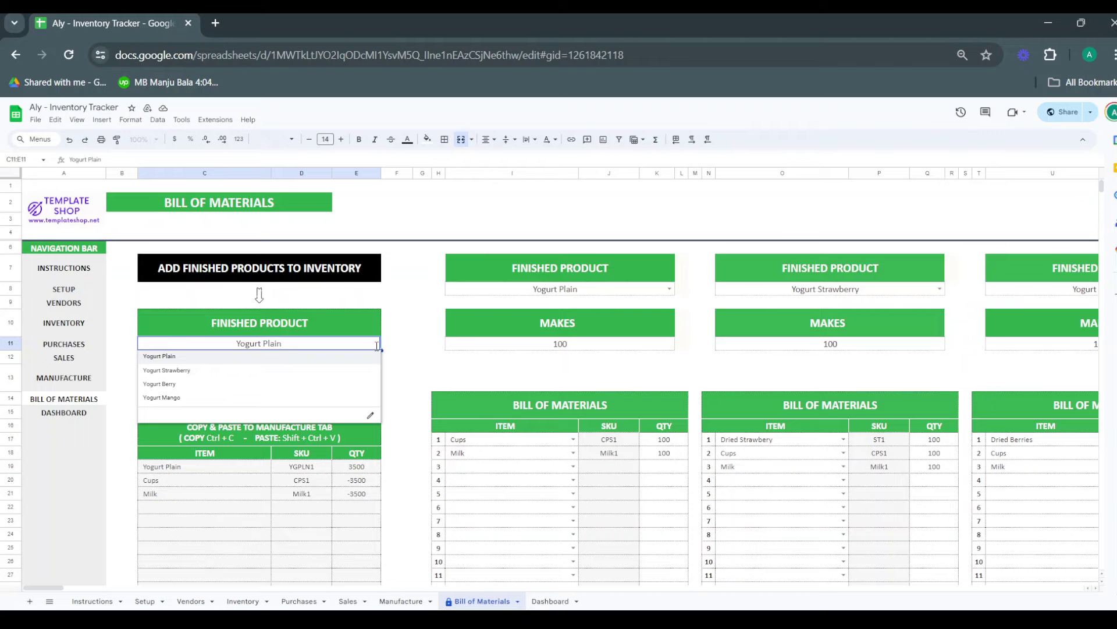
pyautogui.click(322, 359)
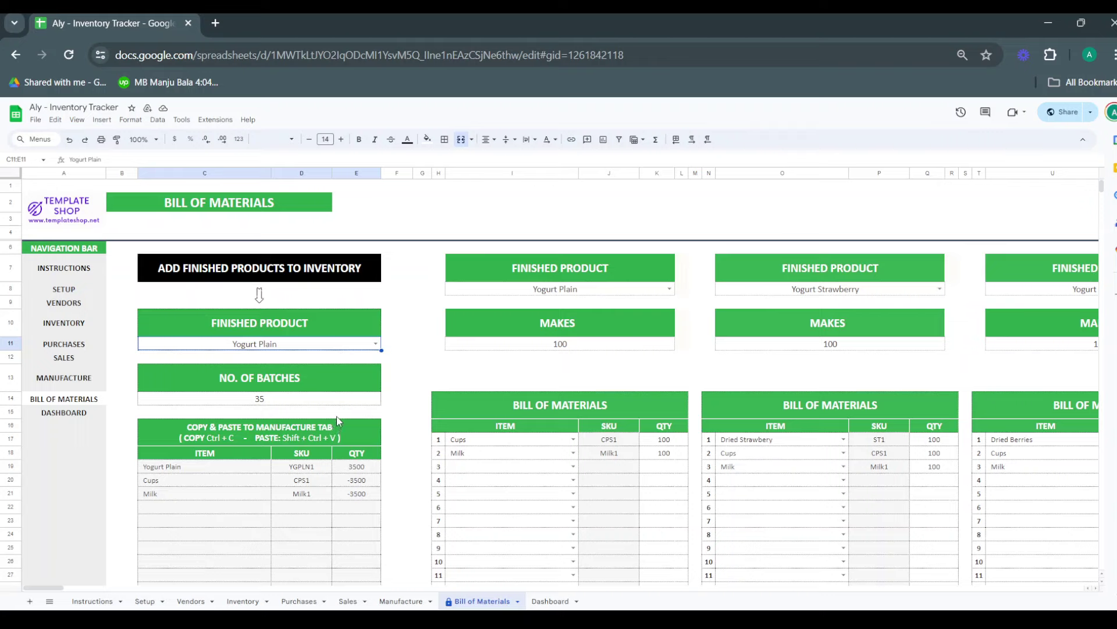
pyautogui.click(324, 400)
pyautogui.write('1')
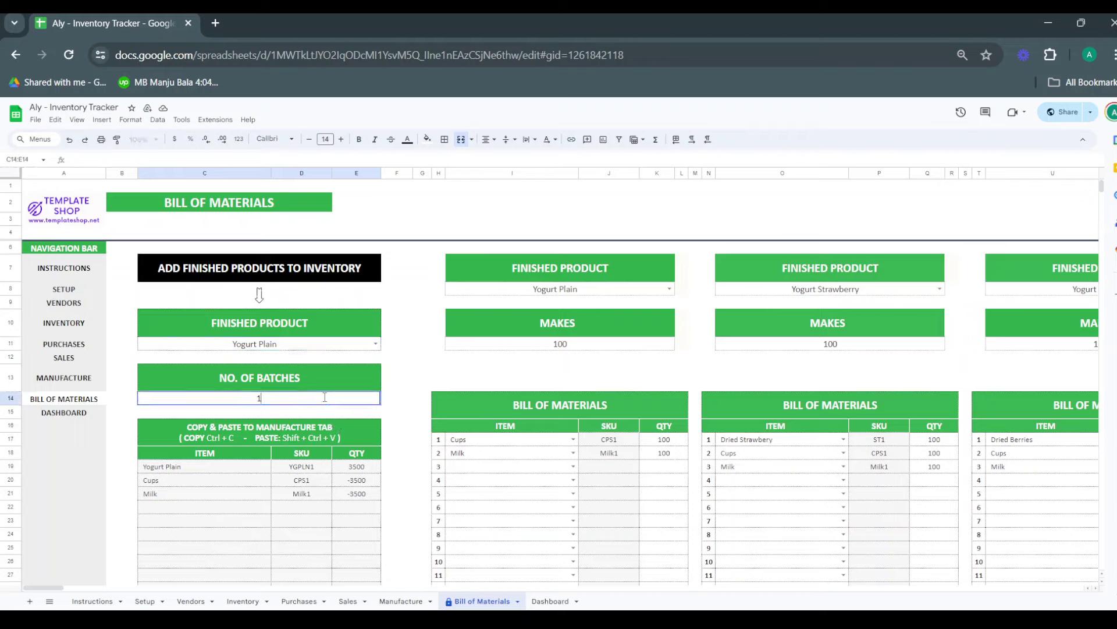
pyautogui.press('Return')
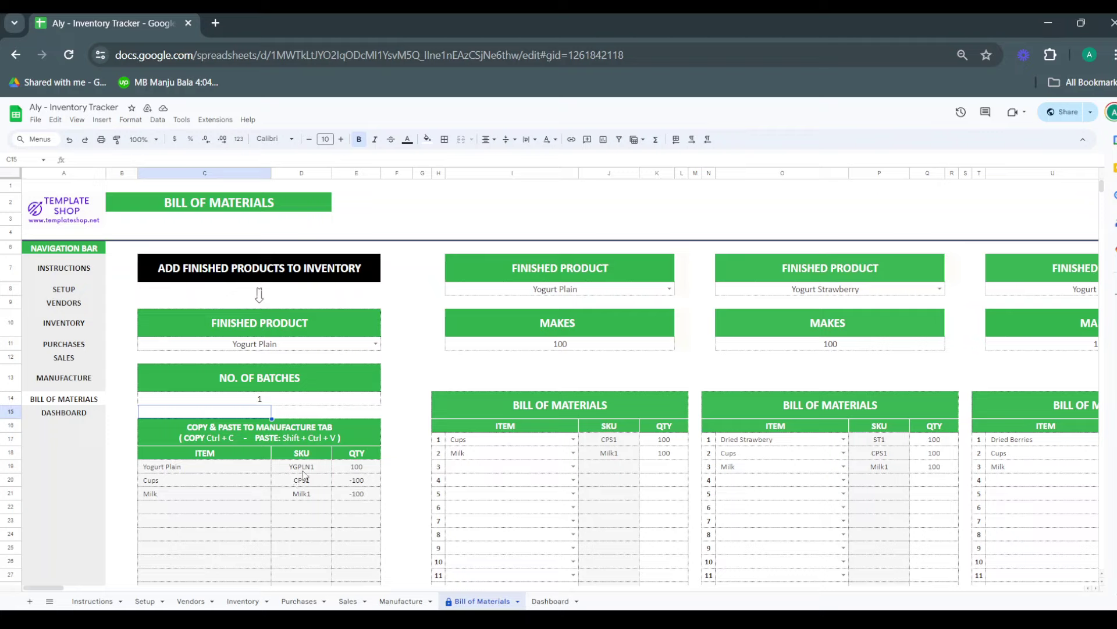
# Set the number of batches to 10 and check the calculated quantity for Yogurt Plain
pyautogui.click(320, 402)
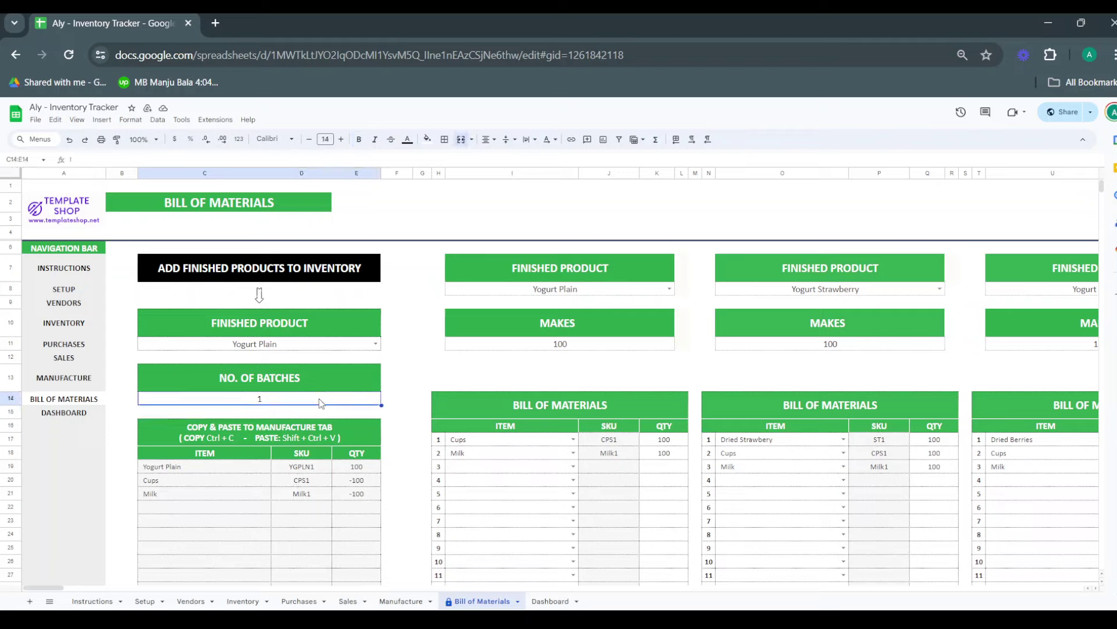
pyautogui.write('10')
pyautogui.press('Return')
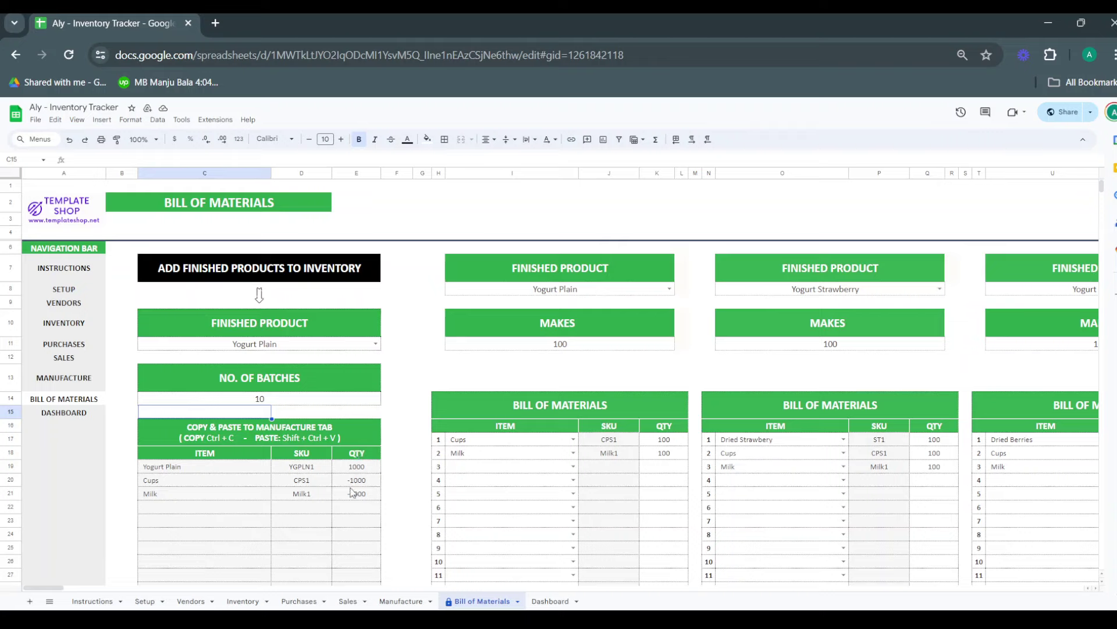
pyautogui.press('Down')
pyautogui.press('Down')
pyautogui.press('Down')
pyautogui.press('Right')
pyautogui.press('Right')
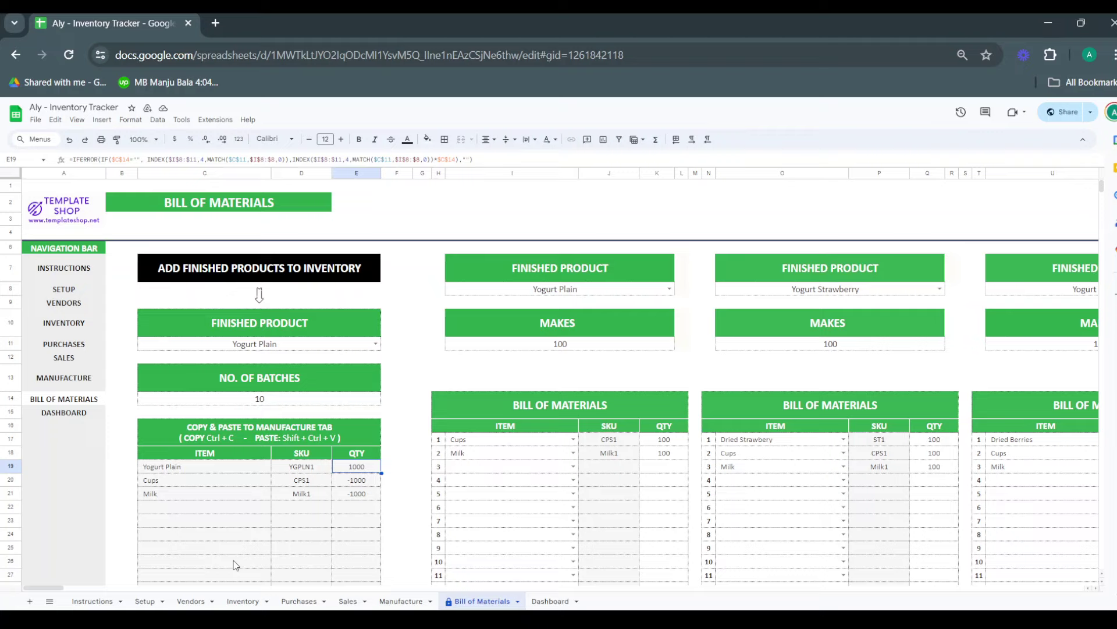
# Copy the Yogurt Plain, Cups and Milk item names from the list meant for the Manufacture sheet
pyautogui.click(194, 471)
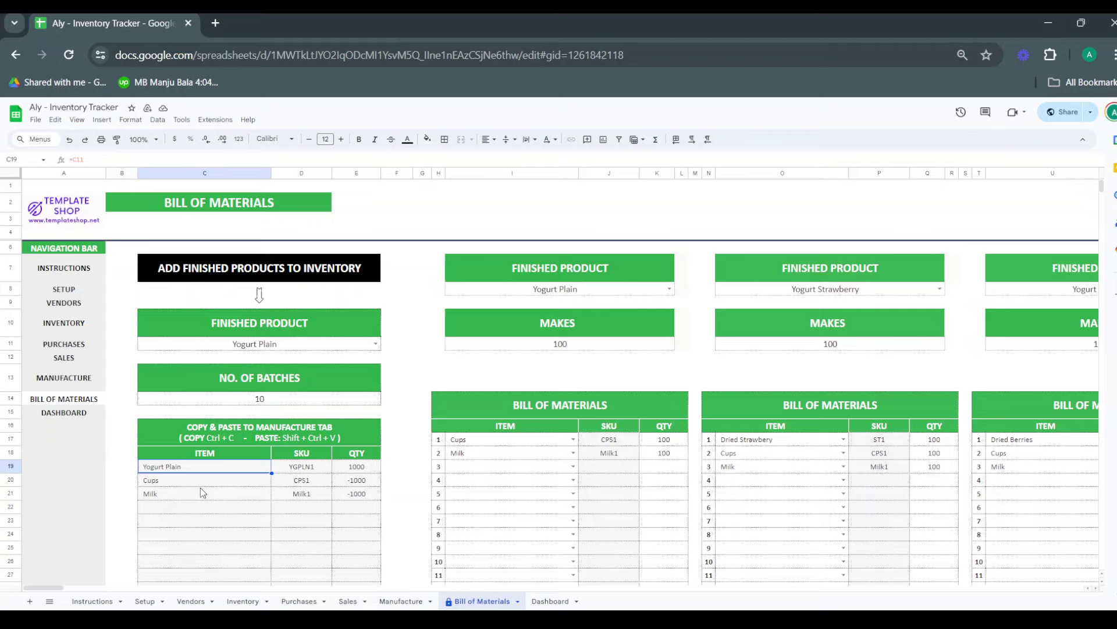
pyautogui.hotkey('shift', 'Down')
pyautogui.hotkey('shift', 'Down')
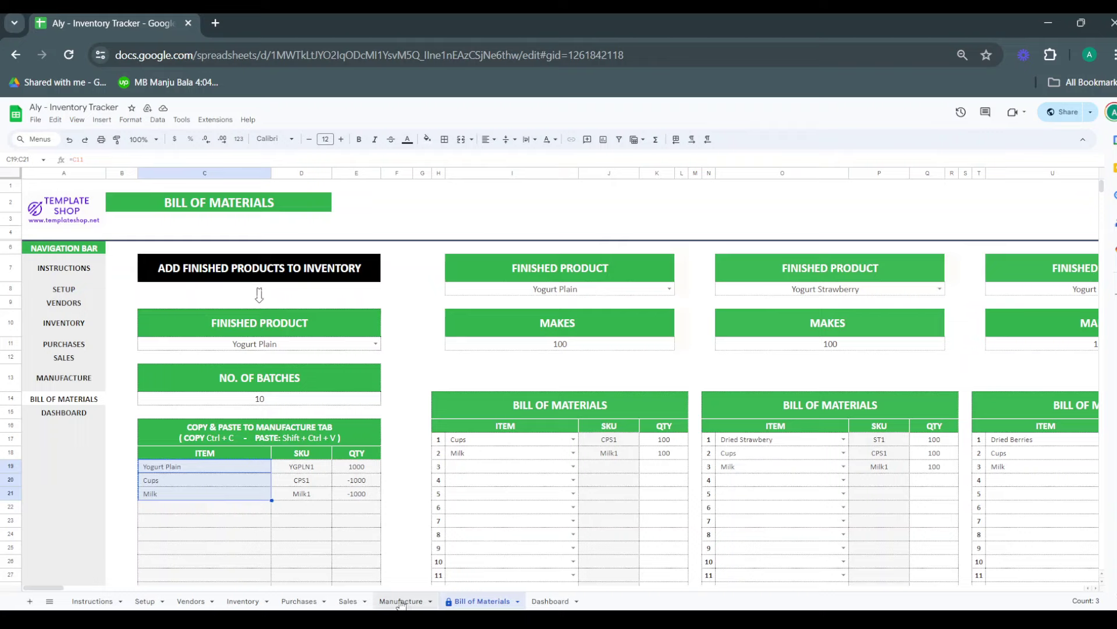
pyautogui.rightClick(235, 494)
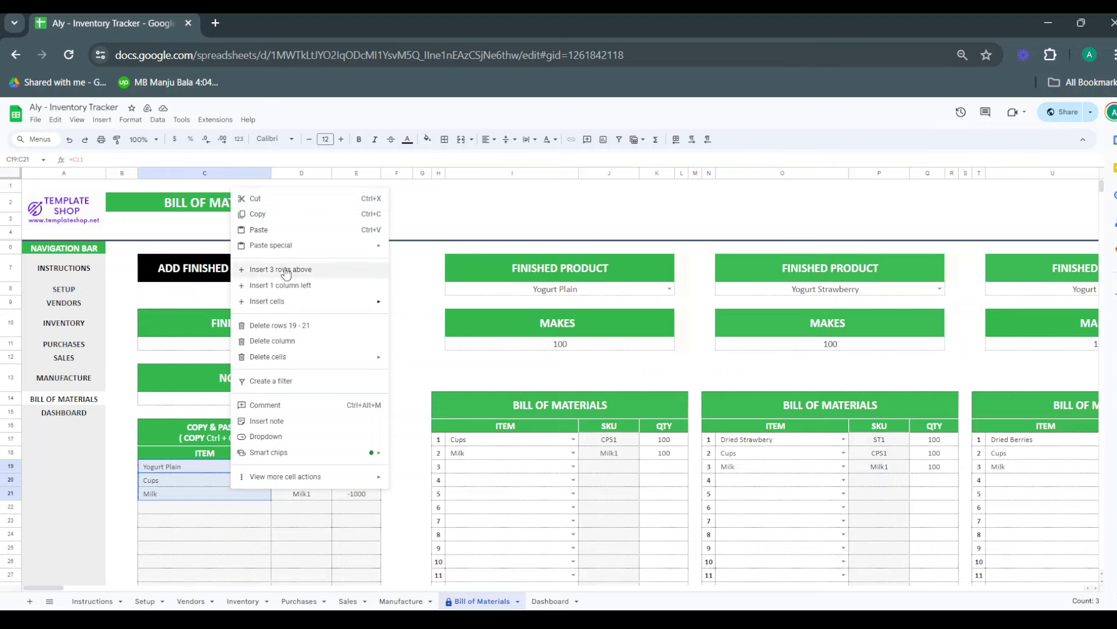
pyautogui.click(278, 215)
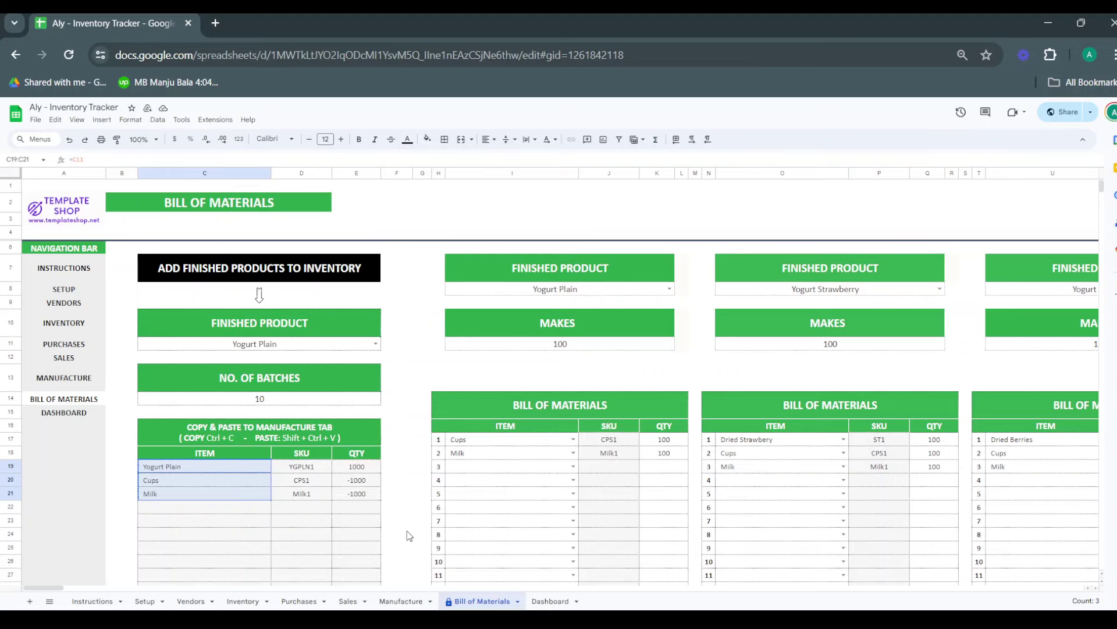
# Paste the copied Yogurt Plain, Cups and Milk names as values only into the first empty item rows of the Manufacture sheet
pyautogui.click(410, 602)
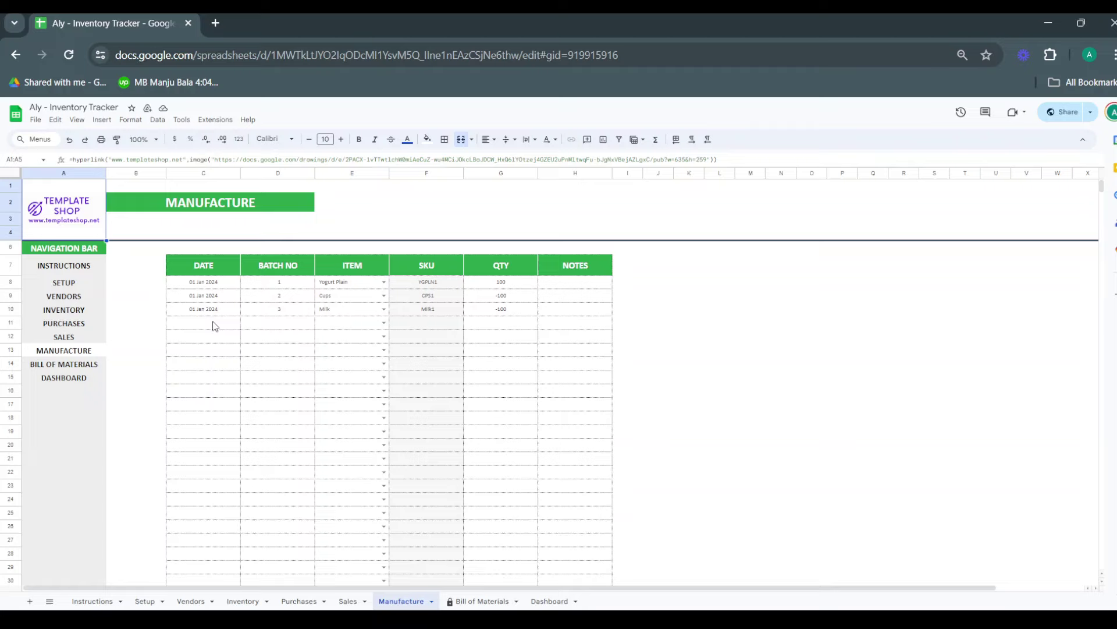
pyautogui.click(340, 324)
pyautogui.rightClick(340, 324)
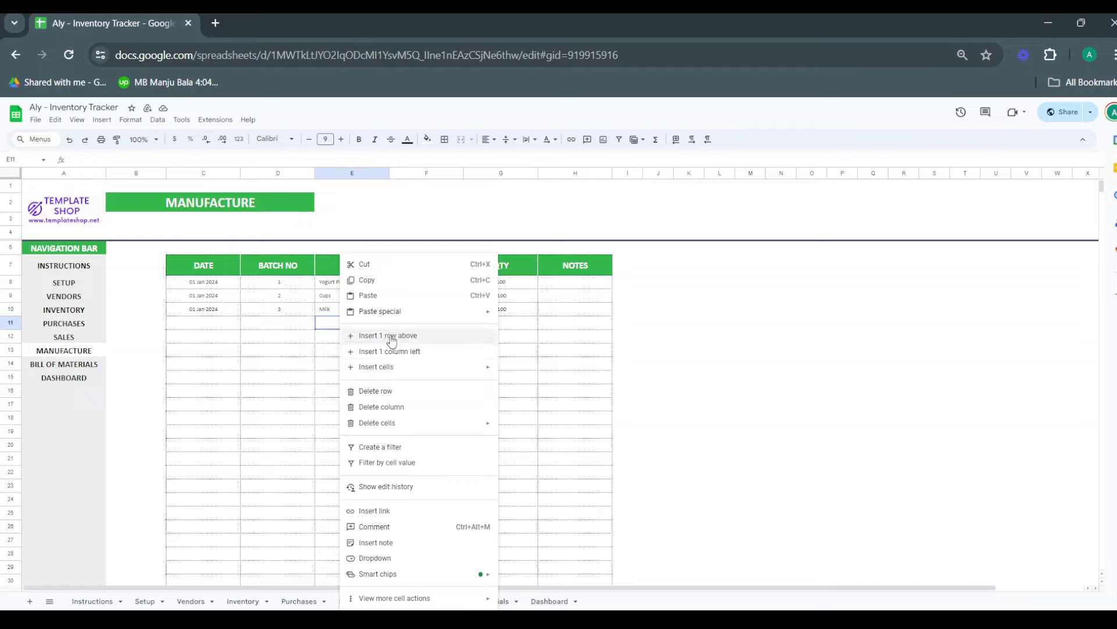
pyautogui.click(389, 296)
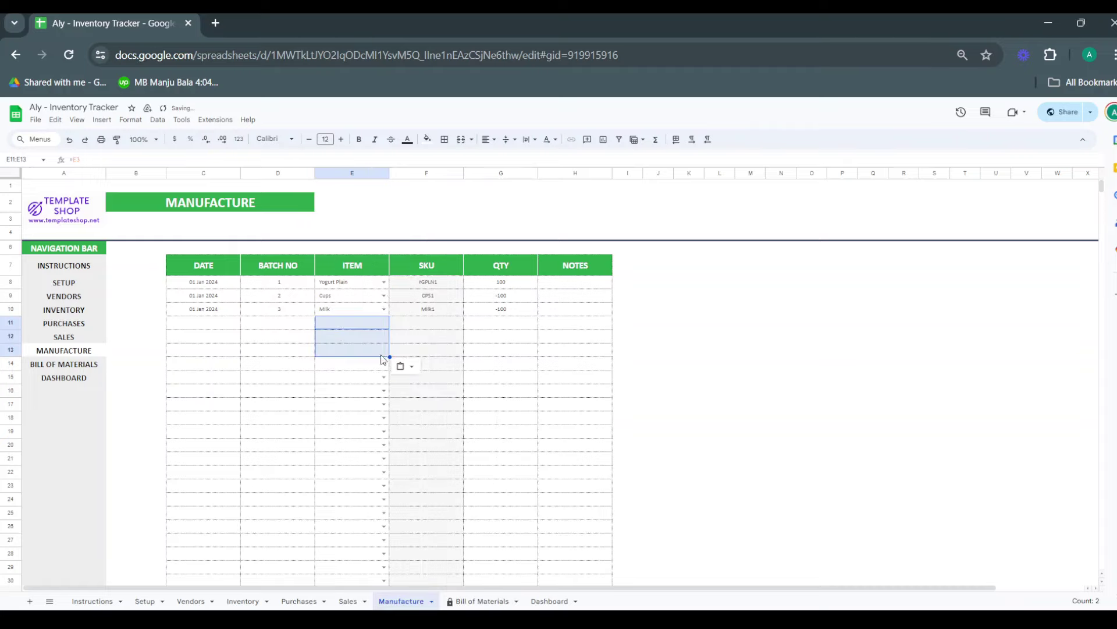
pyautogui.click(411, 368)
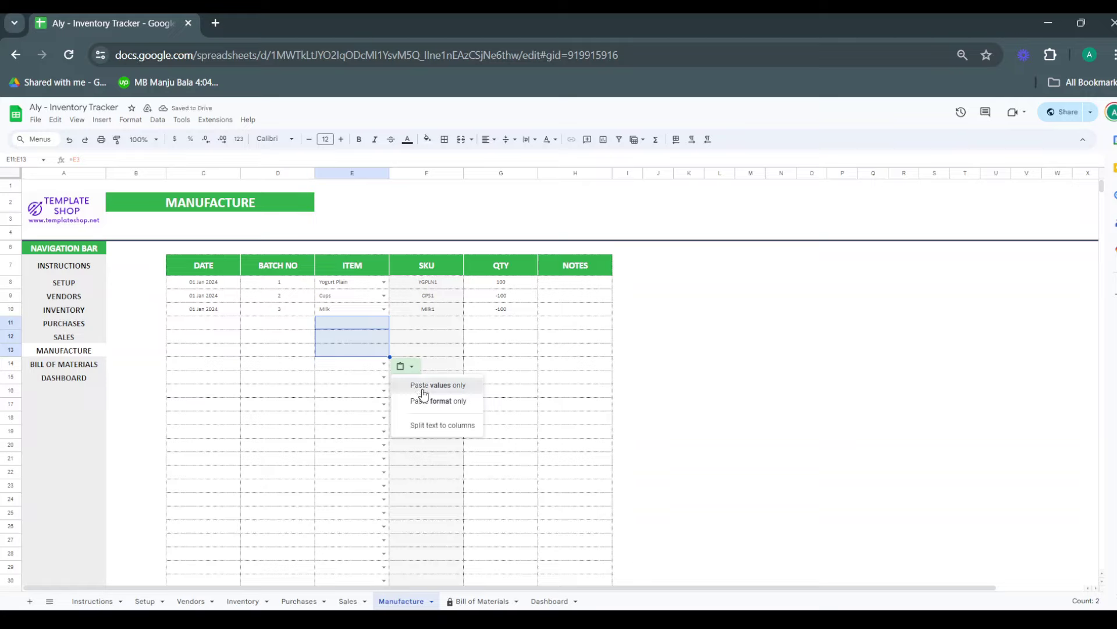
pyautogui.click(420, 385)
pyautogui.click(358, 381)
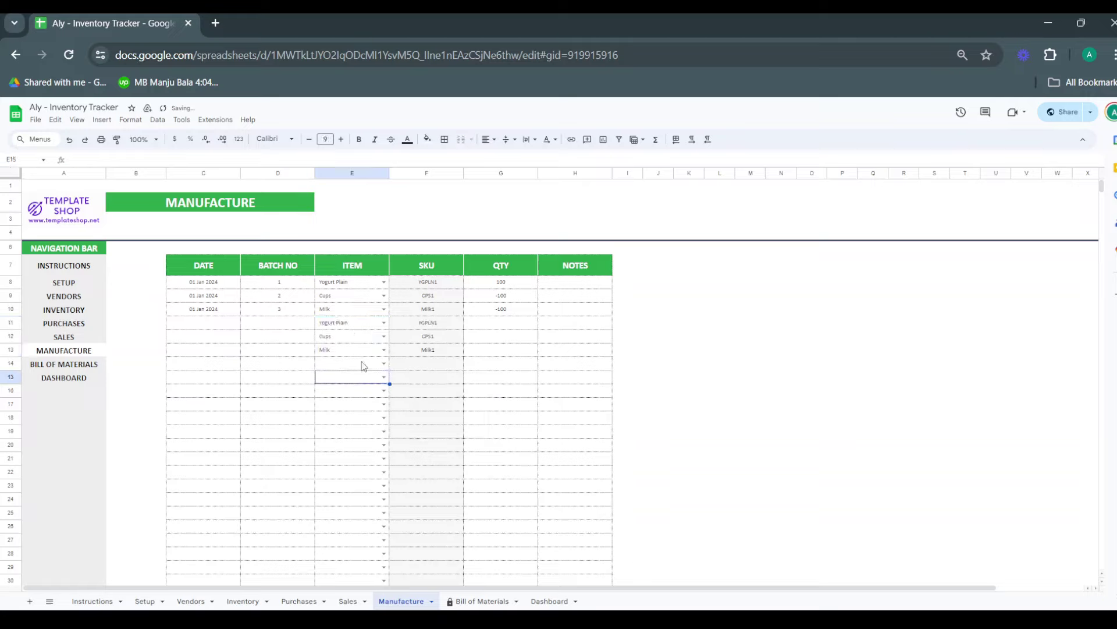
# Enter the date 4/14 for the new Yogurt Plain row and copy it to the Cups row below
pyautogui.click(211, 325)
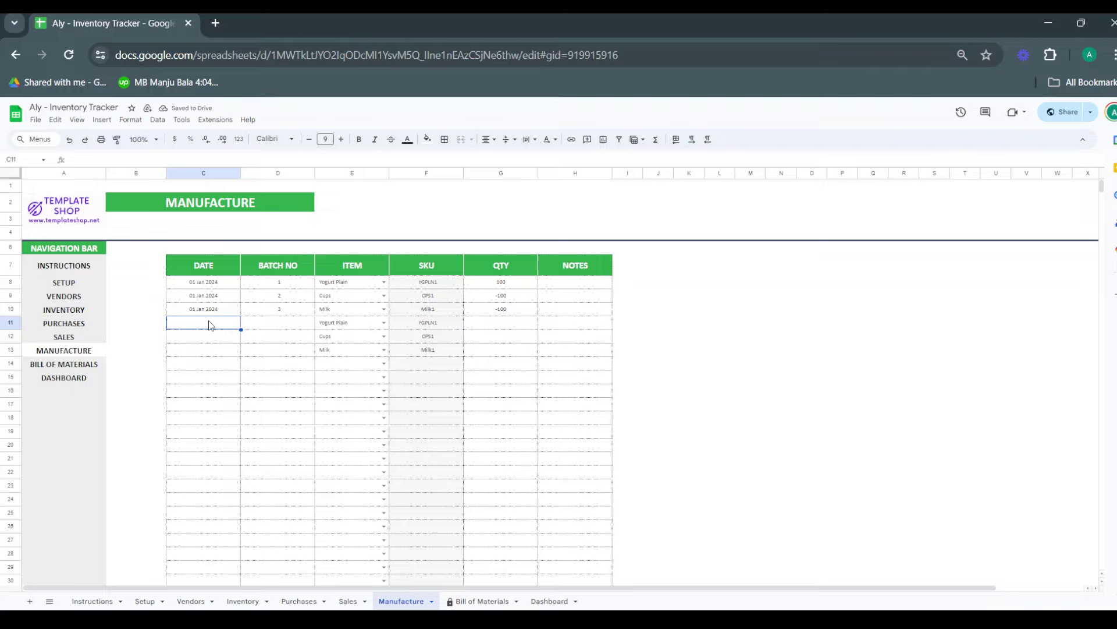
pyautogui.write('4/14')
pyautogui.press('Return')
pyautogui.press('Up')
pyautogui.hotkey('ctrl', 'c')
pyautogui.press('Down')
pyautogui.hotkey('ctrl', 'v')
# Enter batch numbers 4, 5 and 6 for the new Yogurt Plain, Cups and Milk rows
pyautogui.press('Right')
pyautogui.press('Up')
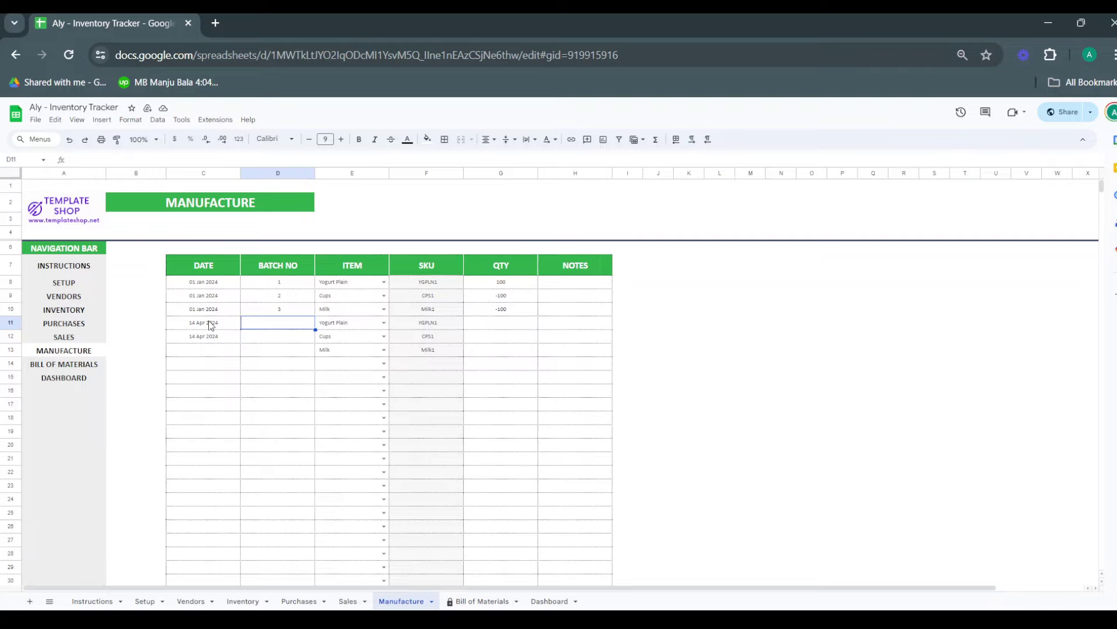
pyautogui.write('4')
pyautogui.press('Return')
pyautogui.write('5')
pyautogui.press('Return')
pyautogui.press('Up')
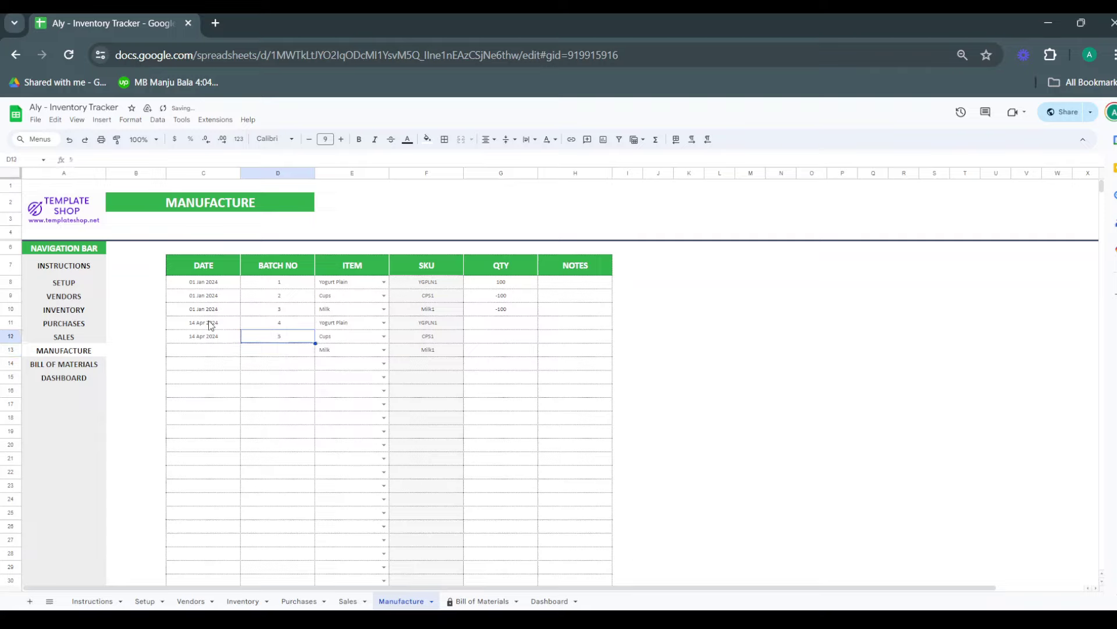
pyautogui.press('Up')
pyautogui.press('Down')
pyautogui.press('Down')
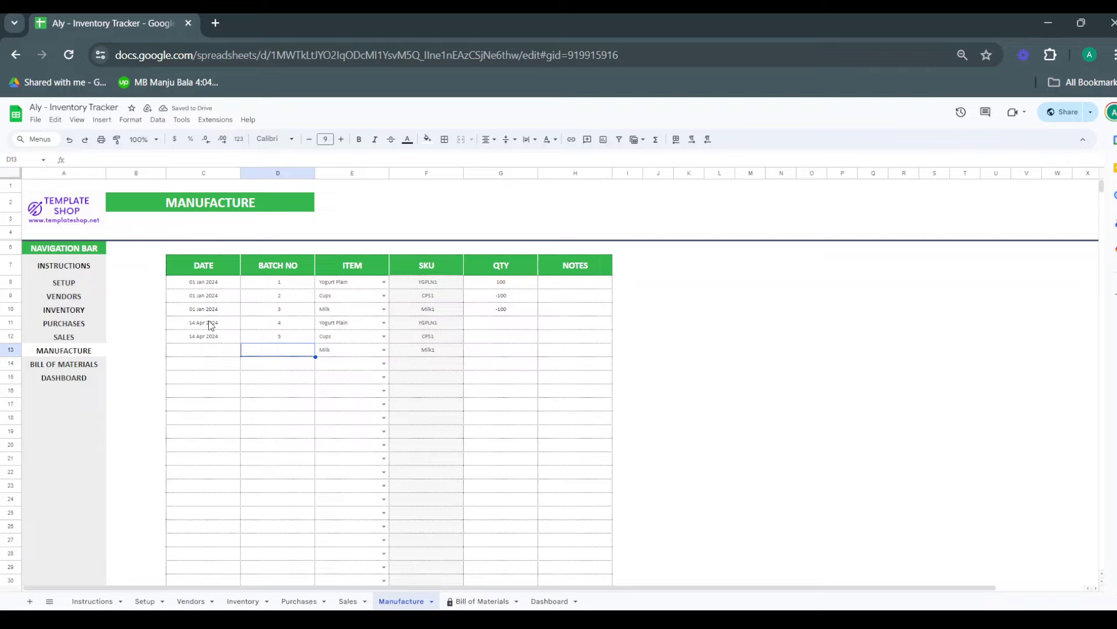
pyautogui.write('6')
pyautogui.press('Return')
pyautogui.press('Up')
# Copy the 14 Apr 2024 date from the Cups row to the new Milk row
pyautogui.press('Left')
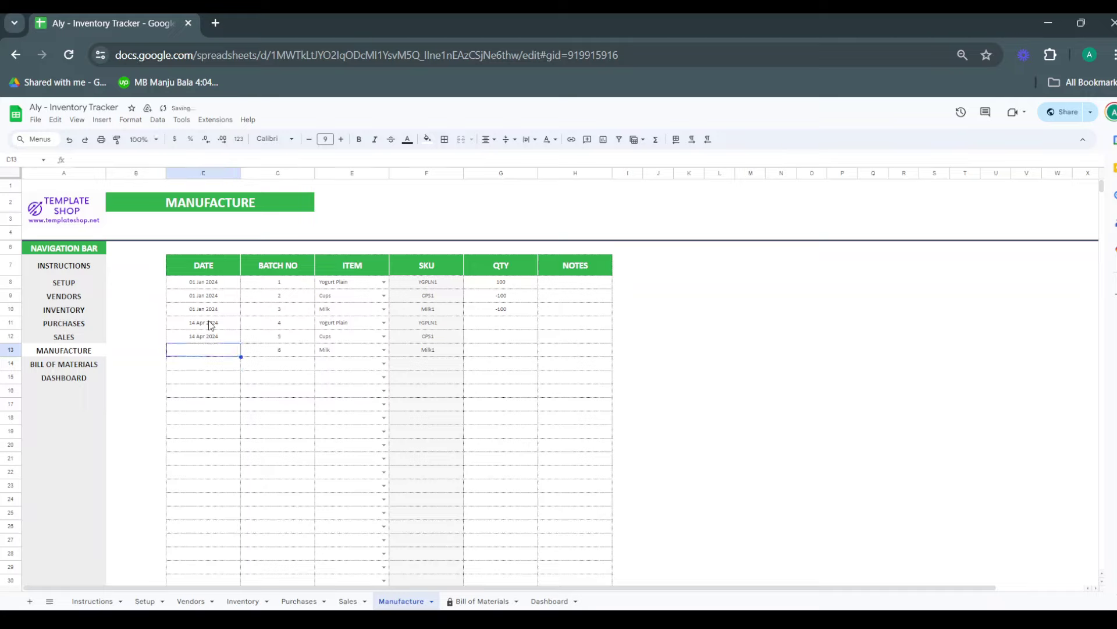
pyautogui.press('Up')
pyautogui.hotkey('ctrl', 'c')
pyautogui.press('Down')
pyautogui.hotkey('ctrl', 'v')
# Copy the calculated quantities for Yogurt Plain, Cups and Milk from the Bill of Materials sheet's transfer list
pyautogui.press('Right')
pyautogui.press('Right')
pyautogui.press('Right')
pyautogui.press('Right')
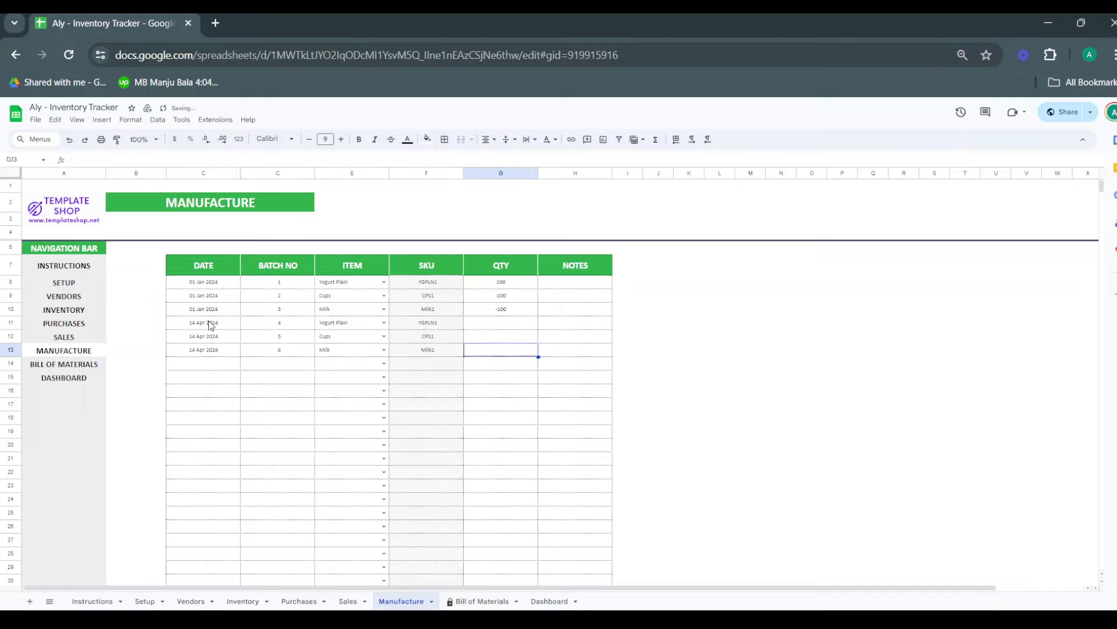
pyautogui.press('Up')
pyautogui.press('Up')
pyautogui.press('Up')
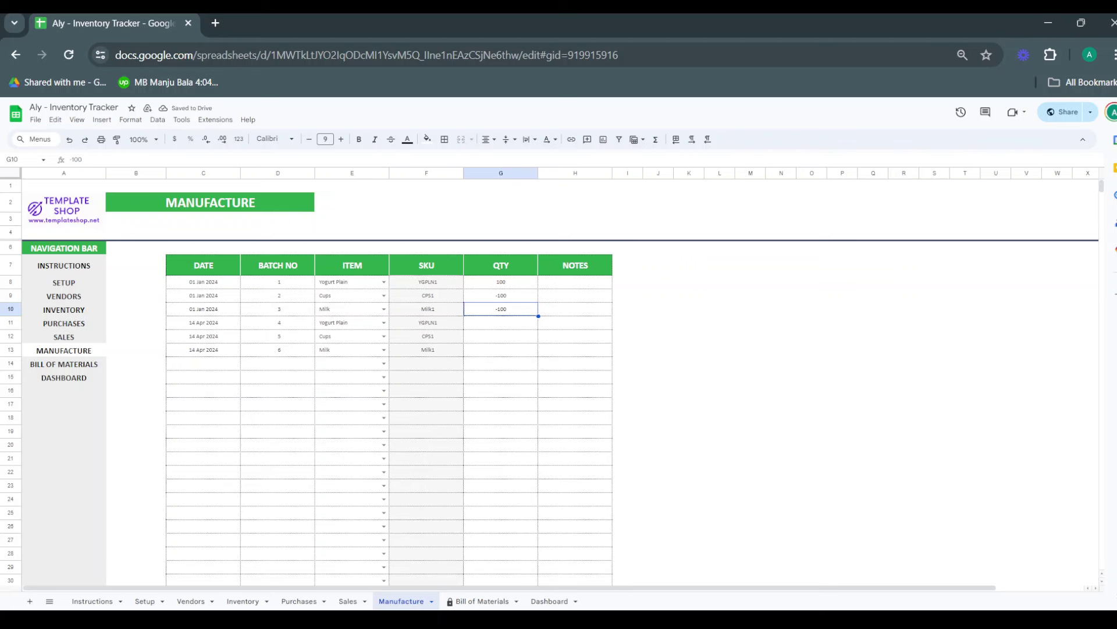
pyautogui.click(479, 601)
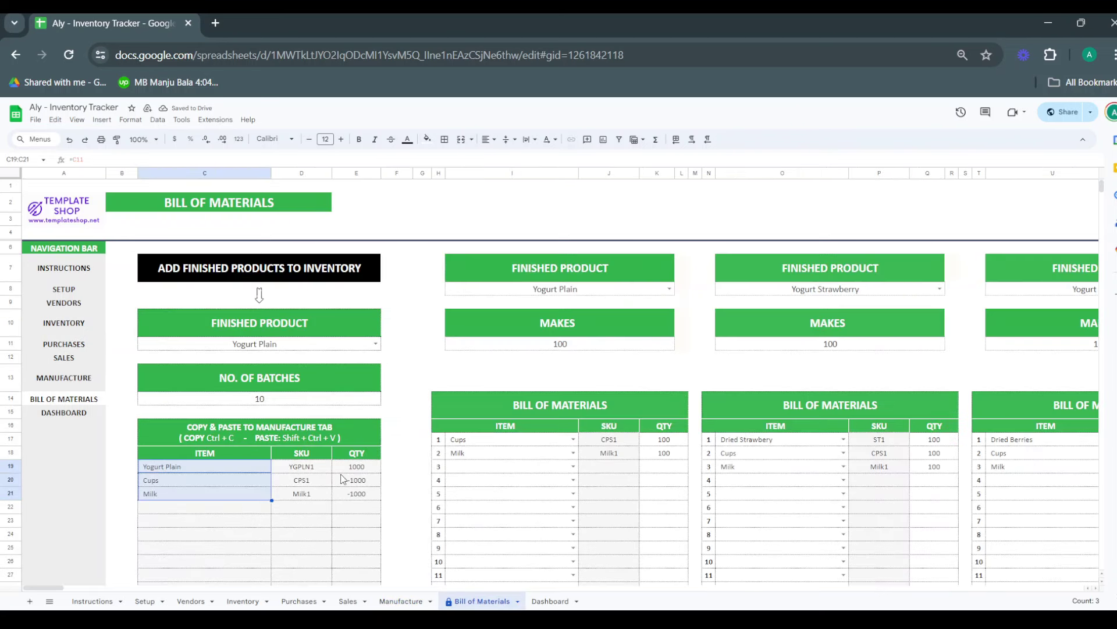
pyautogui.moveTo(355, 466); pyautogui.dragTo(358, 496)
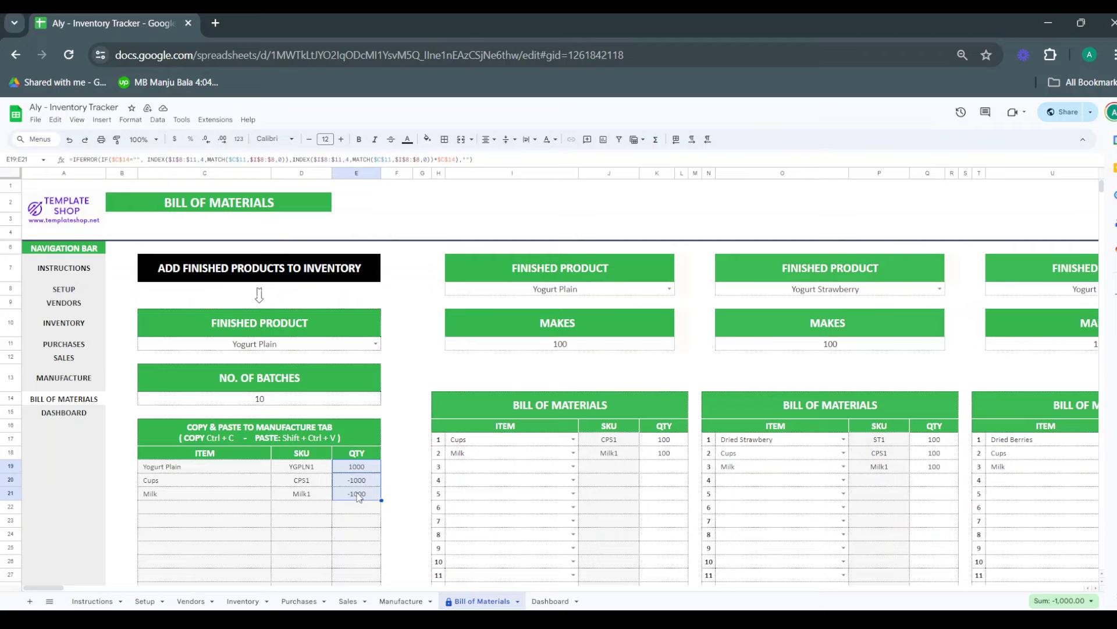
# Paste the quantities 1000, -1000 and -1000 as values only into the three new Manufacture rows
pyautogui.click(401, 601)
pyautogui.click(498, 330)
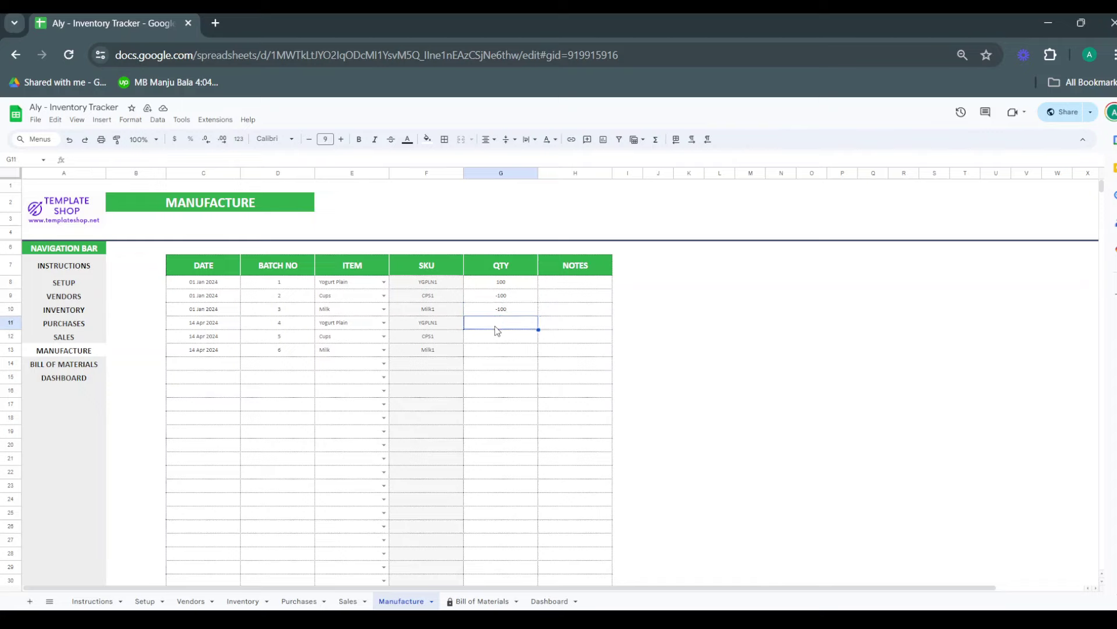
pyautogui.rightClick(497, 330)
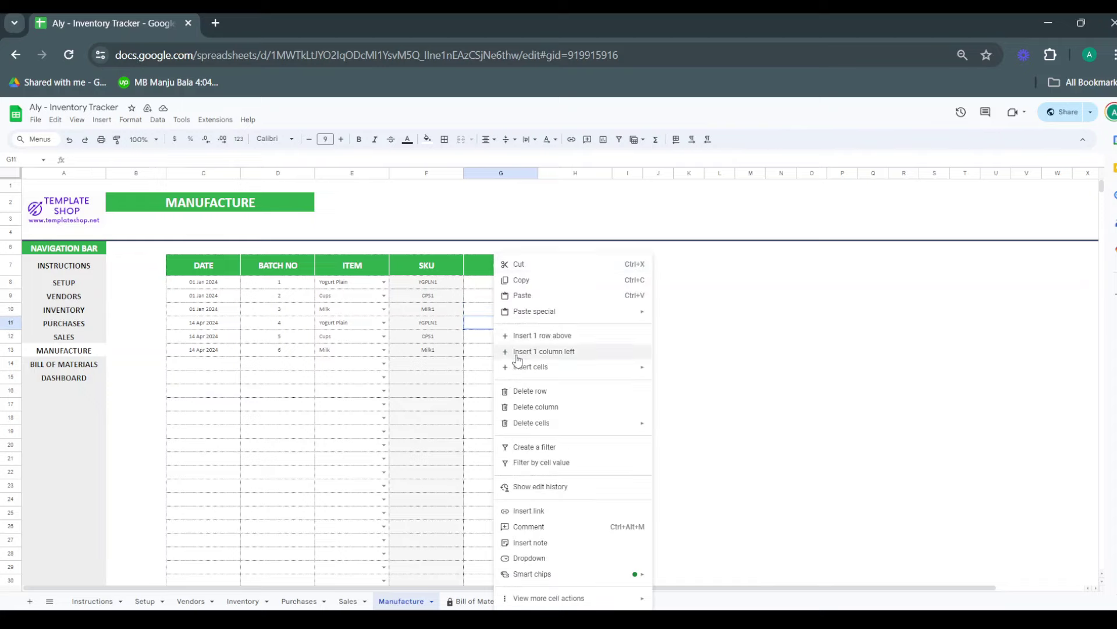
pyautogui.click(557, 301)
pyautogui.click(550, 367)
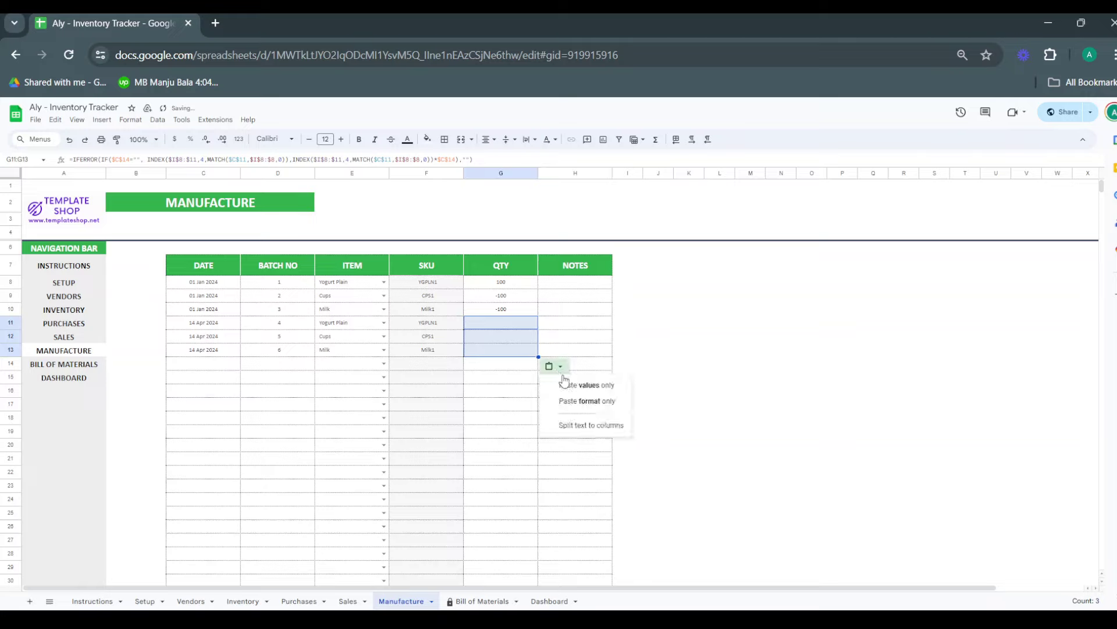
pyautogui.click(564, 384)
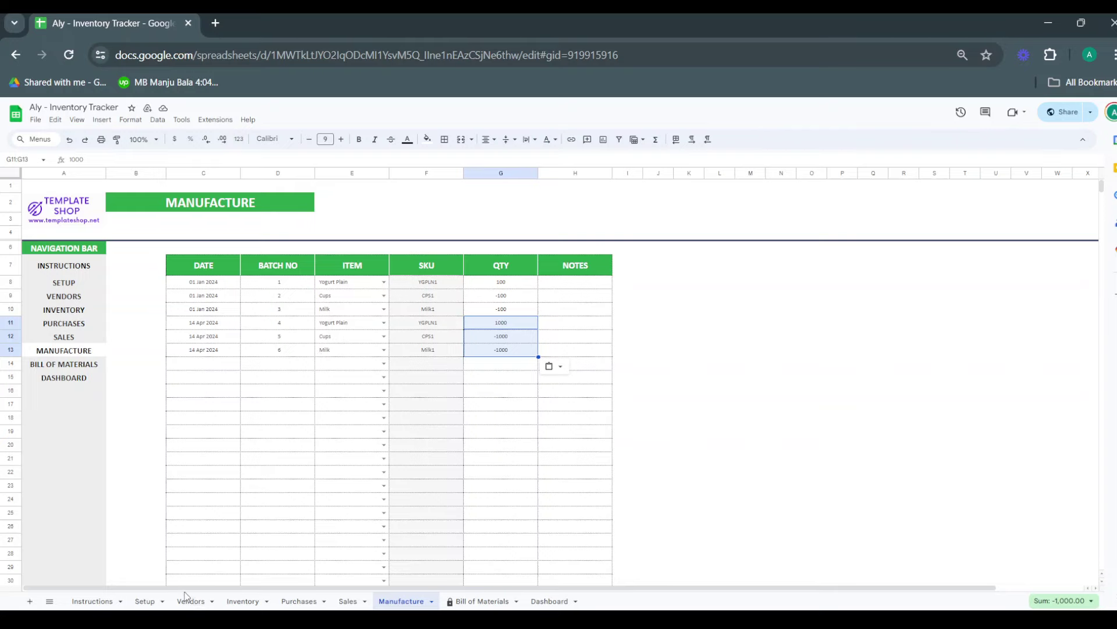
# Check the on-hand quantity of Yogurt Plain in the Inventory sheet
pyautogui.click(231, 603)
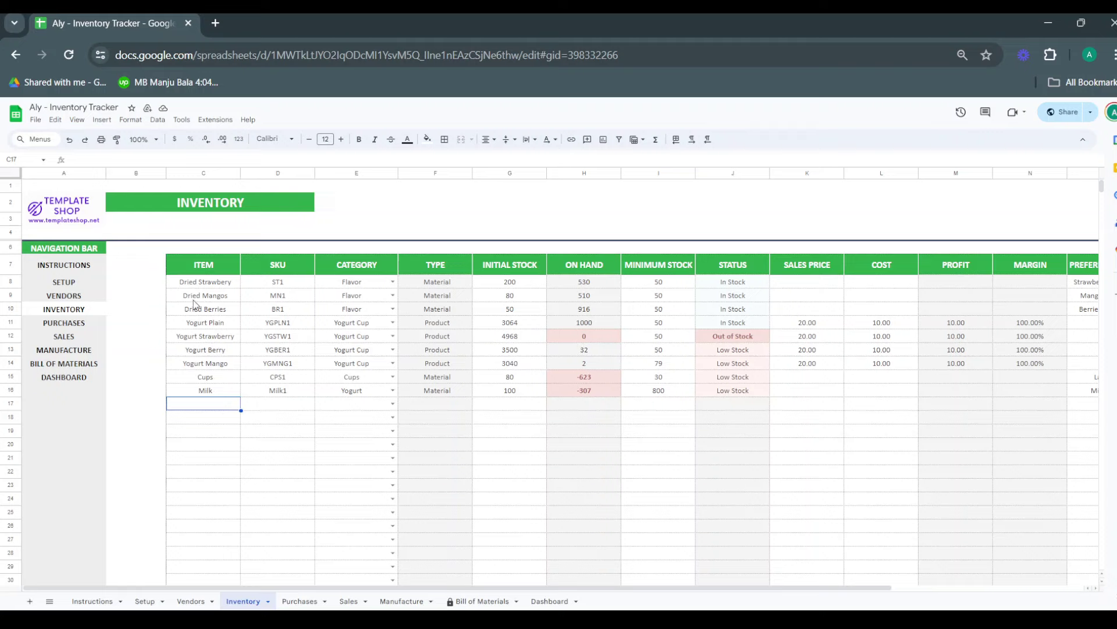
pyautogui.click(224, 342)
pyautogui.press('Right')
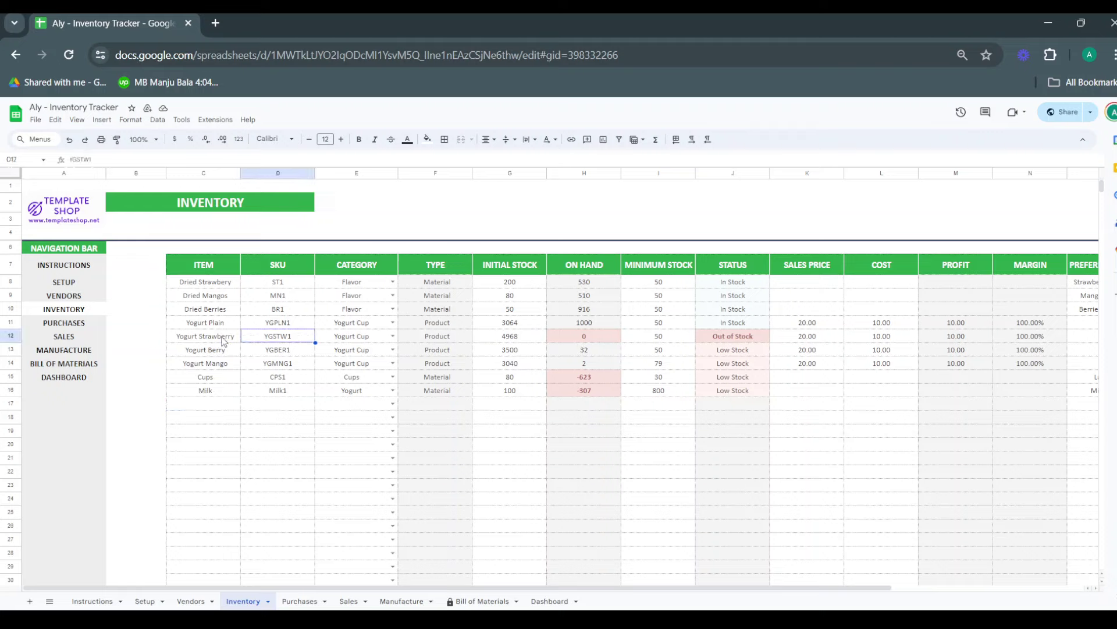
pyautogui.press('Up')
pyautogui.press('Right')
pyautogui.press('Right')
pyautogui.press('Right')
pyautogui.press('Right')
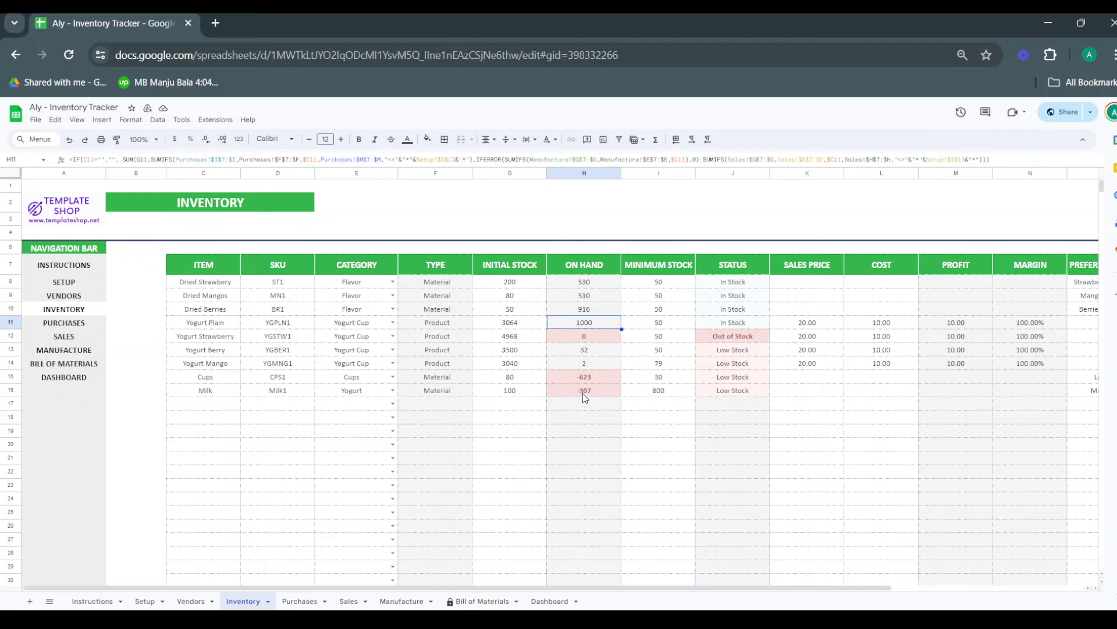
# Undo the 14 Apr 2024 entries for Yogurt Plain, Cups and Milk in the Manufacture sheet
pyautogui.click(403, 601)
pyautogui.click(494, 459)
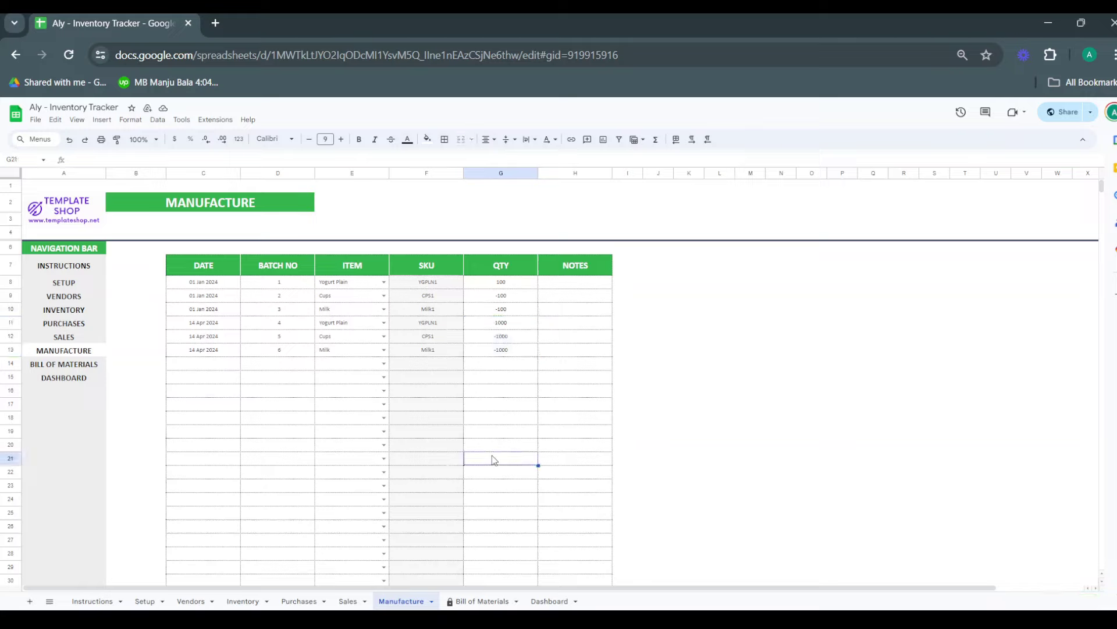
pyautogui.hotkey('ctrl', 'z')
pyautogui.hotkey('ctrl', 'z')
pyautogui.hotkey('ctrl', 'z')
pyautogui.hotkey('ctrl', 'z')
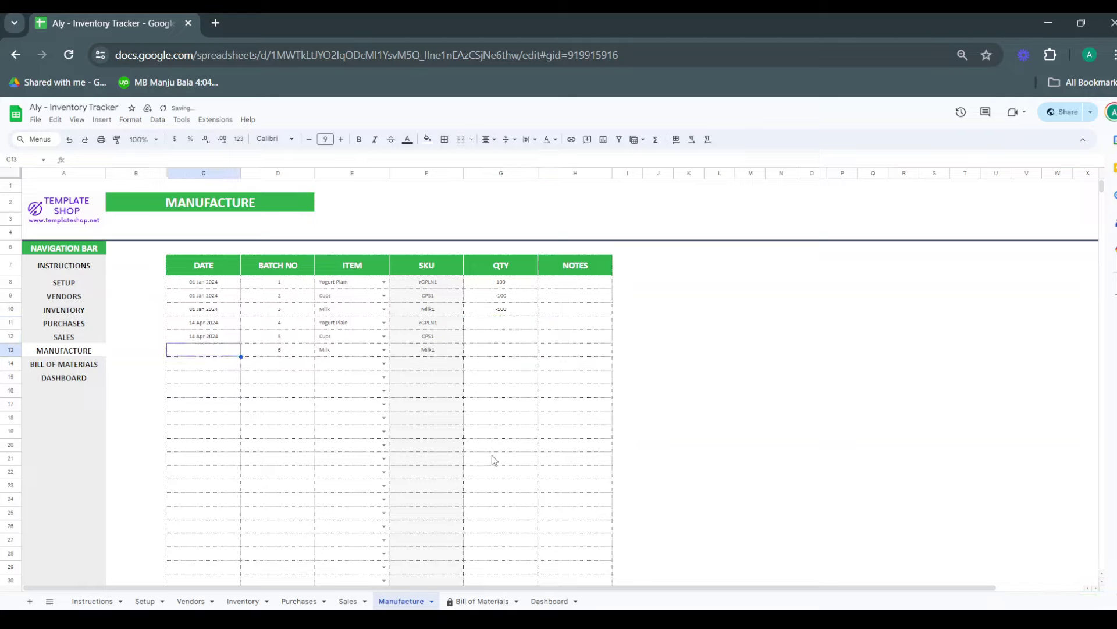
pyautogui.hotkey('ctrl', 'z')
pyautogui.hotkey('ctrl', 'z')
pyautogui.hotkey('ctrl', 'z')
pyautogui.hotkey('ctrl', 'z')
pyautogui.hotkey('ctrl', 'z')
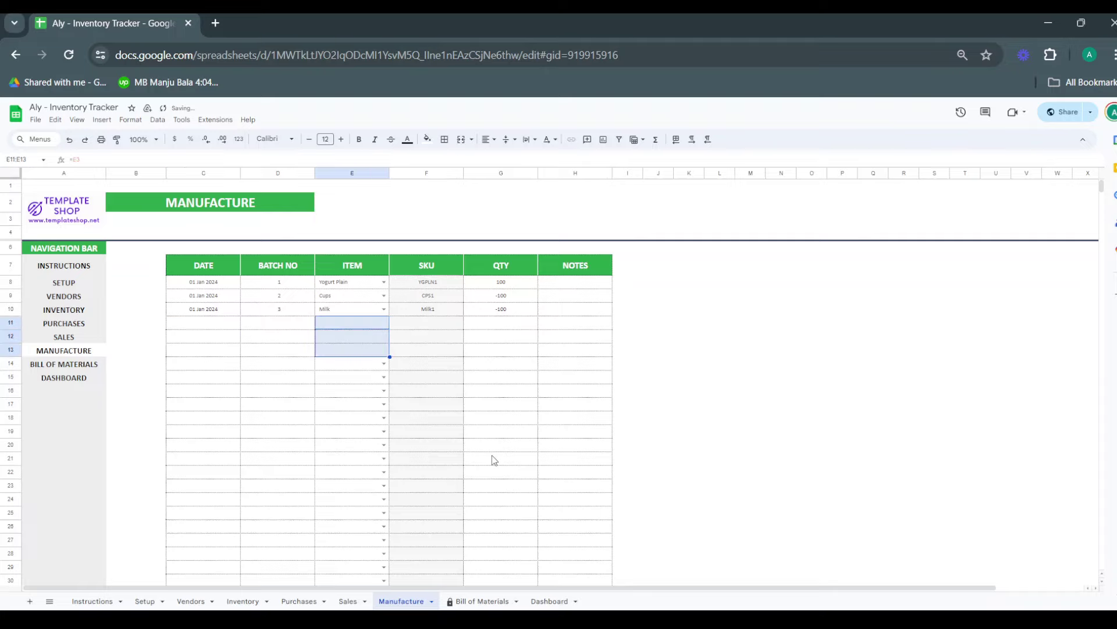
pyautogui.click(344, 391)
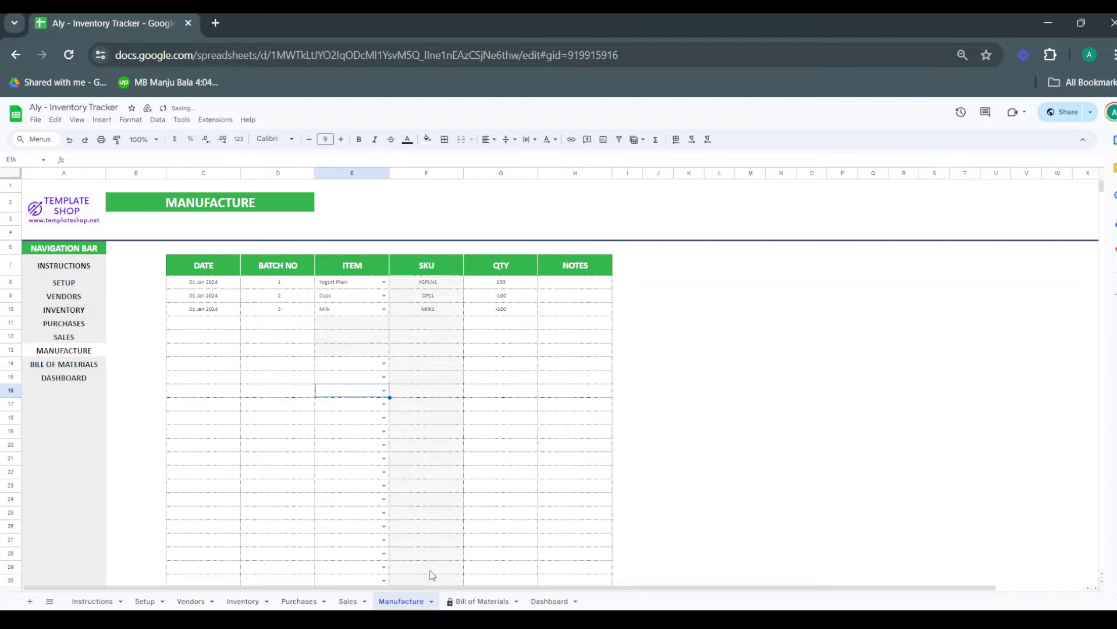
# Examine the total products, total materials, quantity in stock and quantity sold figures on the Dashboard sheet
pyautogui.click(482, 601)
pyautogui.click(550, 602)
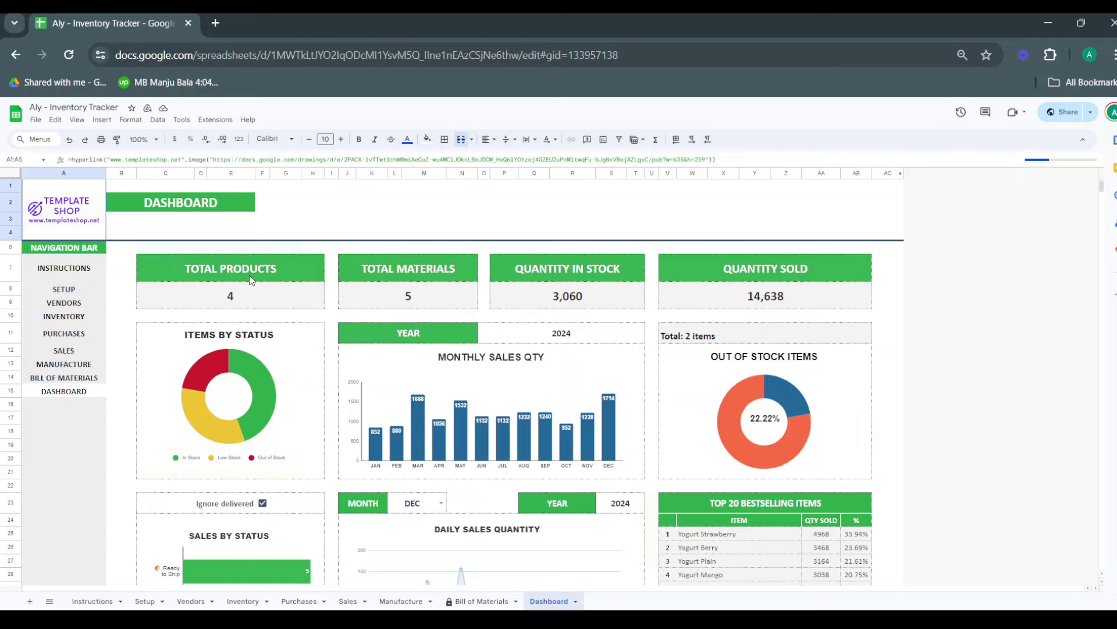
pyautogui.click(249, 275)
pyautogui.press('Down')
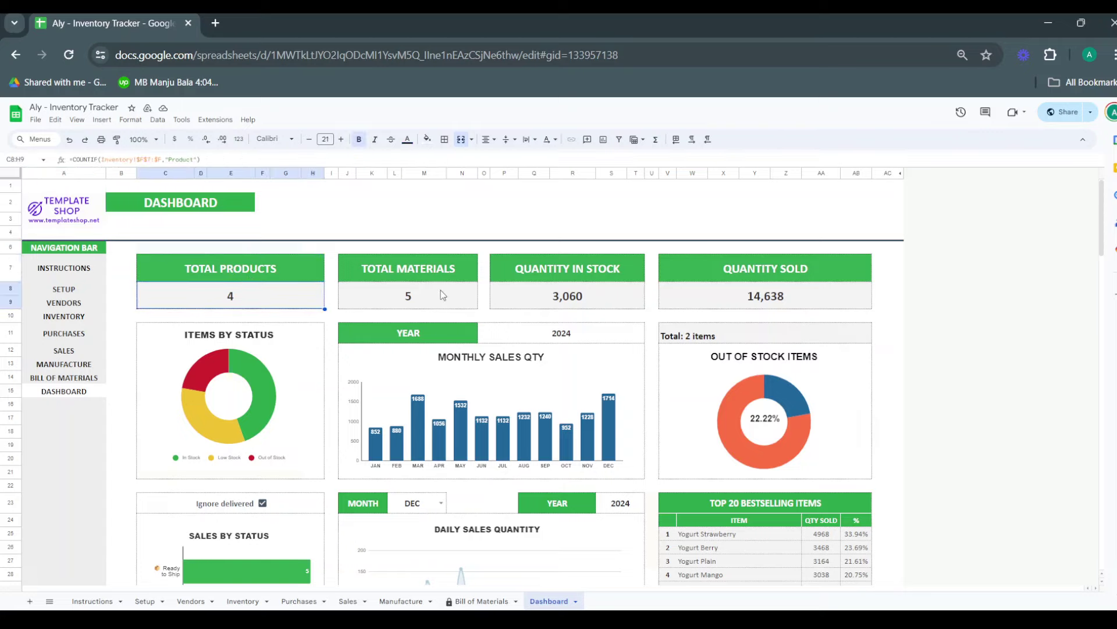
pyautogui.click(441, 291)
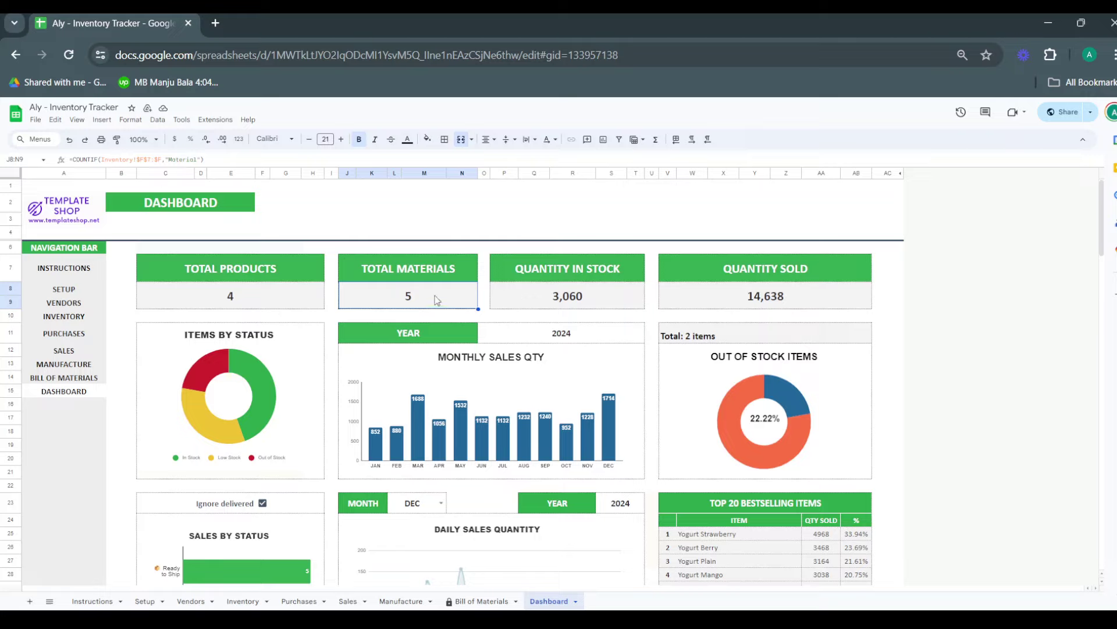
pyautogui.click(272, 294)
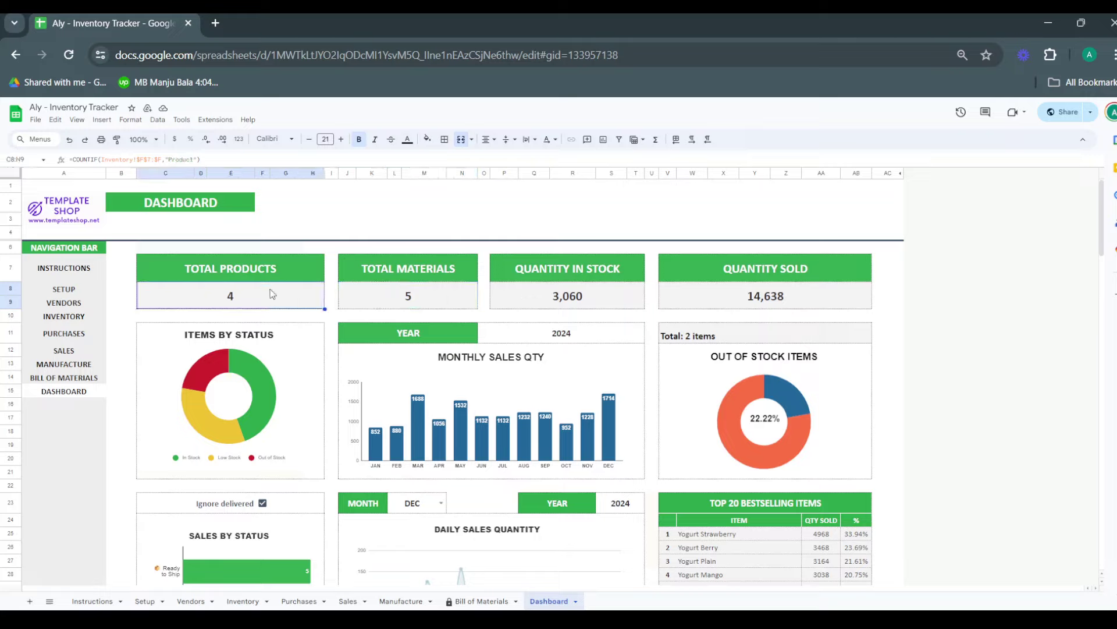
pyautogui.click(592, 291)
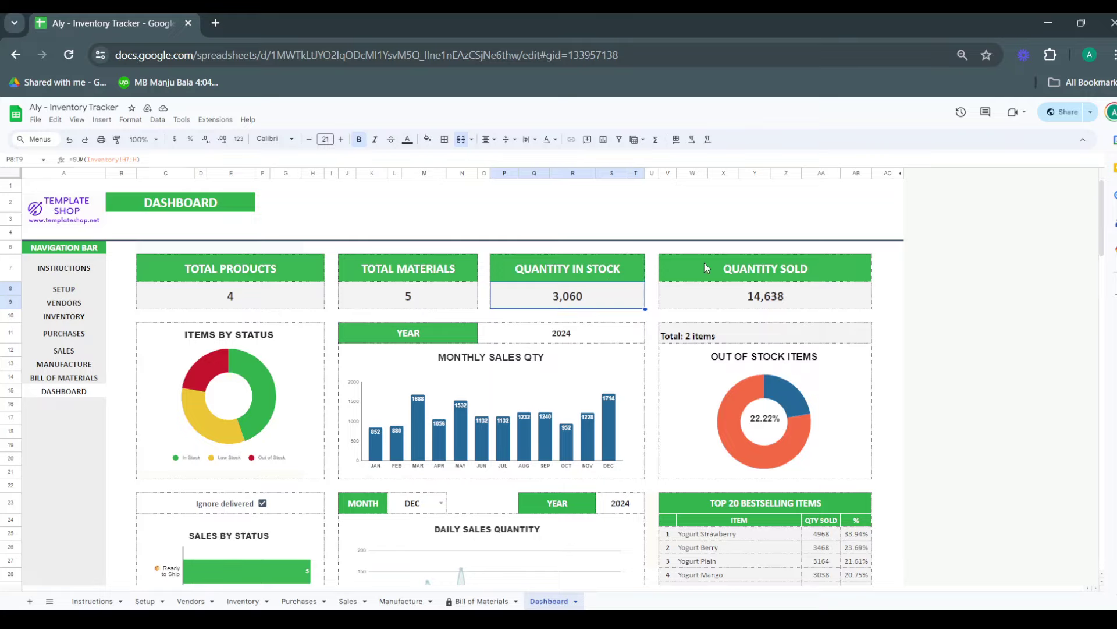
pyautogui.click(761, 296)
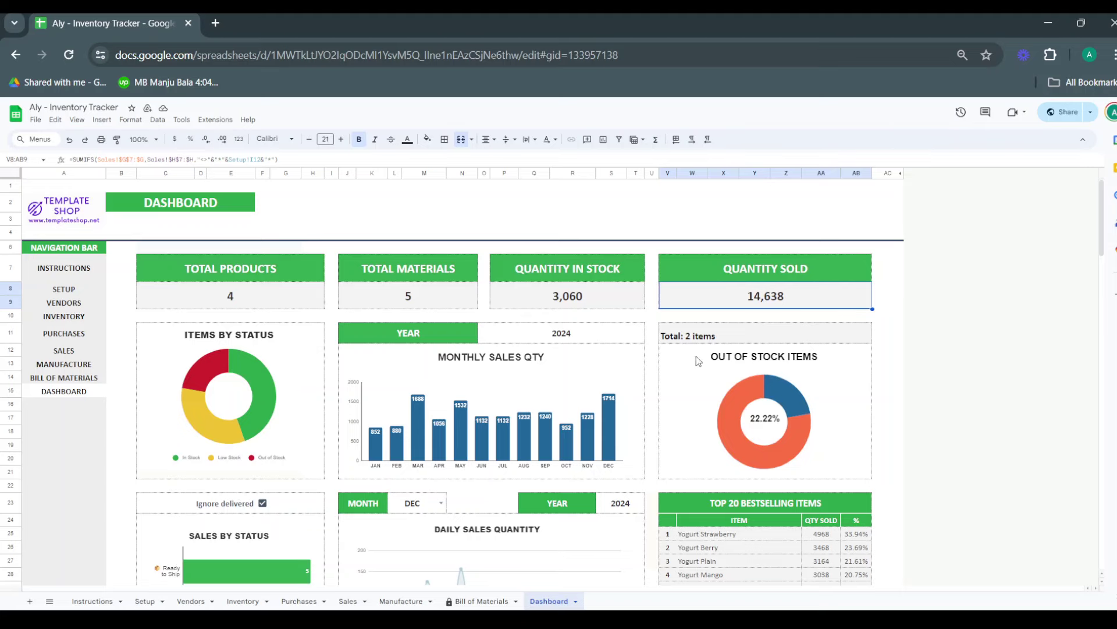
# Check the year set for the Monthly Sales Qty chart on the Dashboard
pyautogui.scroll(-3, 569, 339)
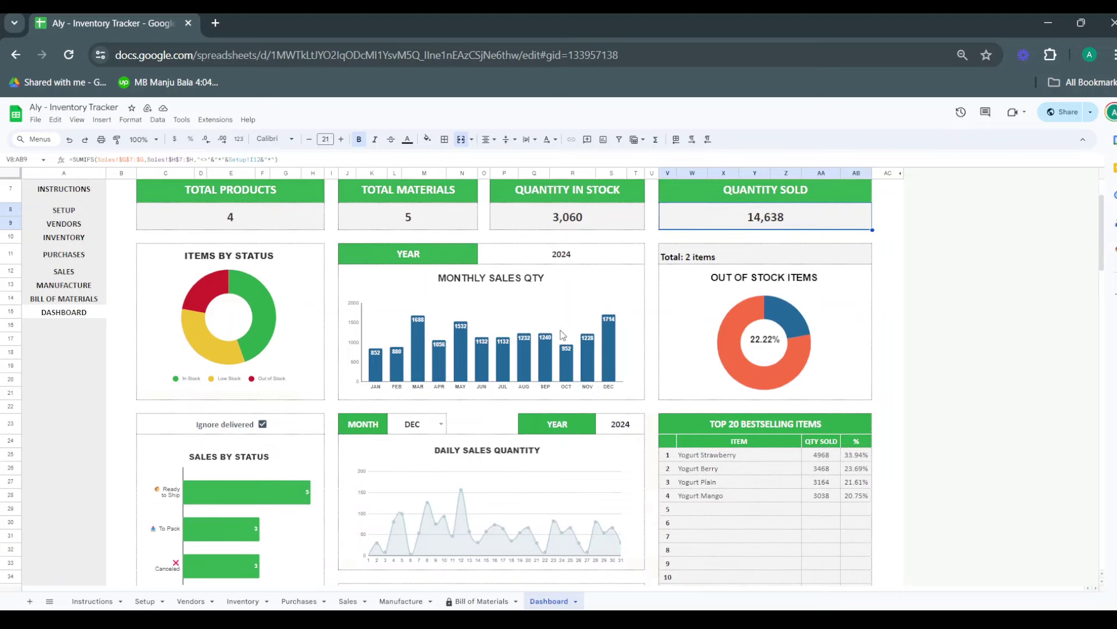
pyautogui.click(592, 236)
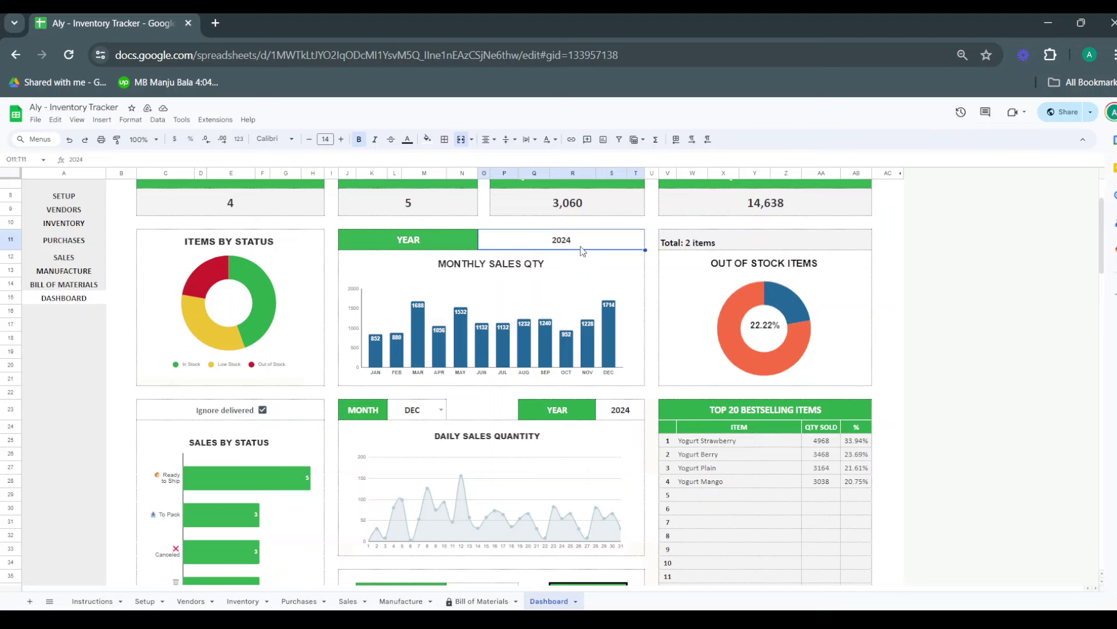
pyautogui.scroll(-1, 438, 395)
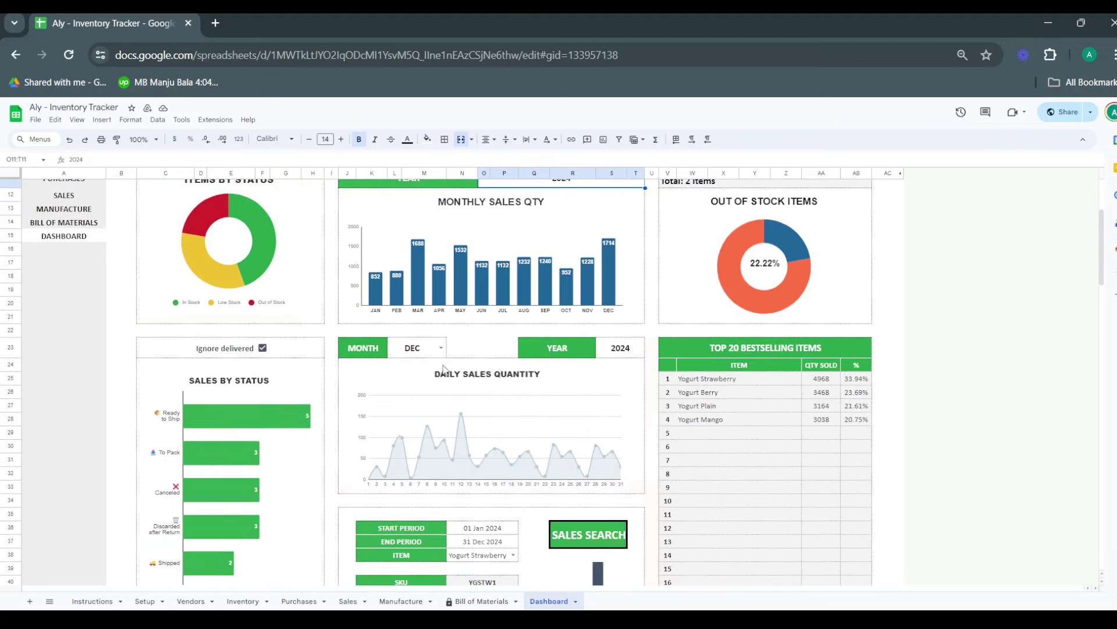
# Switch the Daily Sales Quantity chart's month to MAR, to AUG, and back to DEC
pyautogui.click(442, 349)
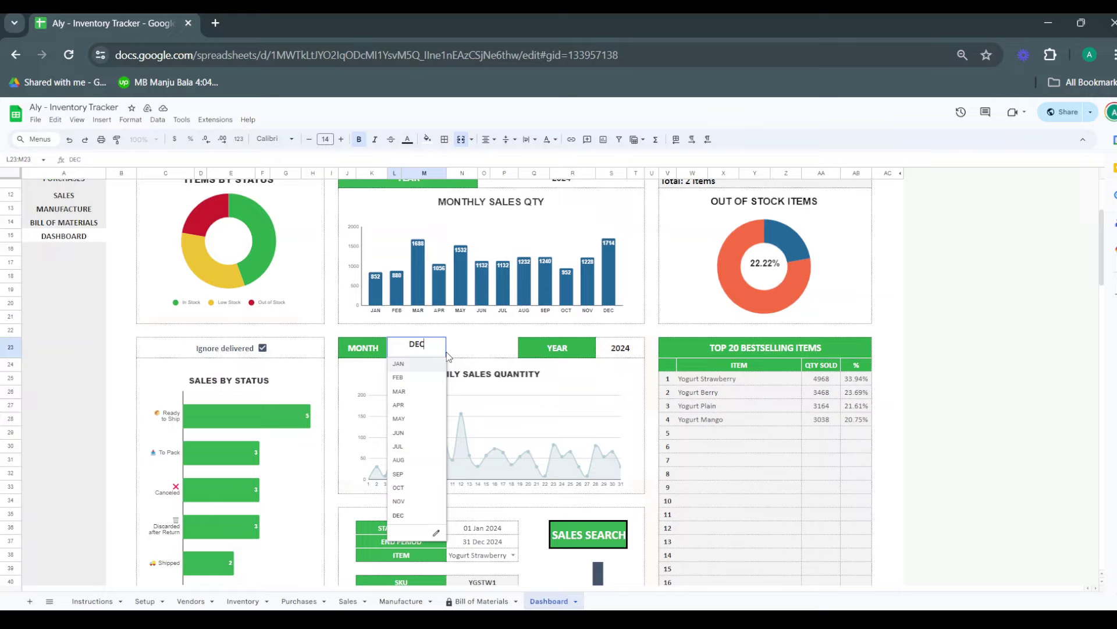
pyautogui.click(416, 393)
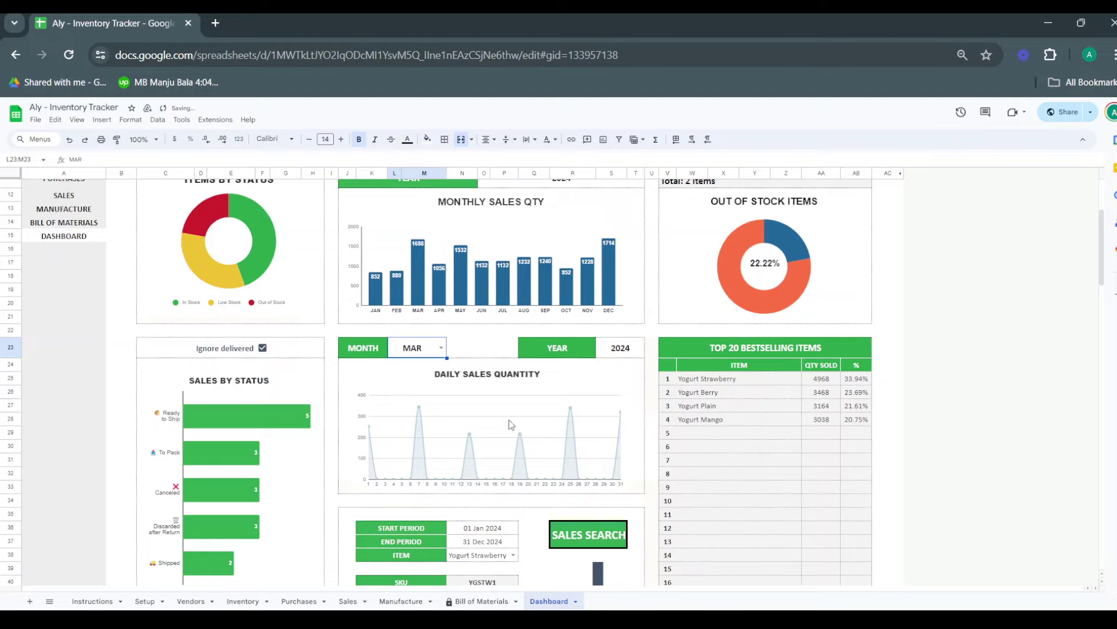
pyautogui.click(439, 348)
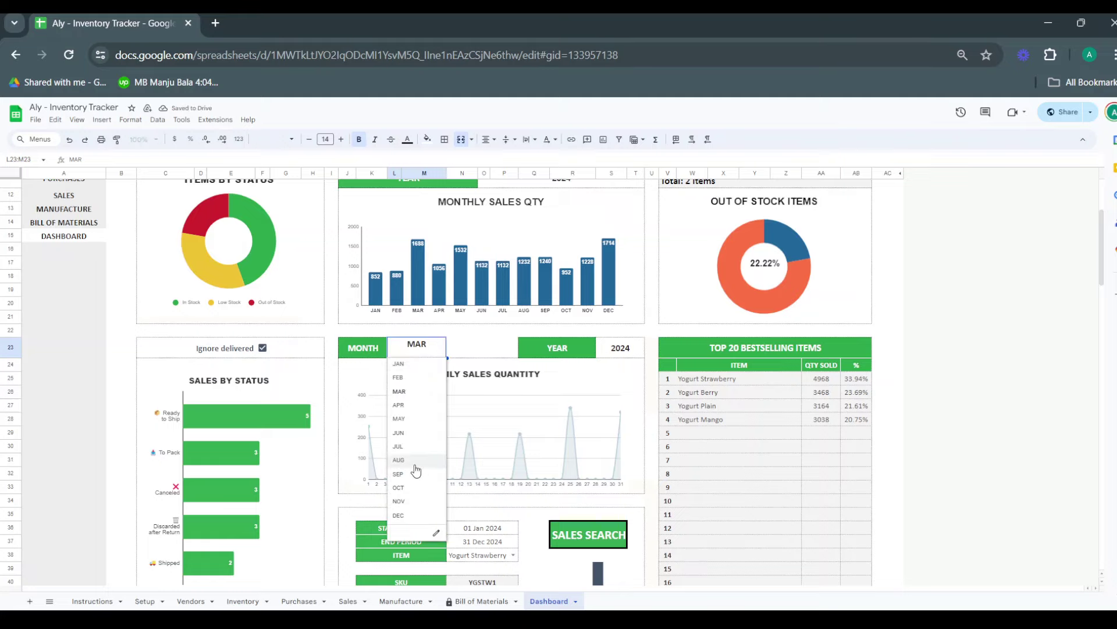
pyautogui.click(416, 468)
pyautogui.click(441, 348)
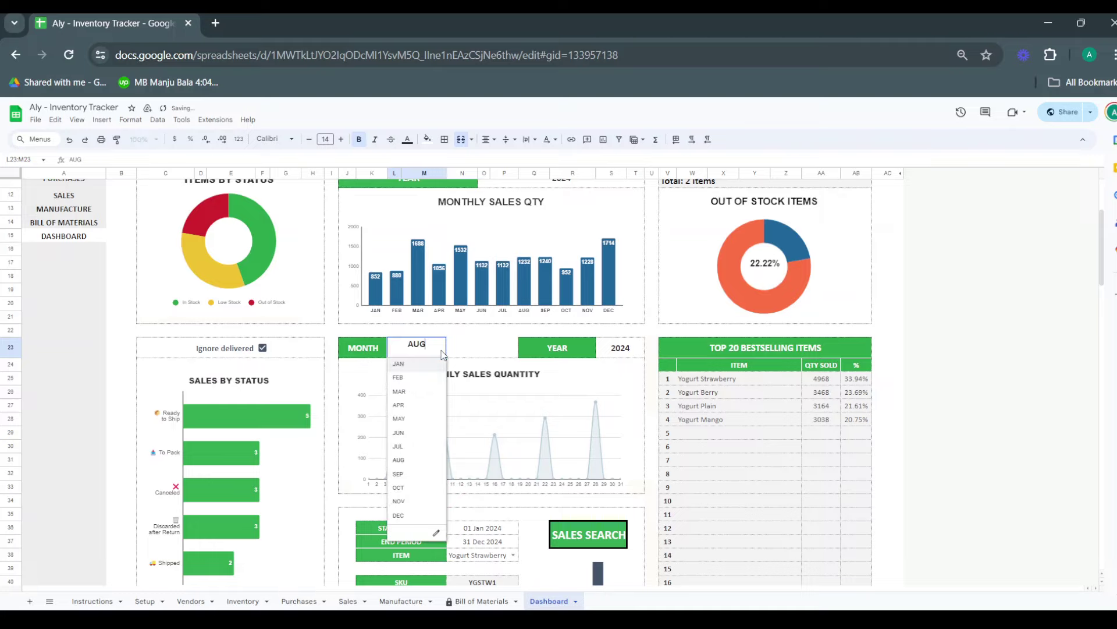
pyautogui.click(415, 516)
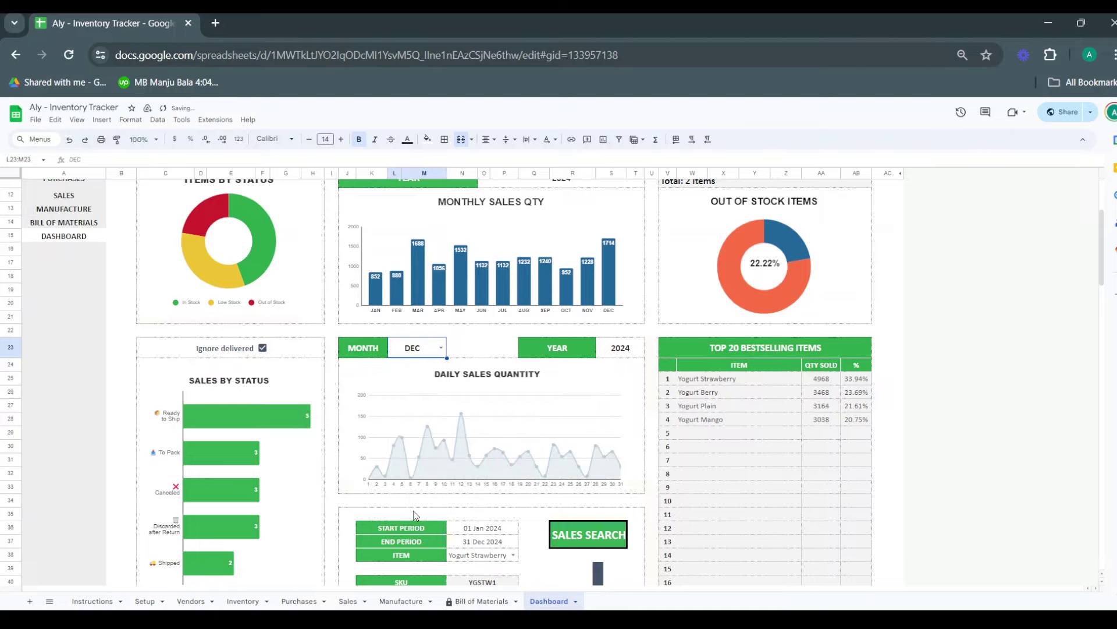
# Compare the Dashboard's out-of-stock items total with the on-hand quantities of Yogurt Plain and Yogurt Strawberry in the Inventory sheet
pyautogui.scroll(2, 558, 394)
pyautogui.scroll(1, 558, 394)
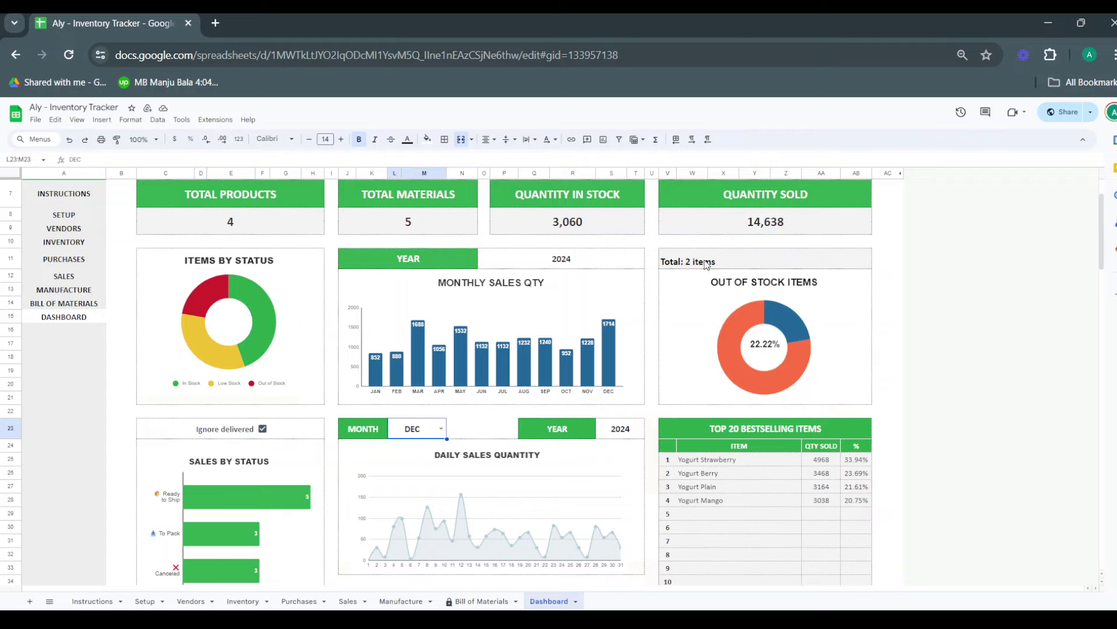
pyautogui.click(738, 262)
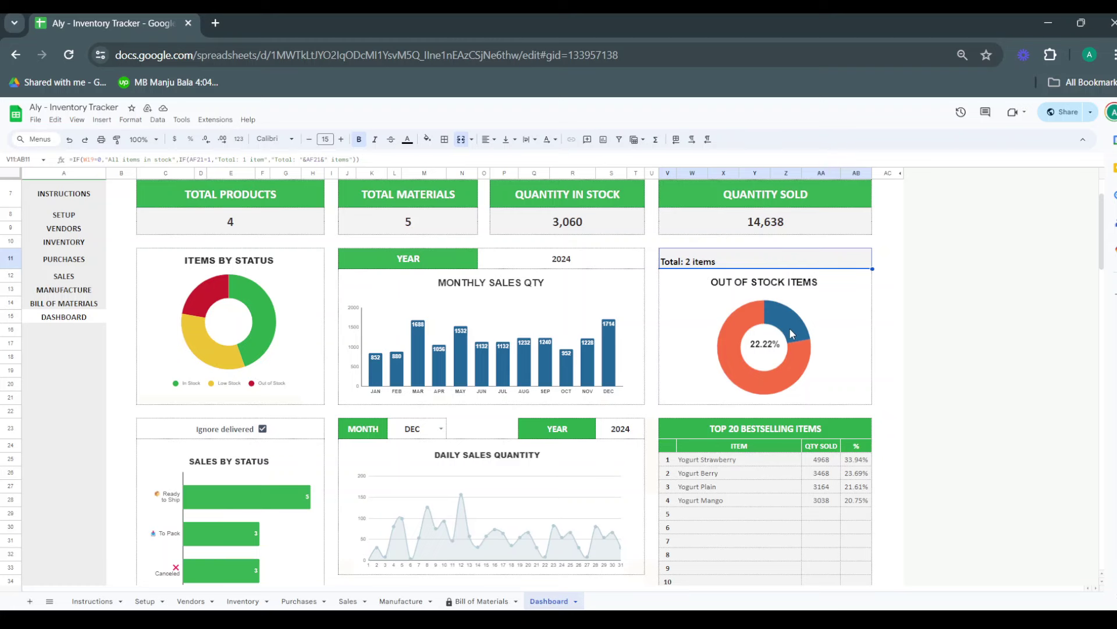
pyautogui.click(239, 601)
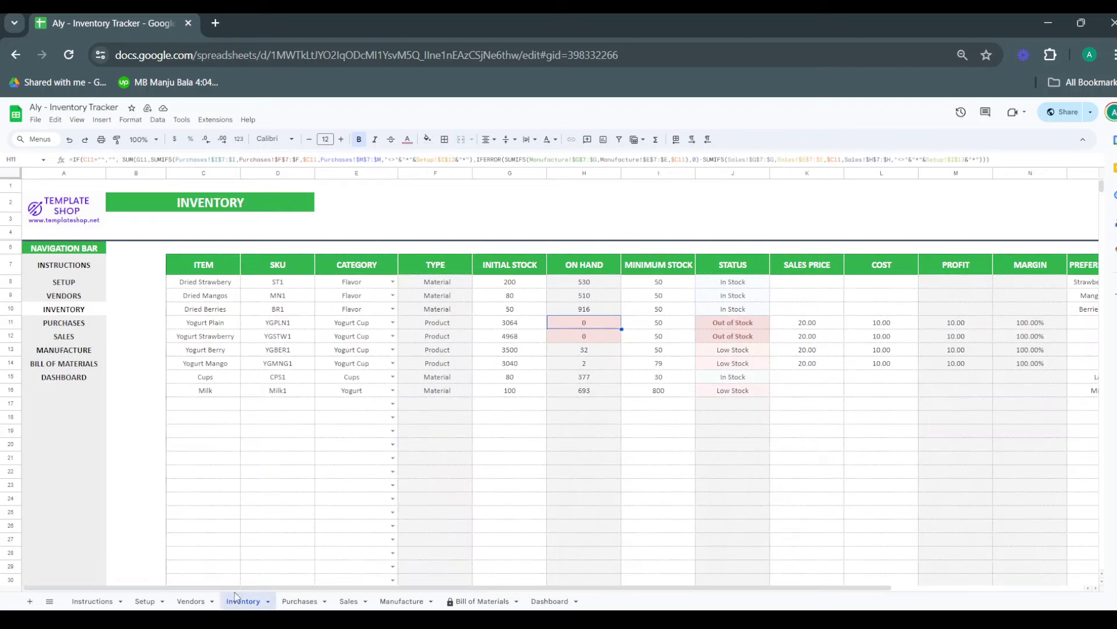
pyautogui.click(591, 329)
pyautogui.click(591, 337)
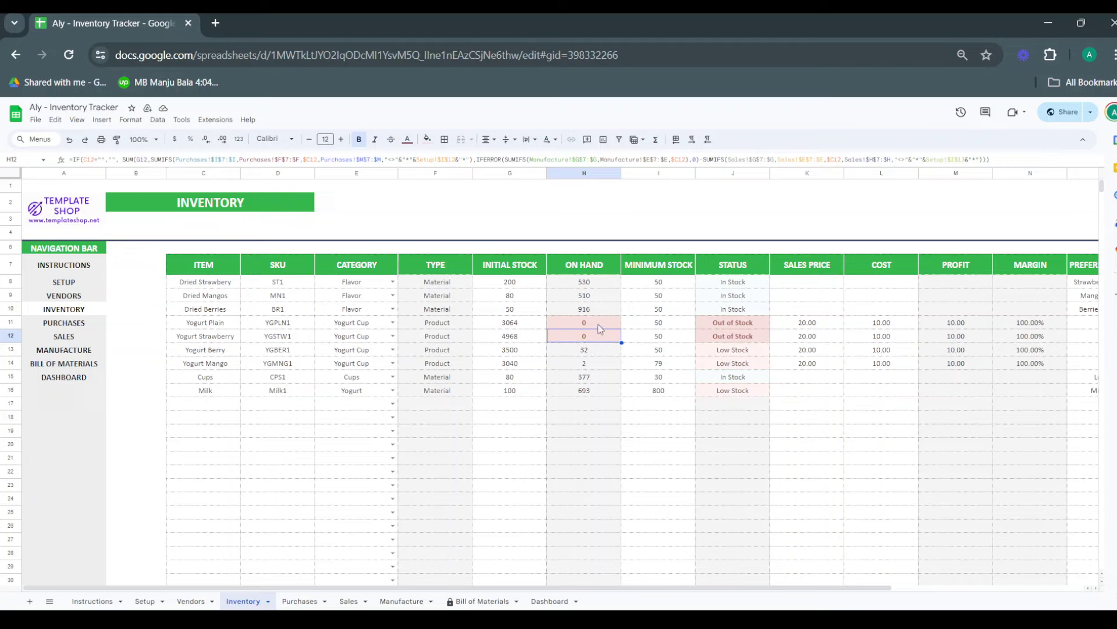
pyautogui.click(599, 326)
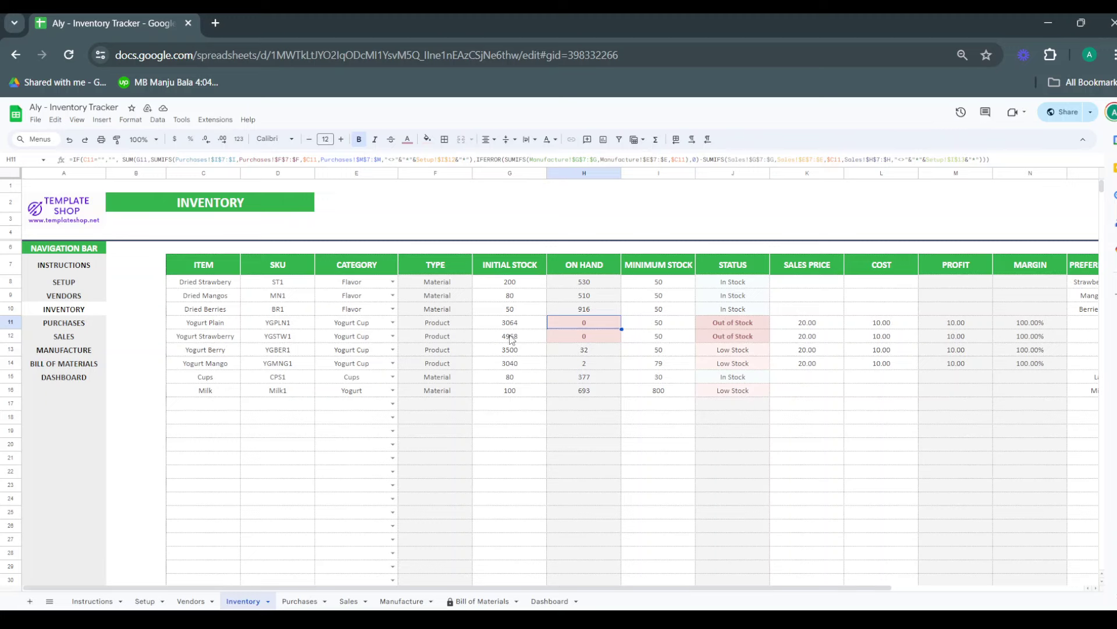
# Restore the item dropdowns in E11 to E13 of the Manufacture sheet by copying the empty dropdown cell E14 into them
pyautogui.click(468, 603)
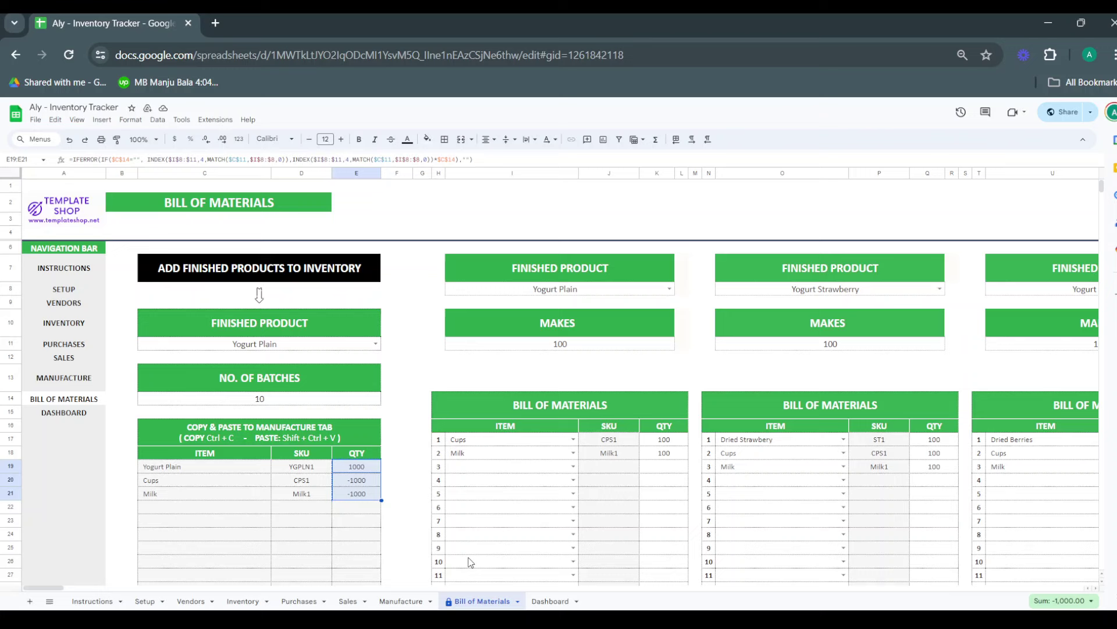
pyautogui.click(411, 605)
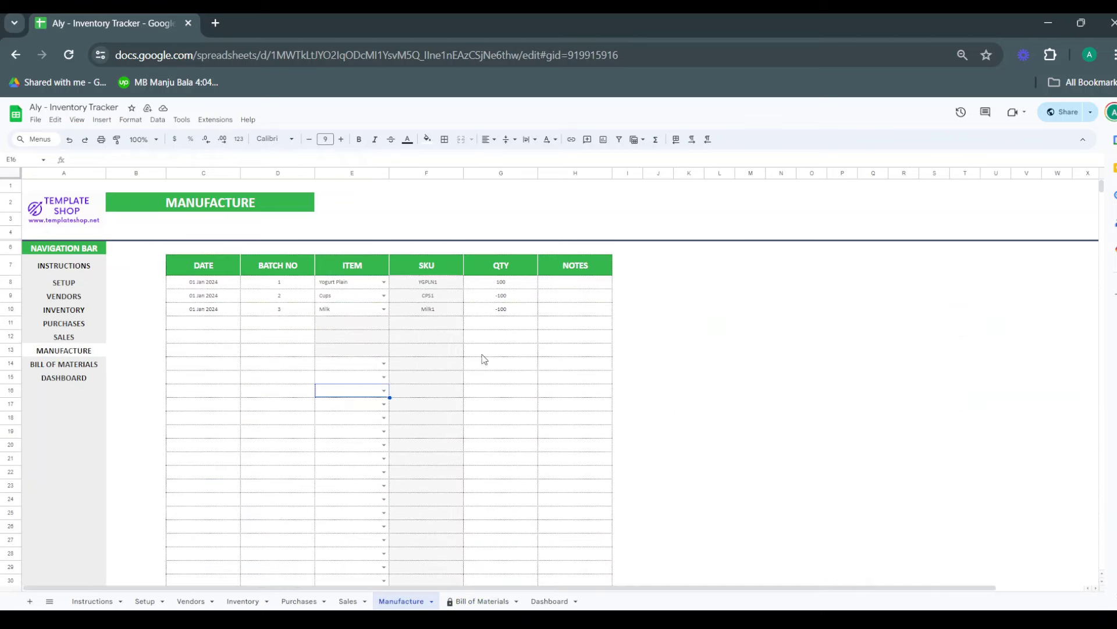
pyautogui.click(343, 406)
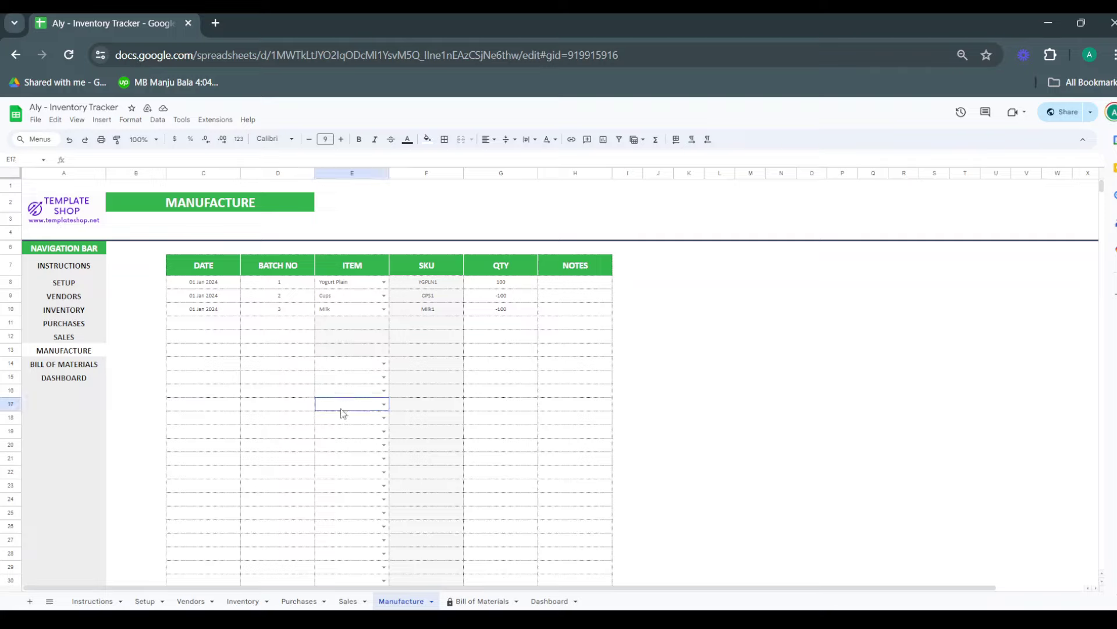
pyautogui.click(365, 369)
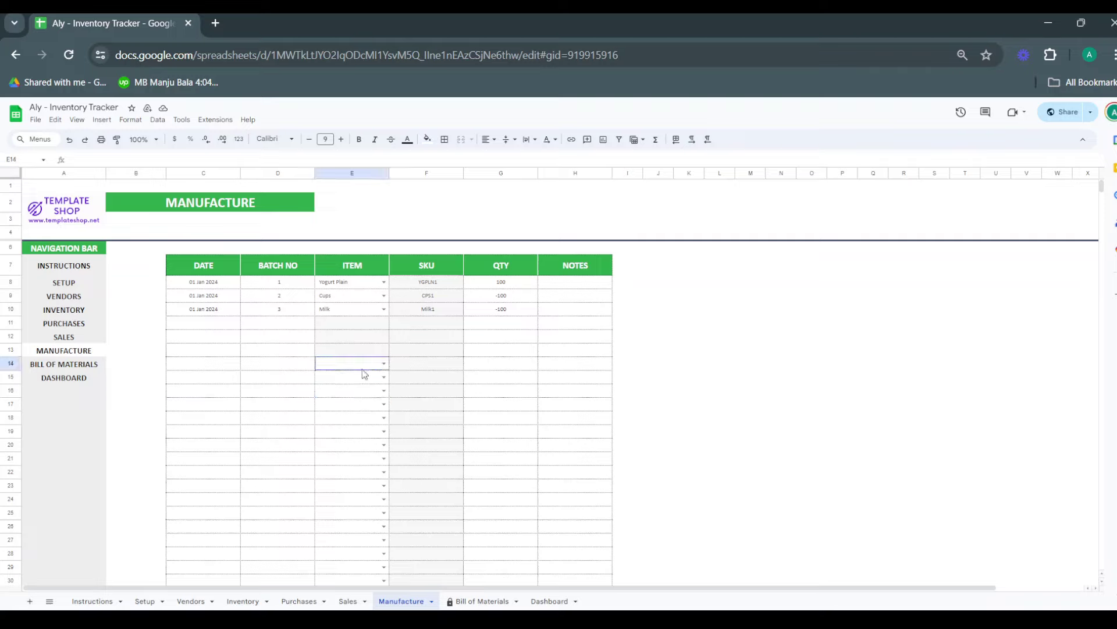
pyautogui.hotkey('ctrl', 'c')
pyautogui.press('Up')
pyautogui.hotkey('ctrl', 'v')
pyautogui.press('Up')
pyautogui.hotkey('ctrl', 'v')
pyautogui.press('Up')
pyautogui.hotkey('ctrl', 'v')
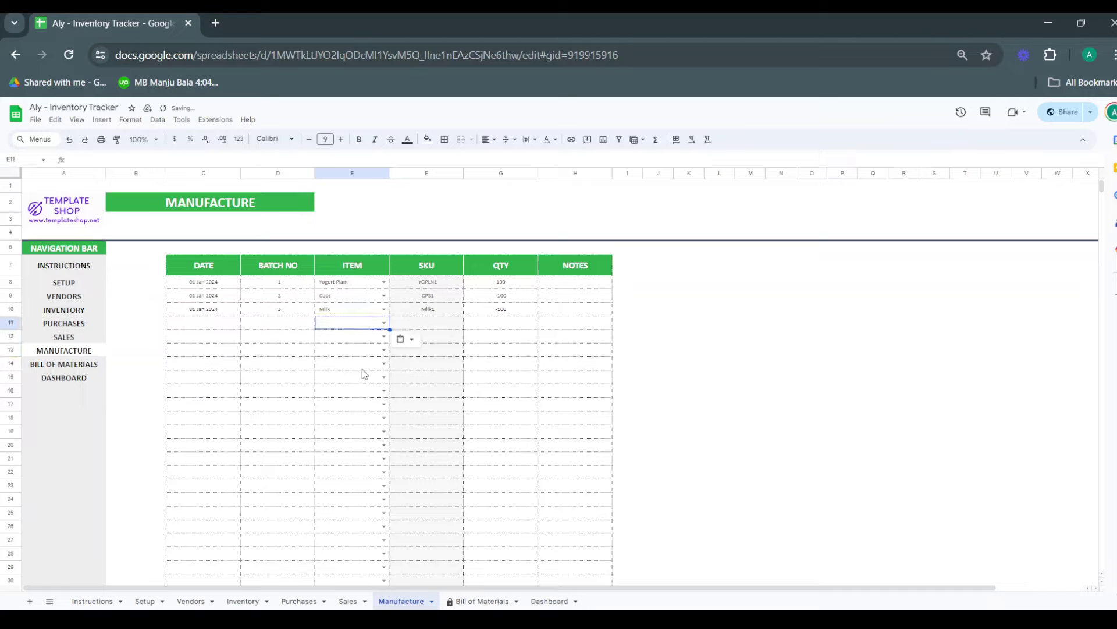
pyautogui.press('Down')
pyautogui.press('Down')
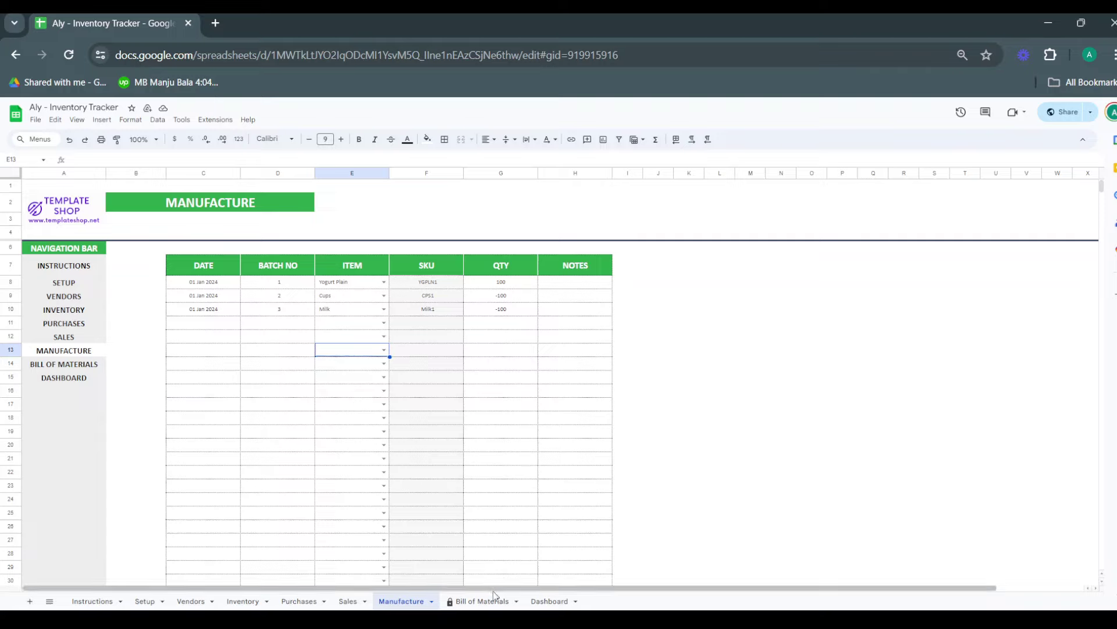
# Set the Sales Search item on the Dashboard to Yogurt Plain and check its total orders
pyautogui.click(549, 601)
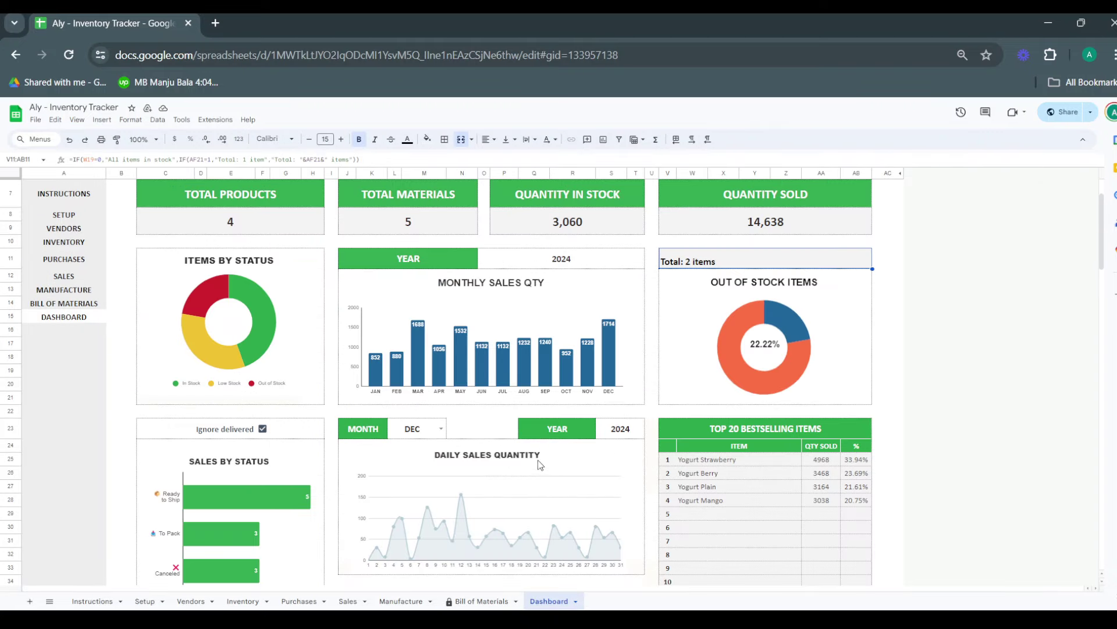
pyautogui.scroll(-5, 540, 463)
pyautogui.scroll(3, 488, 433)
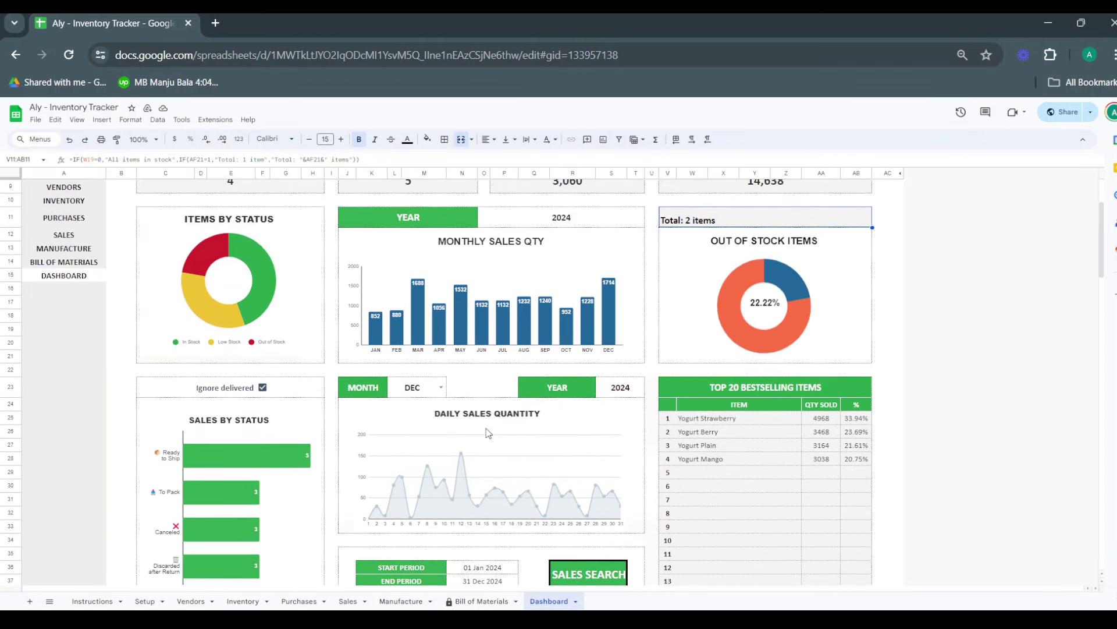
pyautogui.scroll(-3, 487, 433)
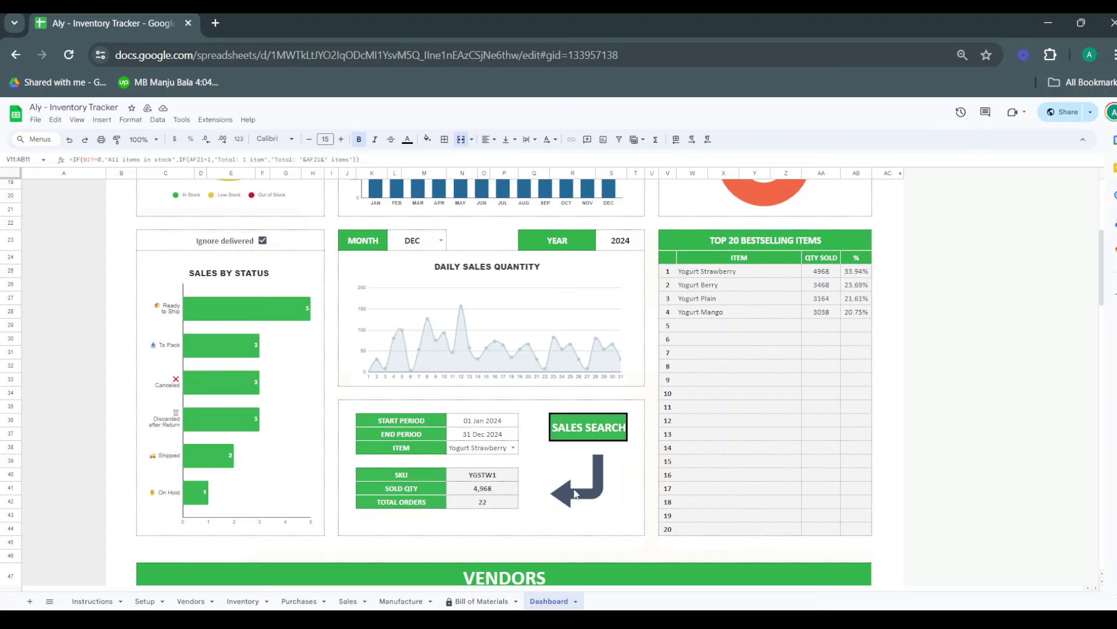
pyautogui.scroll(-2, 481, 554)
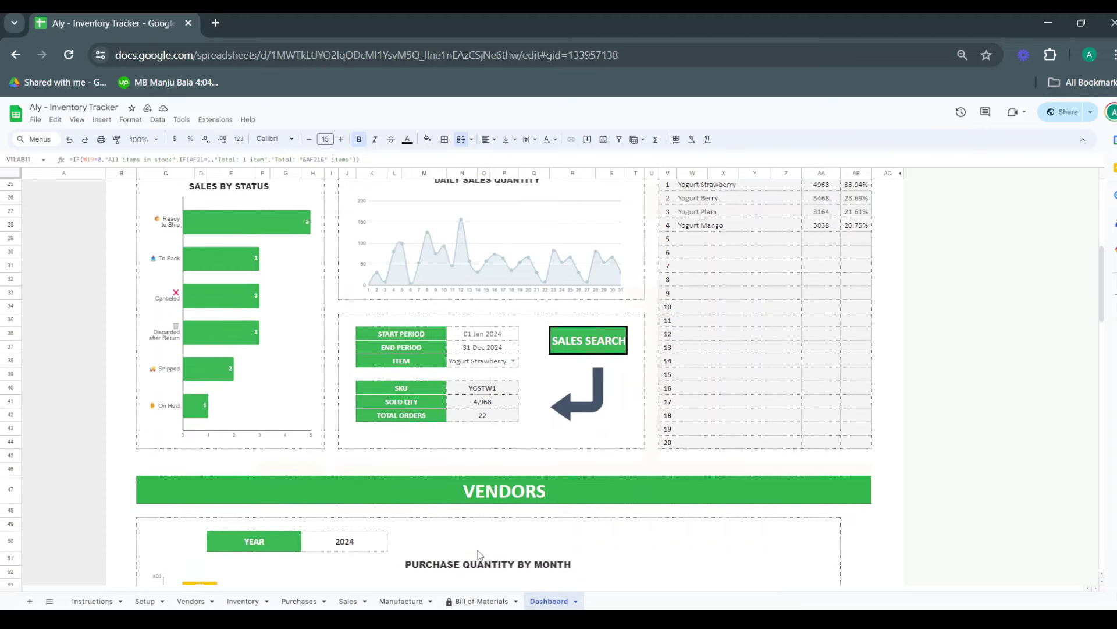
pyautogui.click(511, 359)
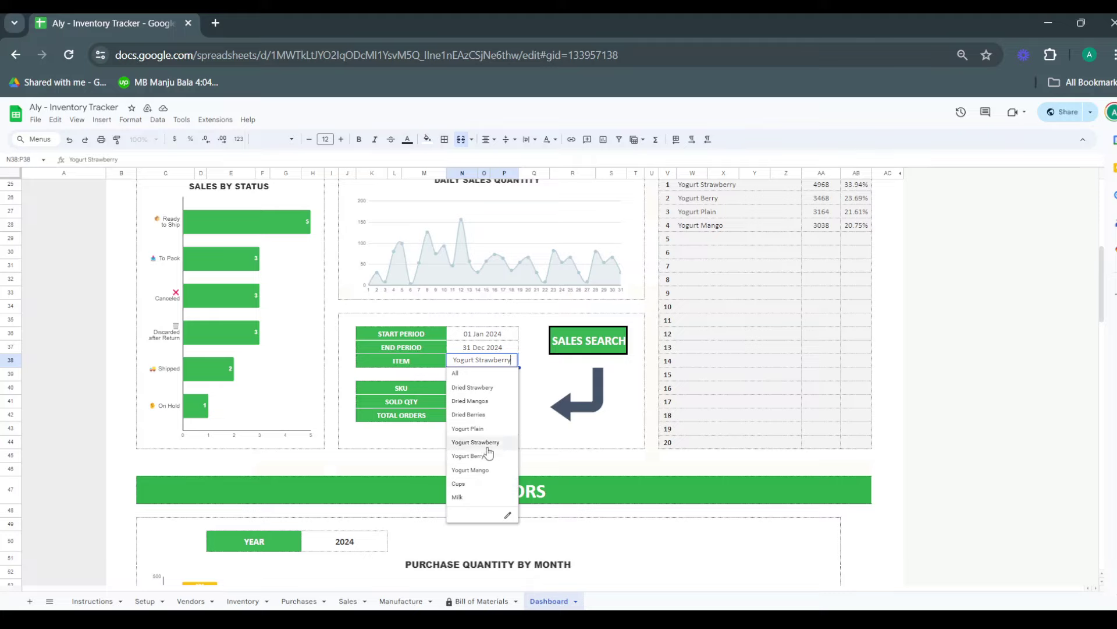
pyautogui.click(488, 431)
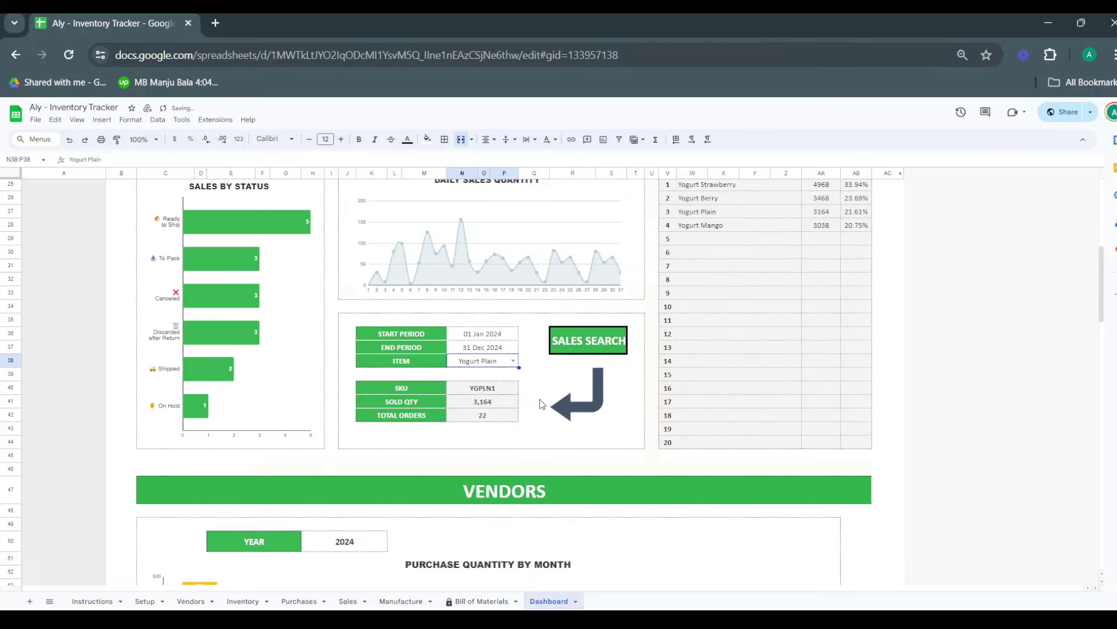
pyautogui.click(487, 415)
# Turn Ignore delivered off and back on to compare the Sales by Status chart with and without delivered orders
pyautogui.scroll(3, 488, 415)
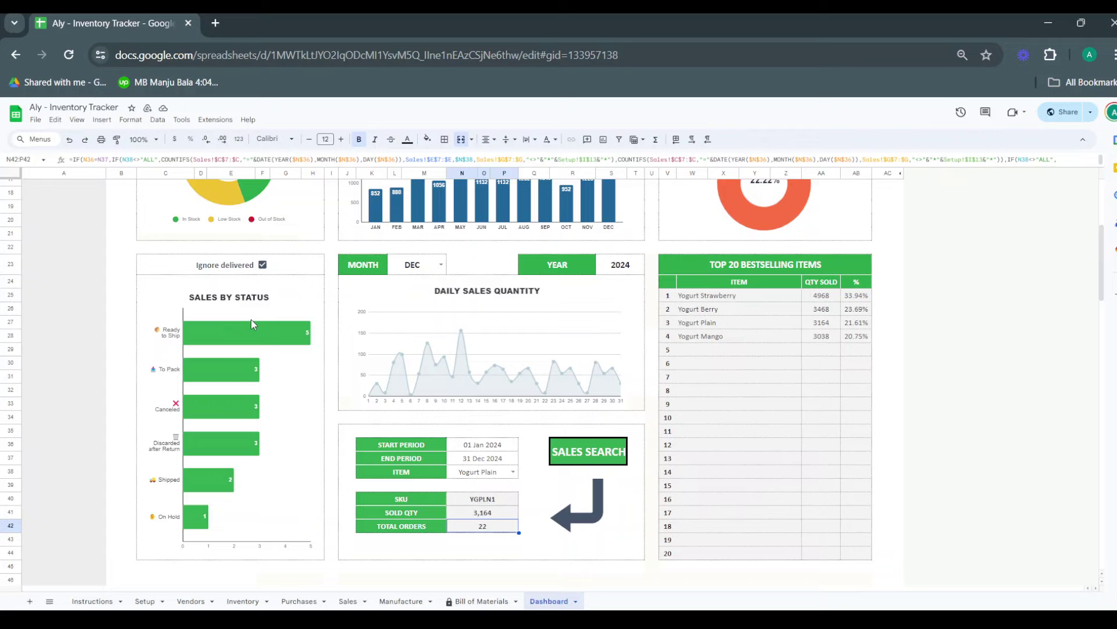
pyautogui.click(262, 266)
pyautogui.click(263, 265)
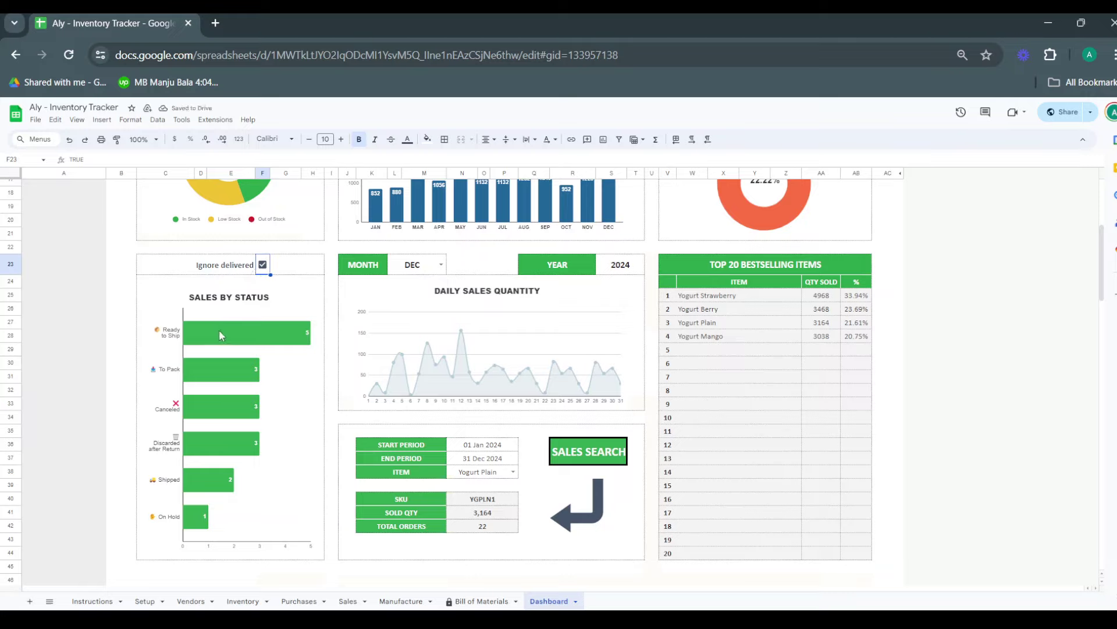
pyautogui.click(263, 265)
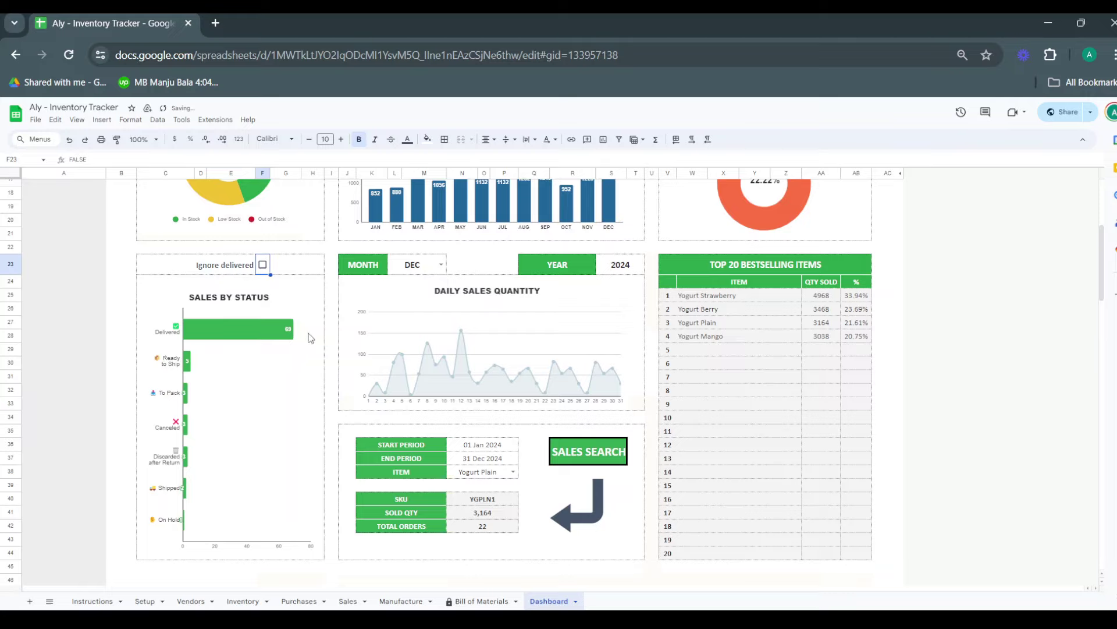
pyautogui.click(263, 265)
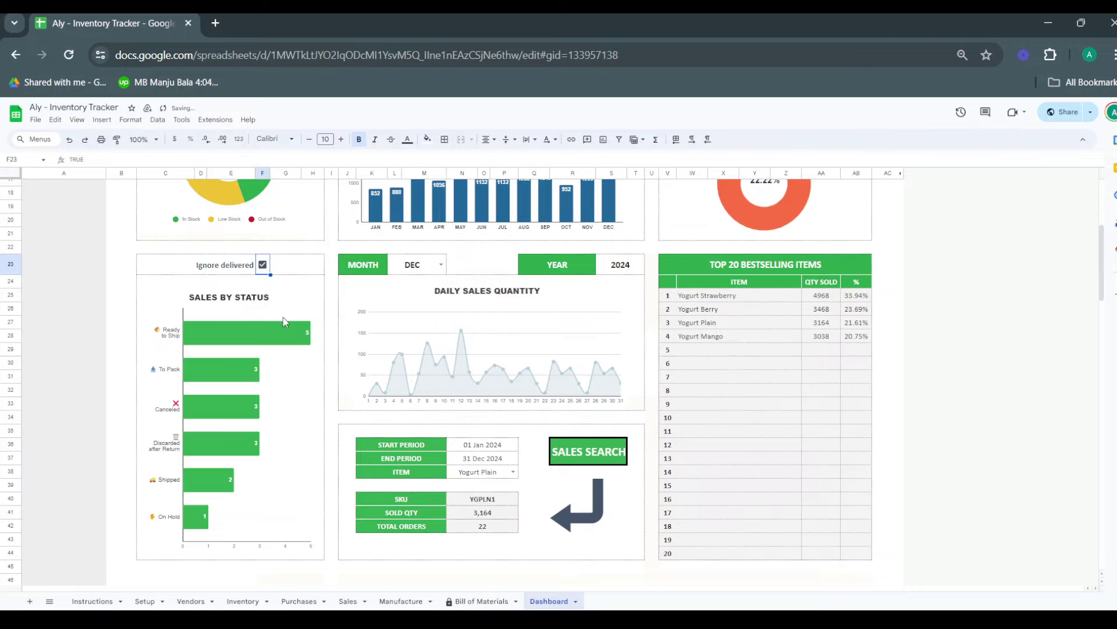
# Look through the Dashboard's Vendors section and the category chart and totals table, and return to the start of the sheet
pyautogui.scroll(-10, 362, 401)
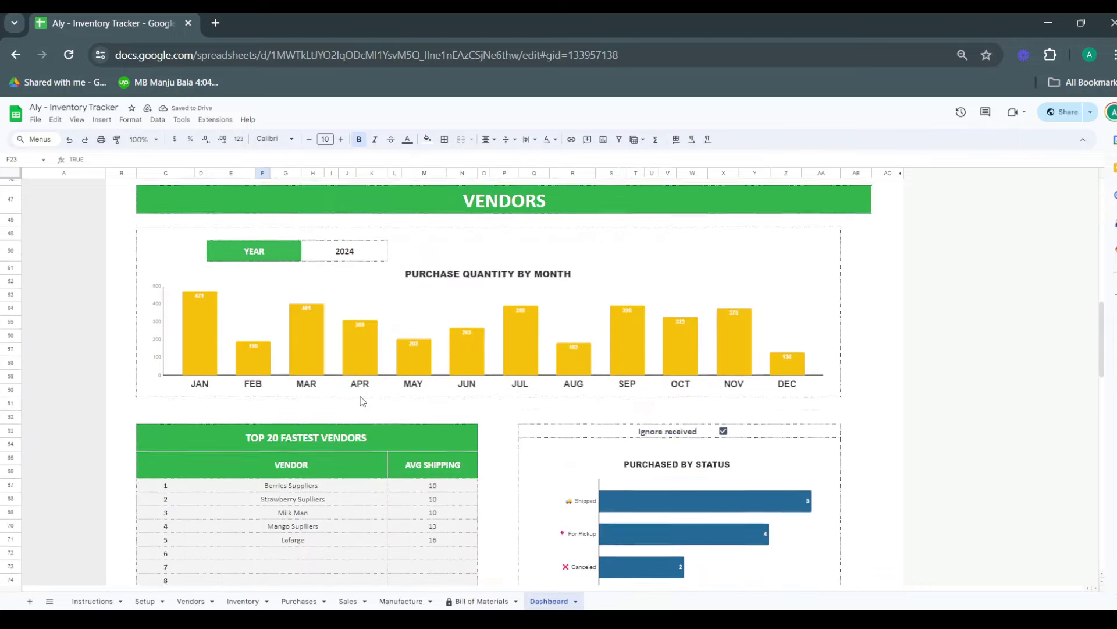
pyautogui.scroll(-10, 362, 400)
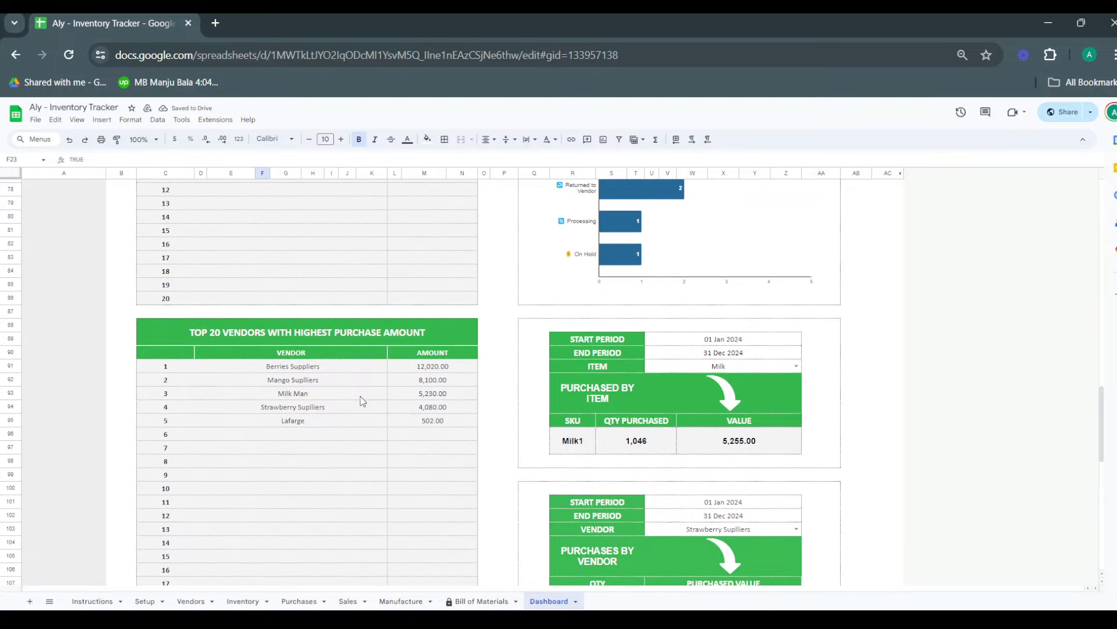
pyautogui.scroll(-6, 362, 400)
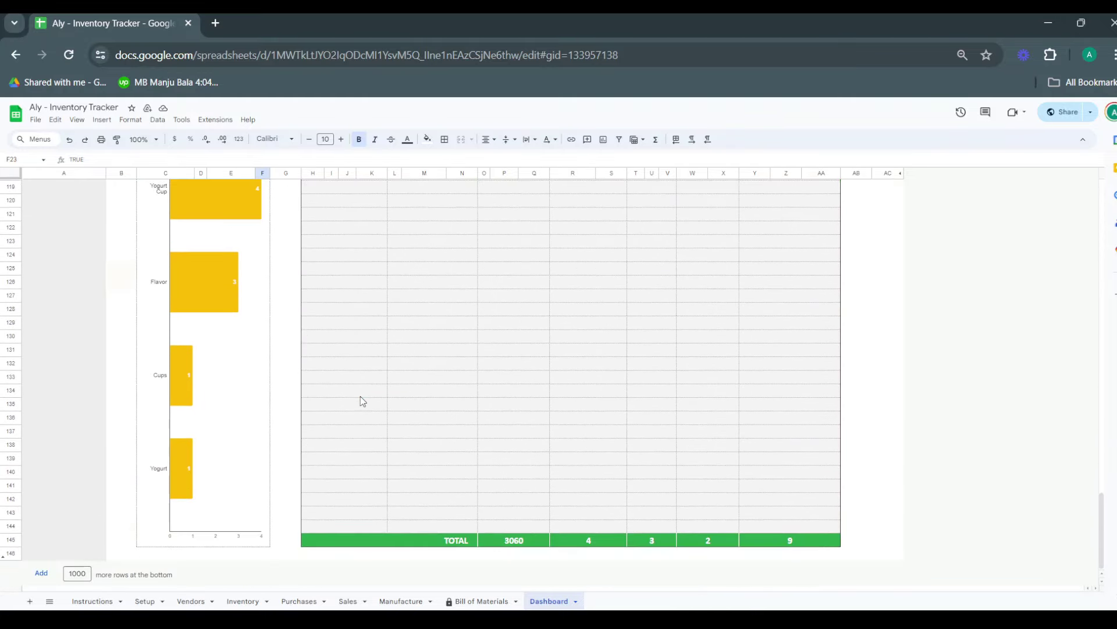
pyautogui.scroll(20, 362, 401)
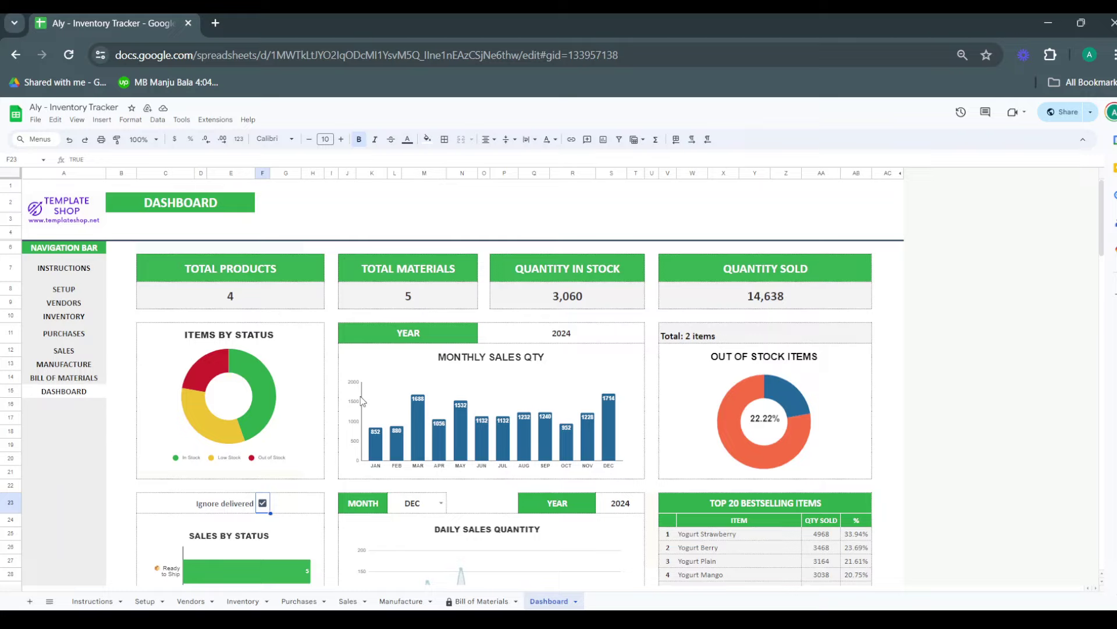
pyautogui.hotkey('alt', 'Tab')
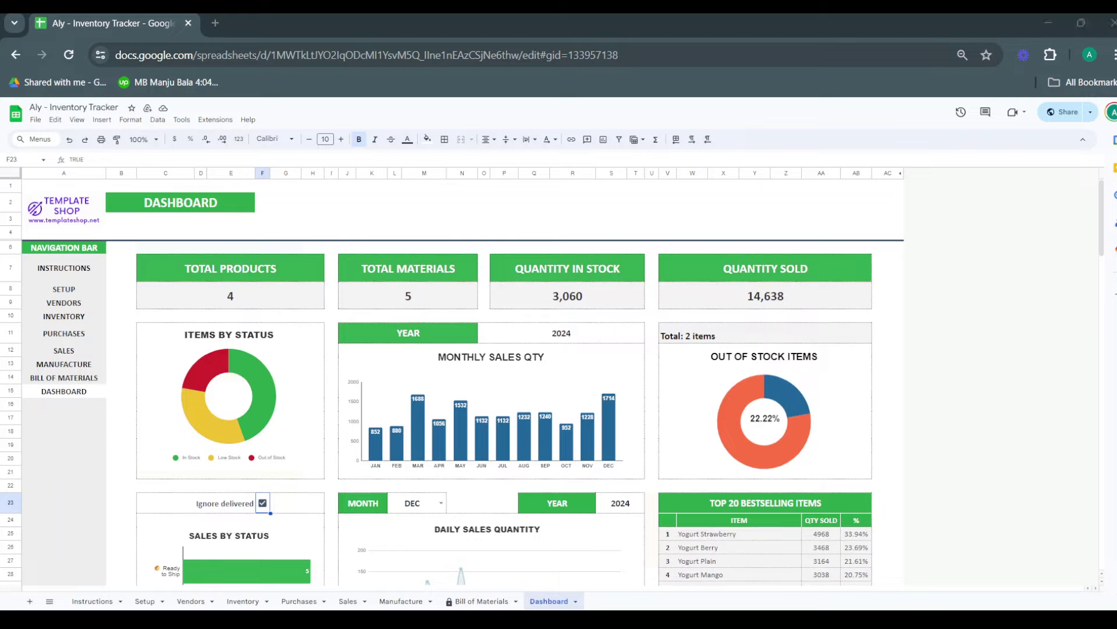